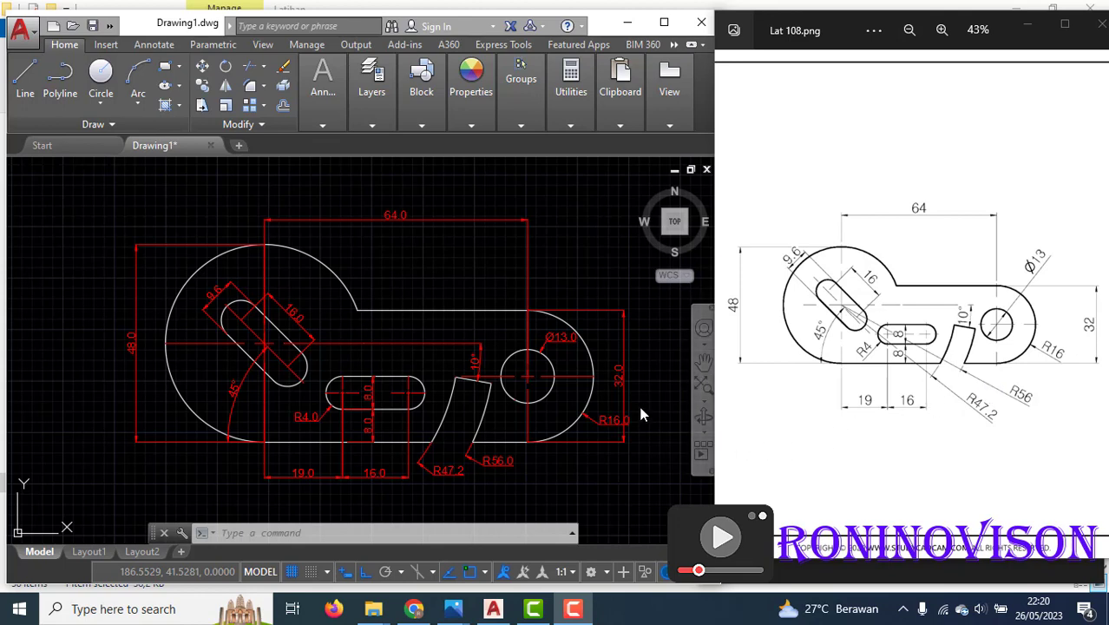
Draw a 48 mm diameter circle in the empty area to the right of the finished reference drawing
scroll(625, 378, "up", 2)
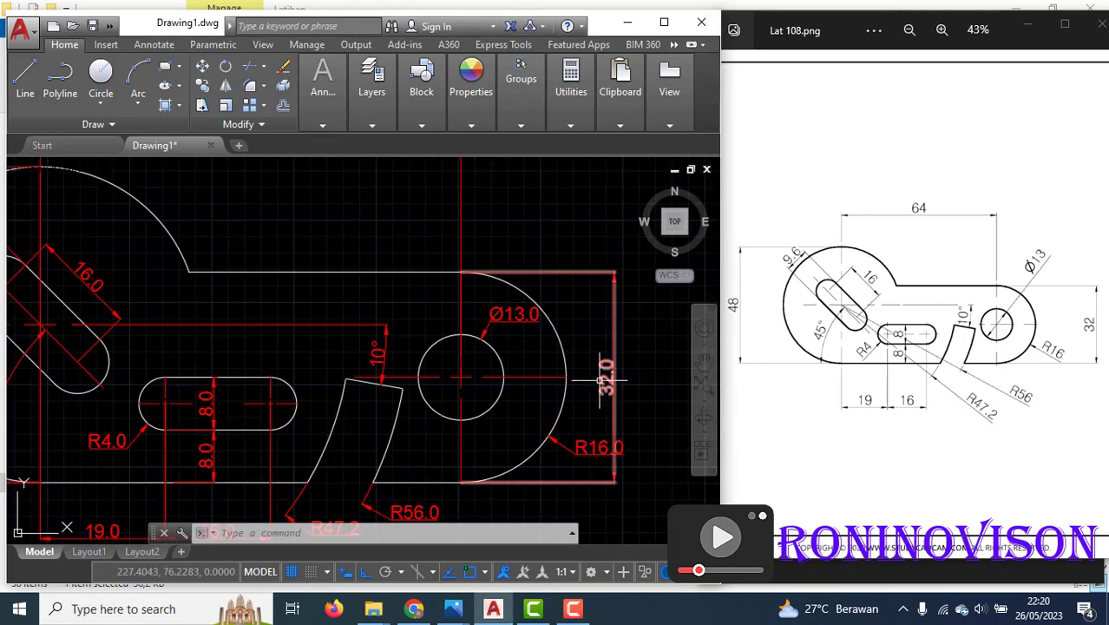
middle_click_drag(620, 384, 10, 401)
mouse_move(619, 396)
middle_mouse_down()
mouse_move(458, 400)
mouse_move(952, 466)
middle_mouse_up()
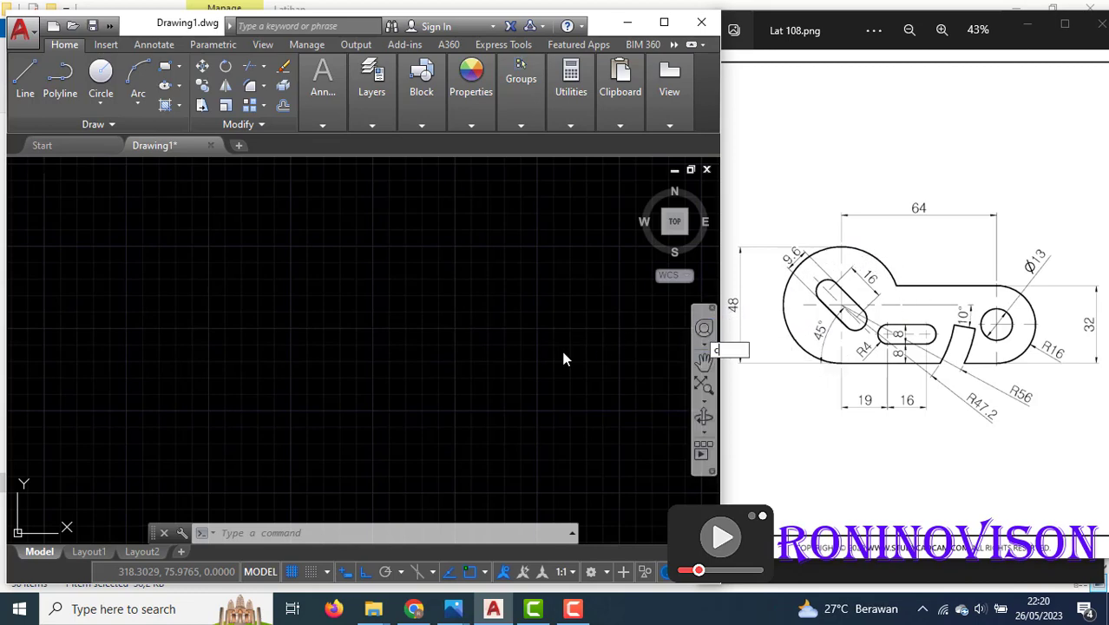
type("c")
key("Return")
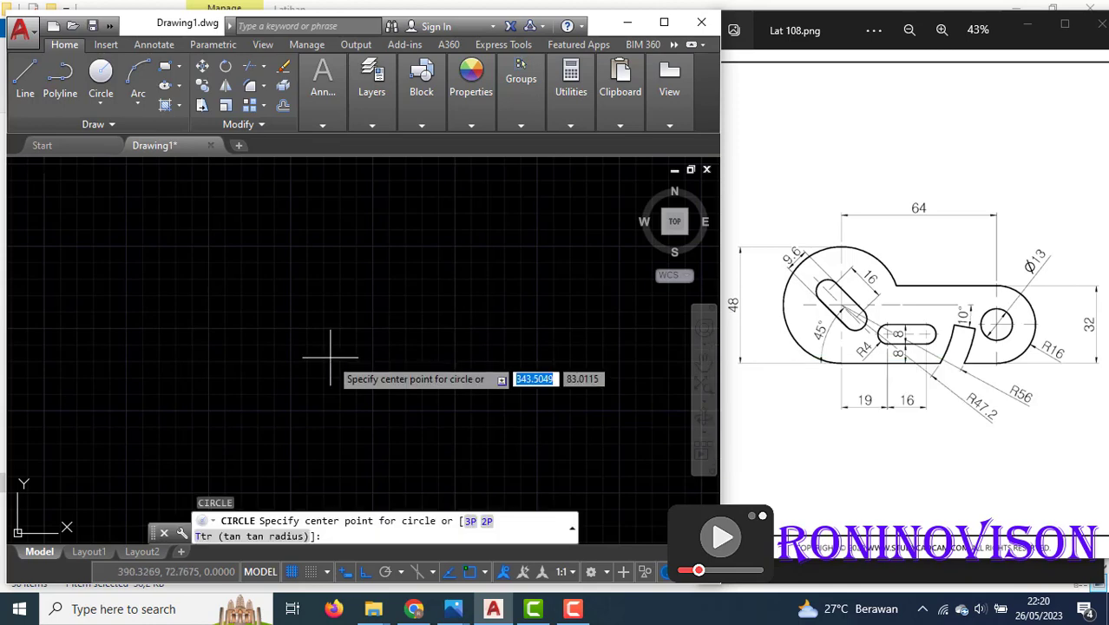
left_click(336, 338)
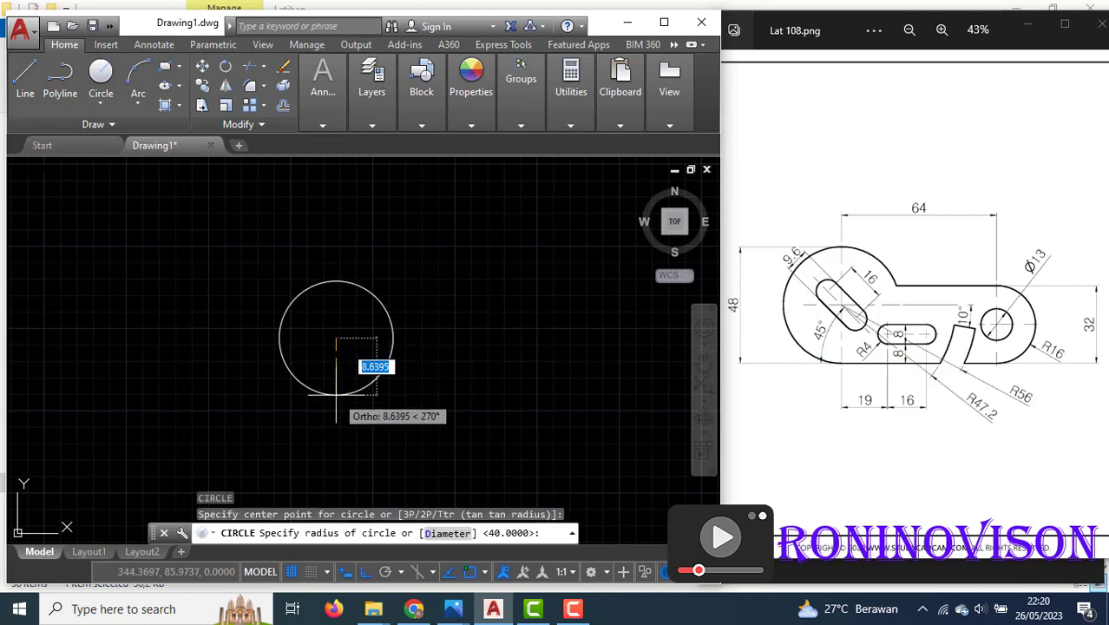
type("d")
key("Return")
type("4")
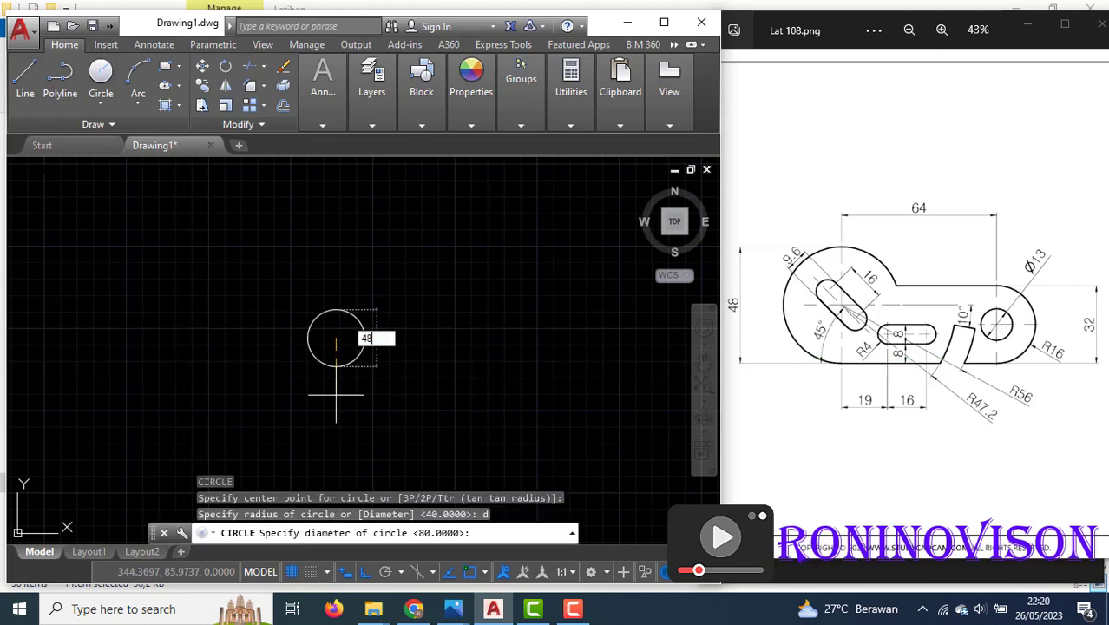
type("8")
key("Return")
scroll(344, 389, "up", 6)
scroll(345, 331, "down", 3)
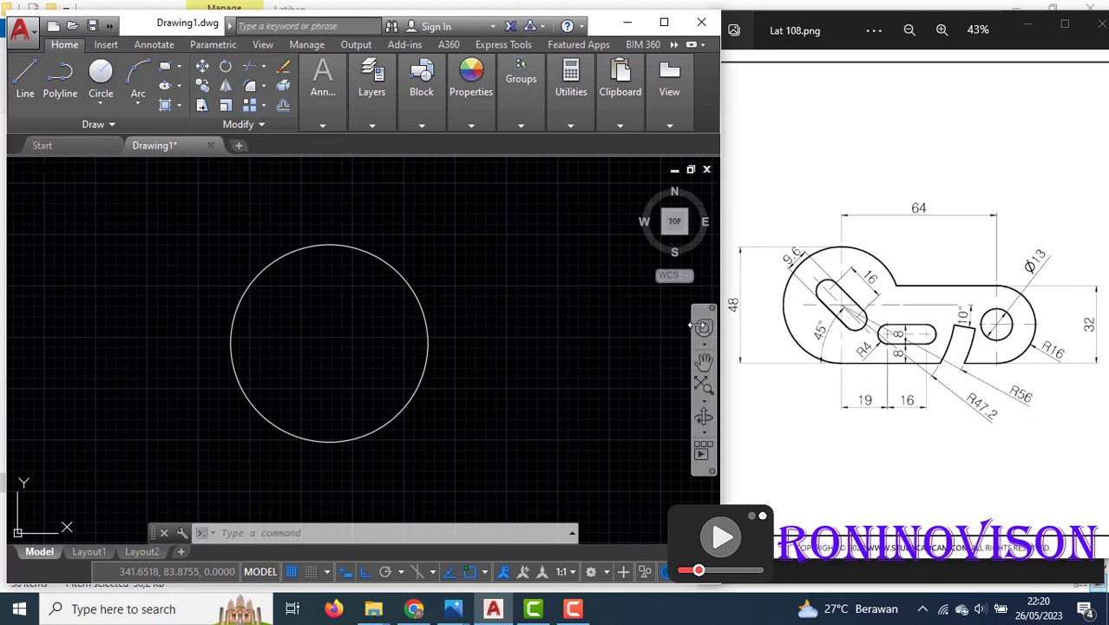
Draw a circle of radius 47.2 mm concentric with the 48 mm diameter circle
type("c")
key("Return")
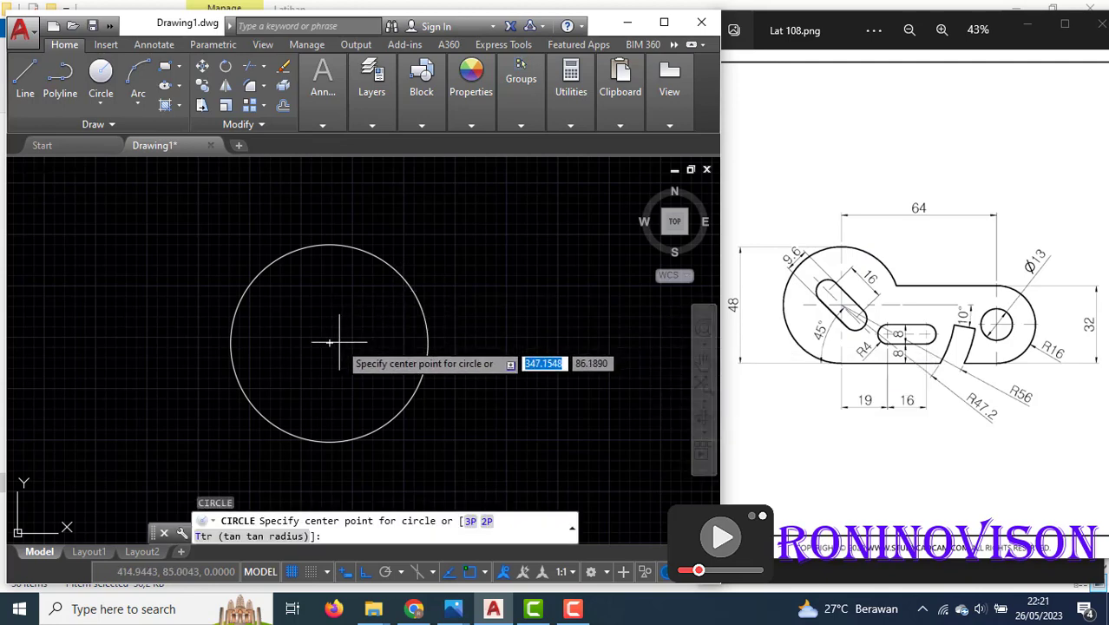
left_click(329, 341)
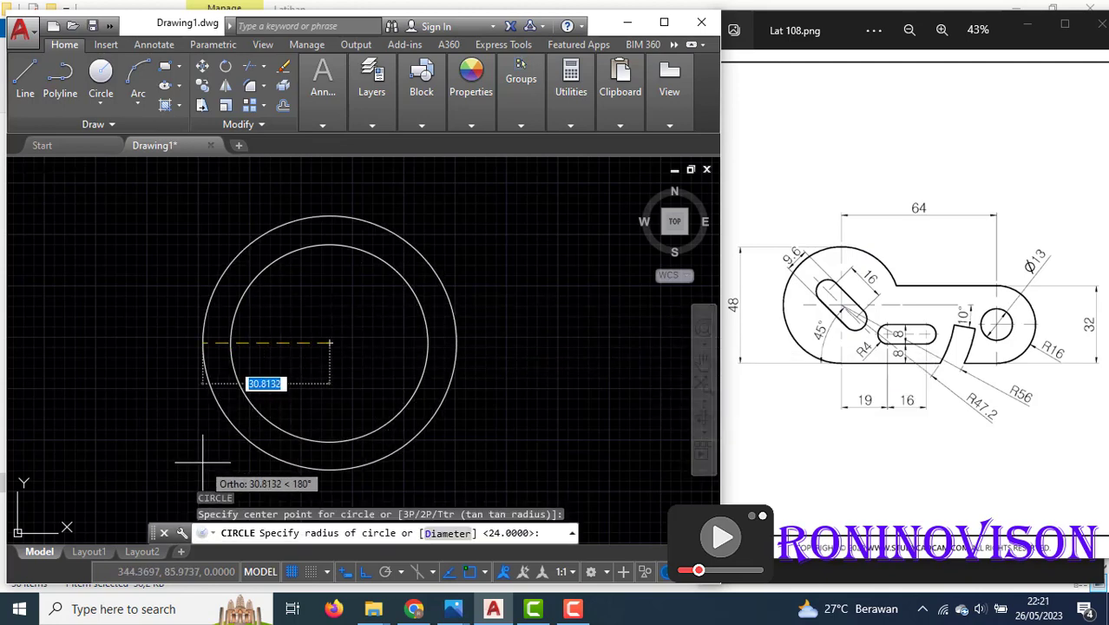
type("47.2")
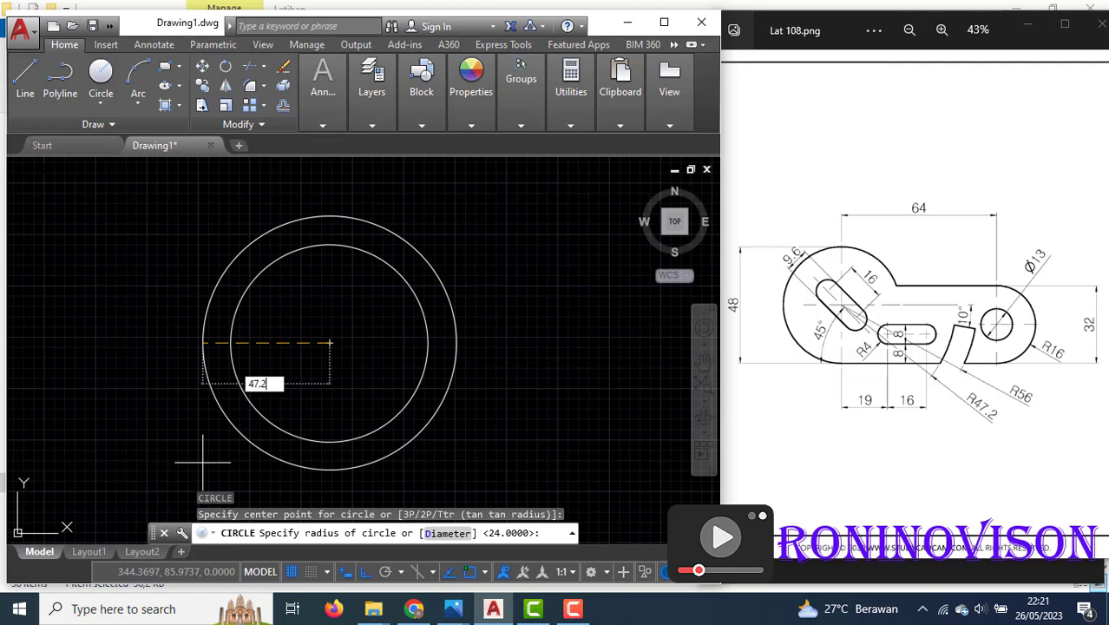
key("Return")
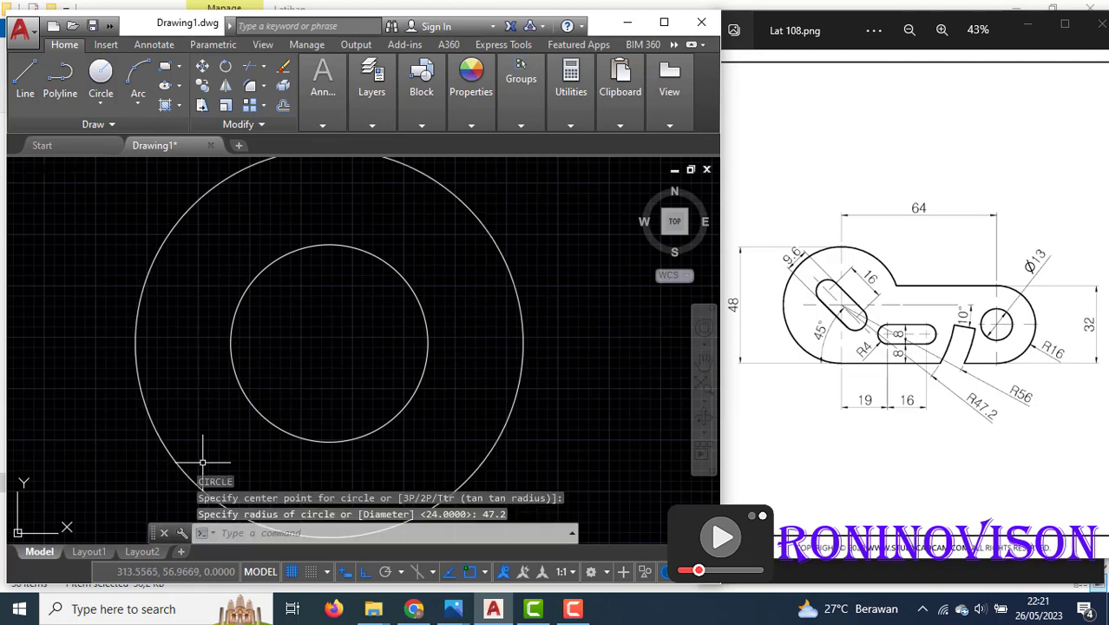
Add another concentric circle of radius 56 mm around the same centre
key("Return")
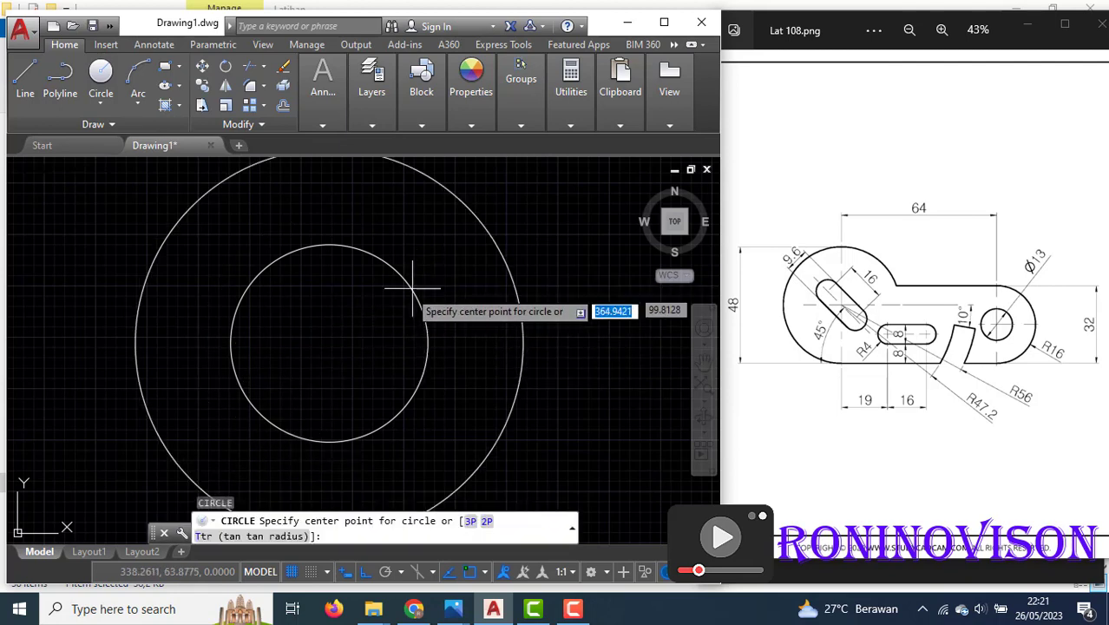
left_click(329, 342)
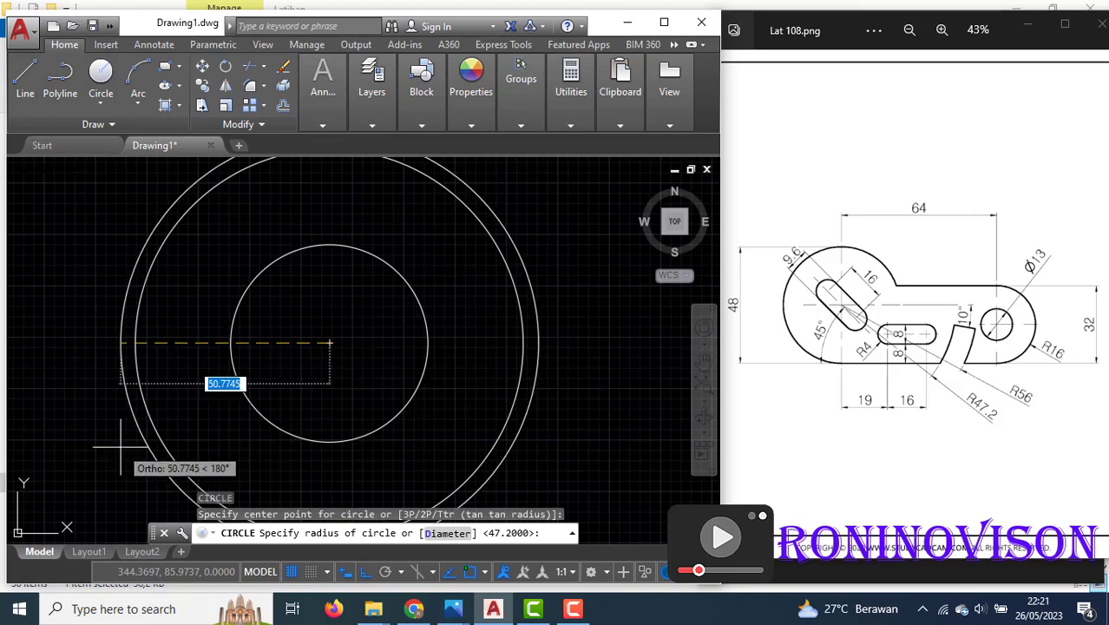
type("56")
key("Return")
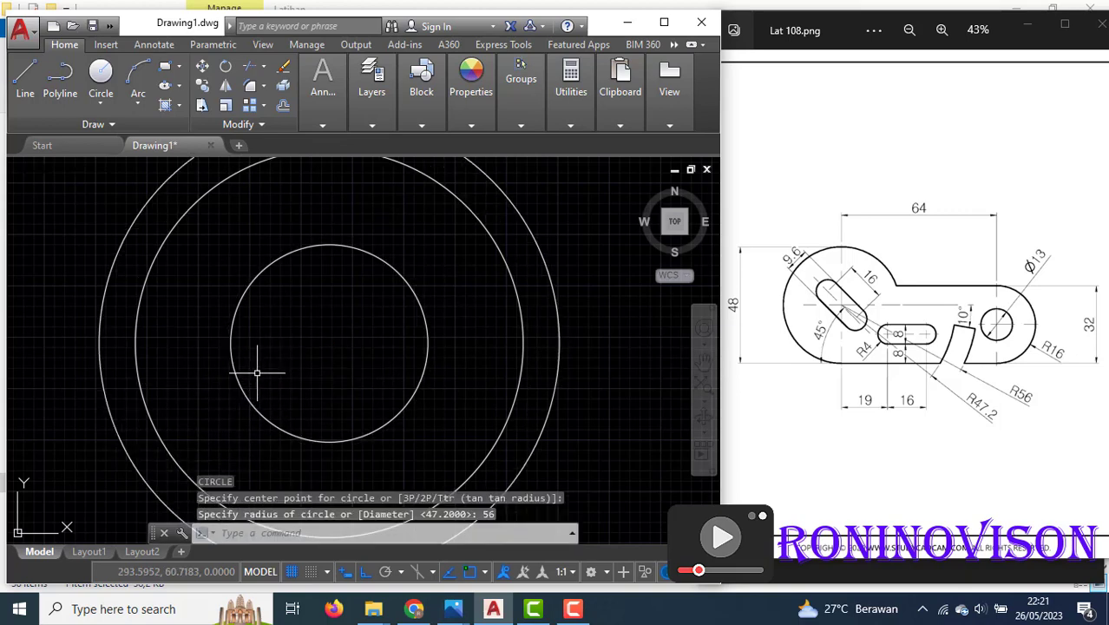
scroll(395, 317, "down", 2)
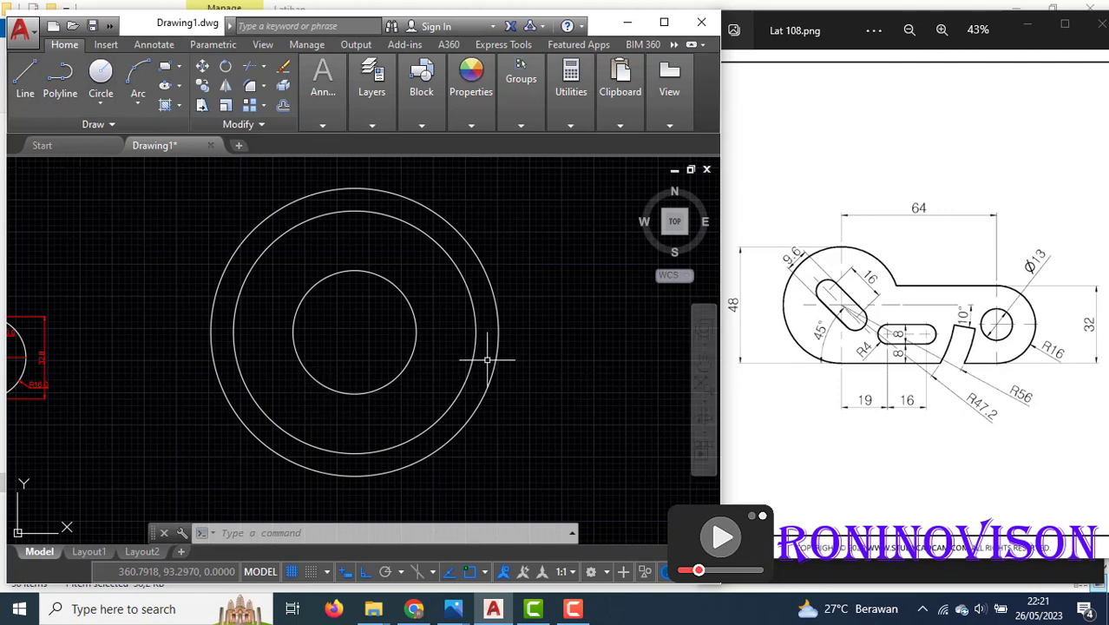
Draw a horizontal line about 65 mm long to the right from the bottom quadrant of the 48 mm circle
scroll(486, 363, "up", 2)
type("l")
key("Return")
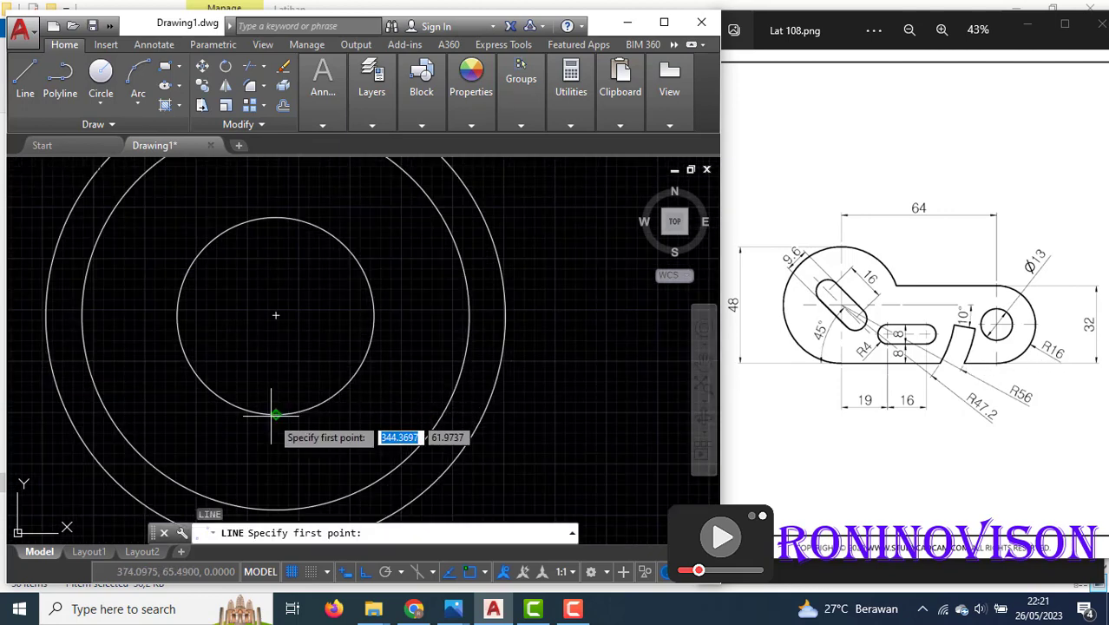
left_click(276, 413)
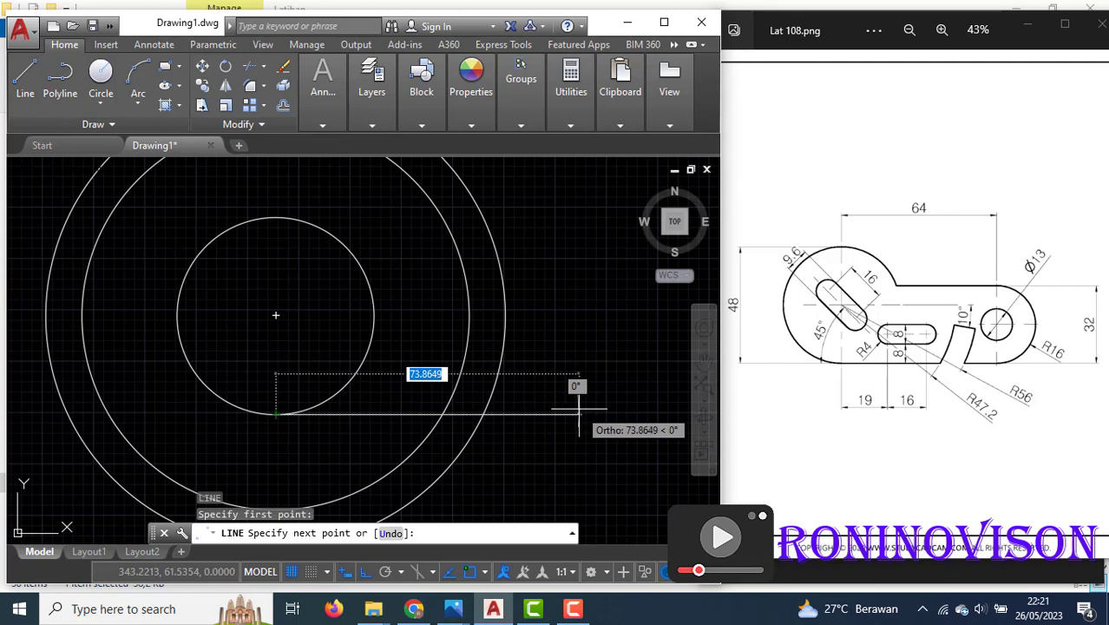
left_click(544, 419)
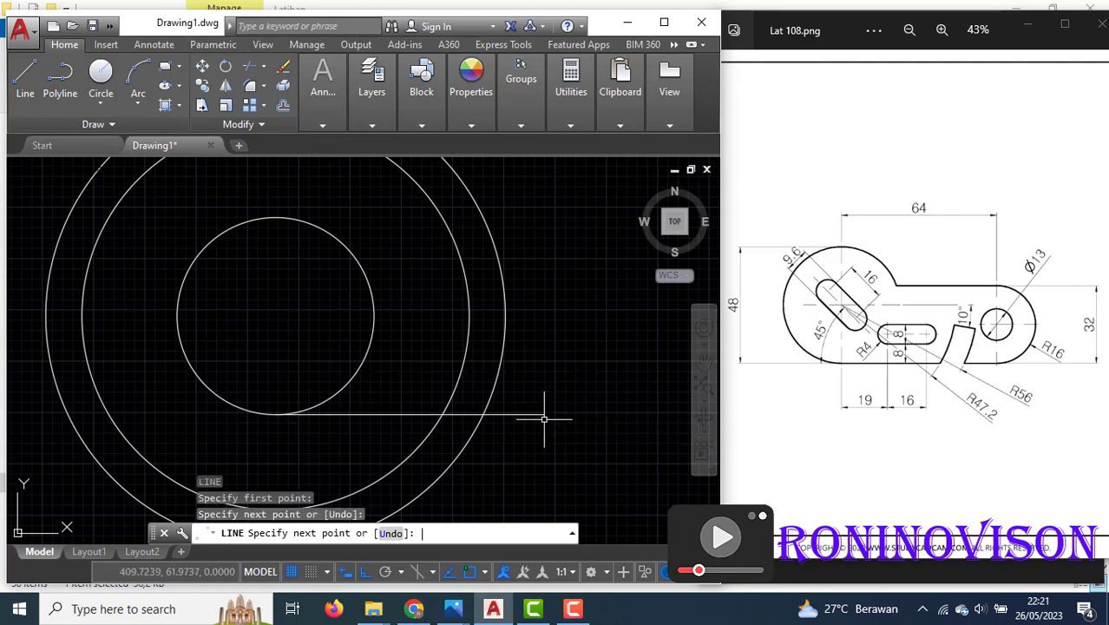
key("Return")
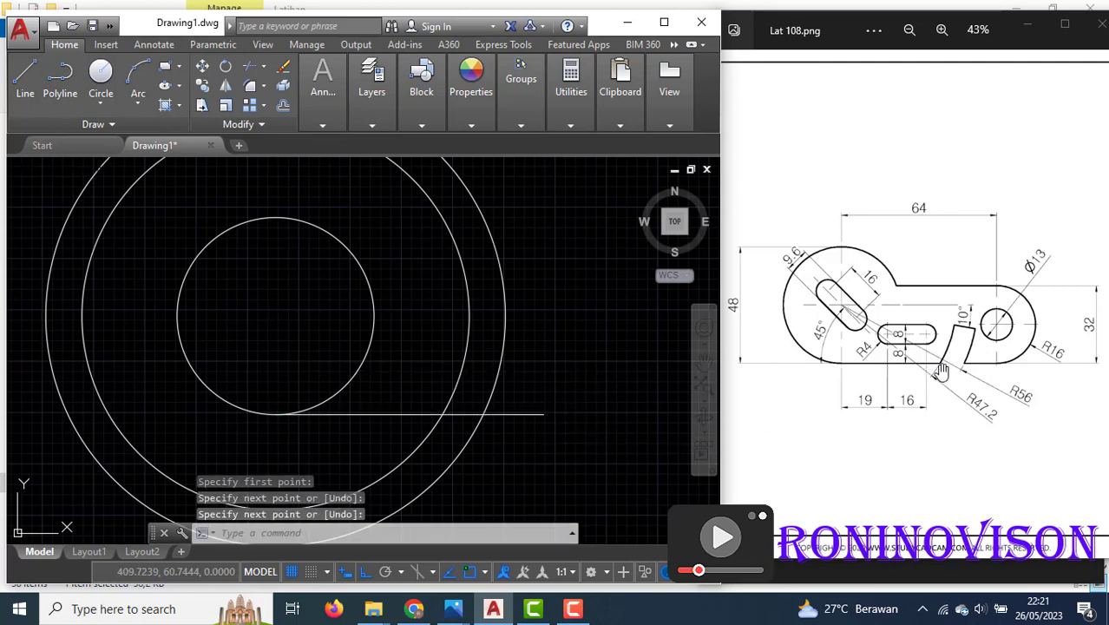
Draw a vertical line from the common centre of the circles upward to just beyond the outermost circle
scroll(563, 365, "down", 2)
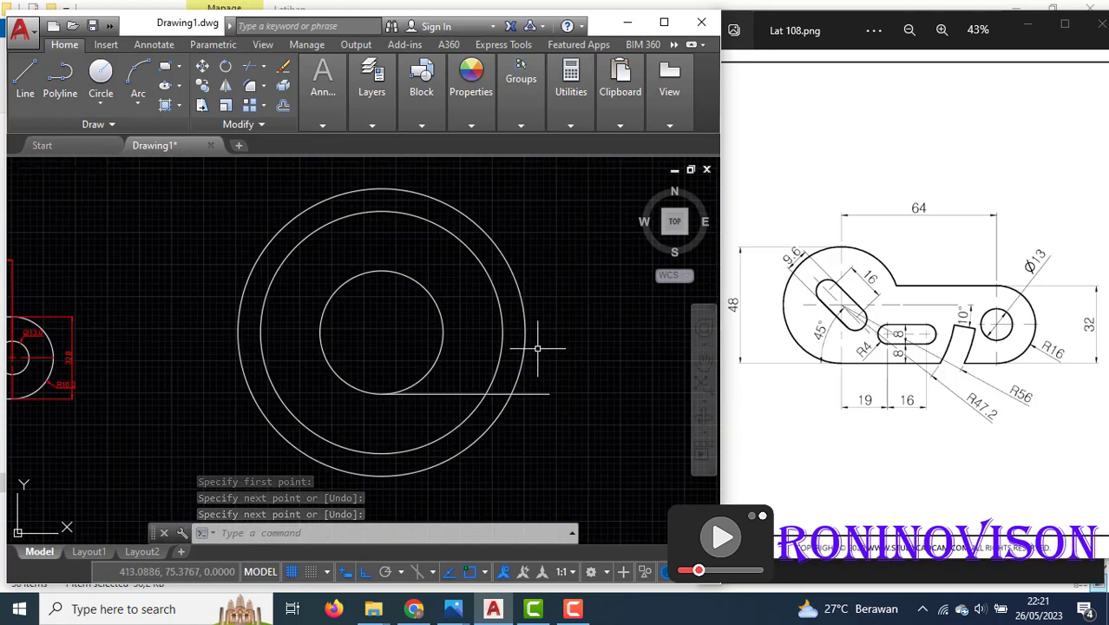
scroll(553, 310, "up", 2)
scroll(570, 331, "down", 2)
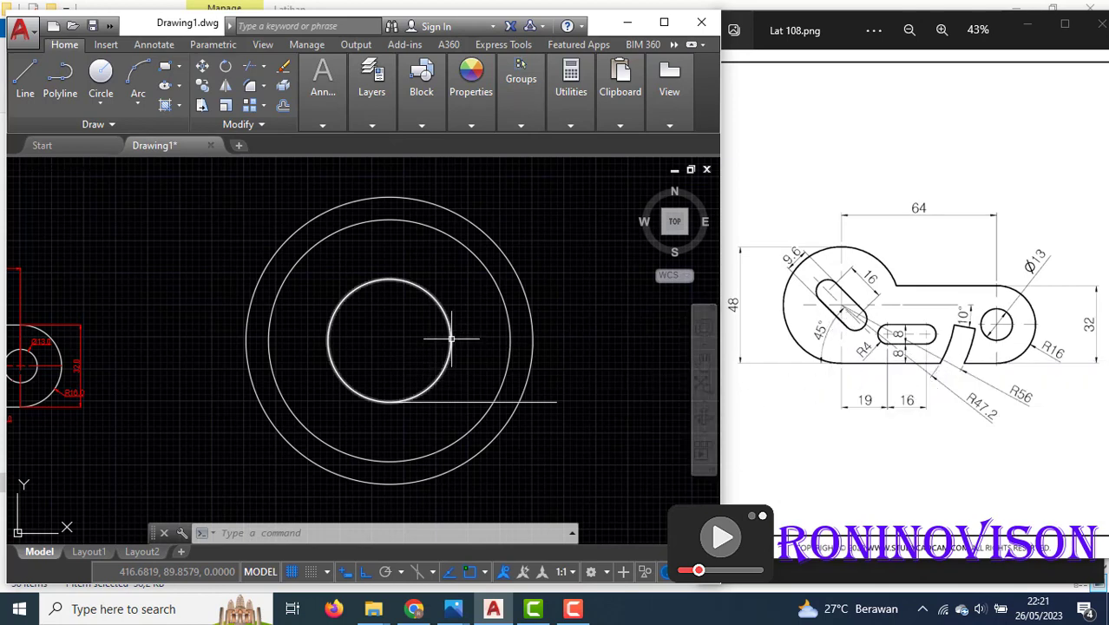
type("l")
key("Return")
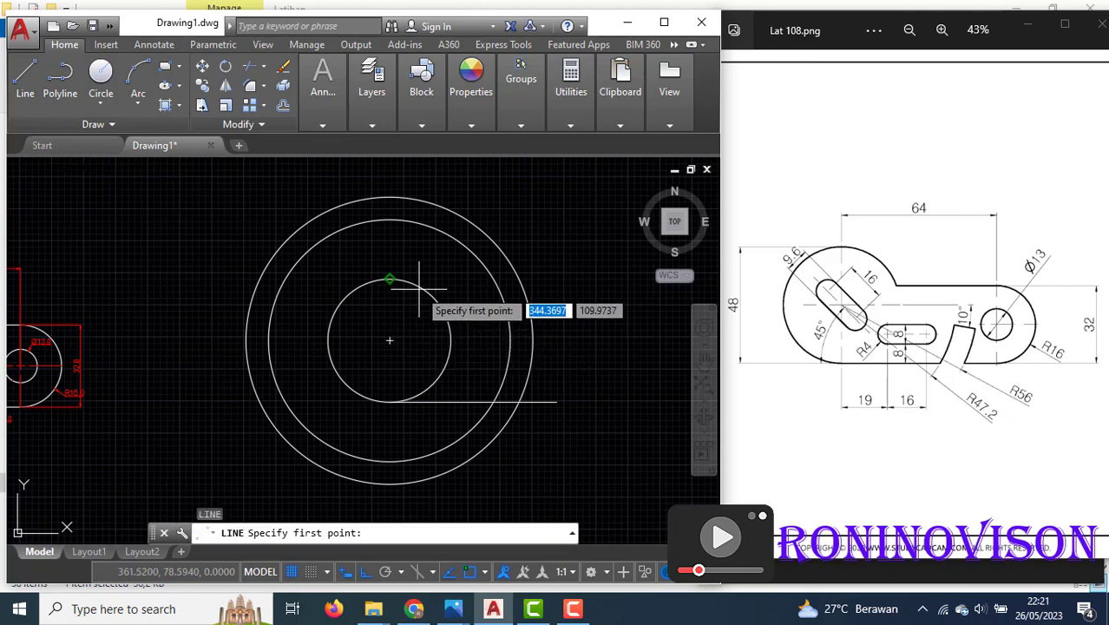
left_click(389, 342)
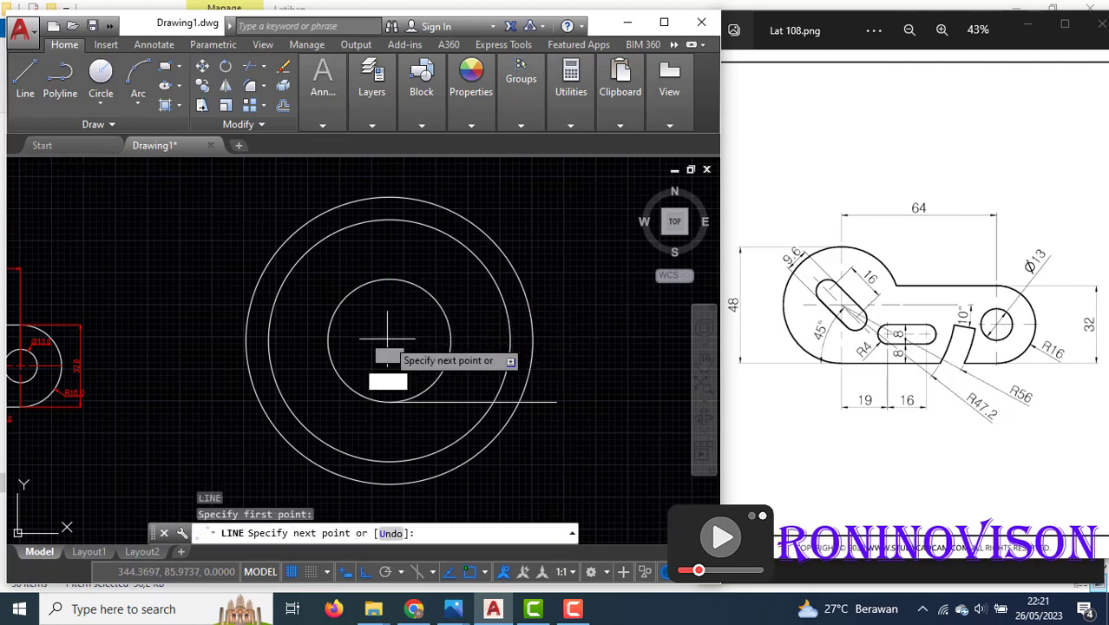
left_click(389, 185)
key("Return")
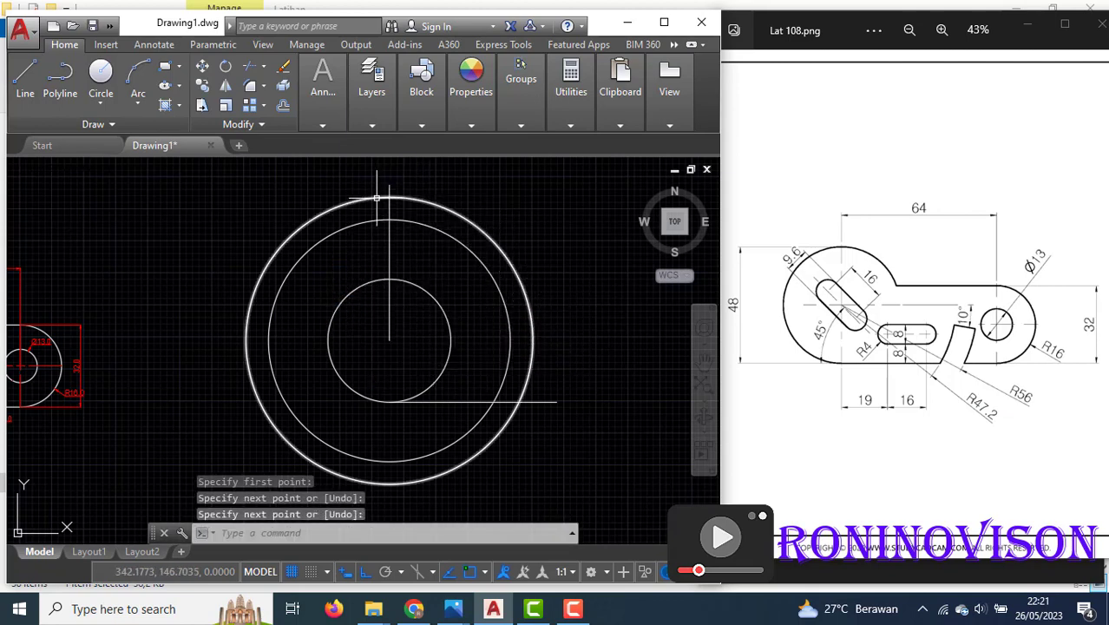
Trim the two outer circles to arcs between the vertical and bottom lines, and cut the bottom line between those arcs
type("tr")
key("Return")
key("Return")
left_click(325, 254)
left_click(281, 205)
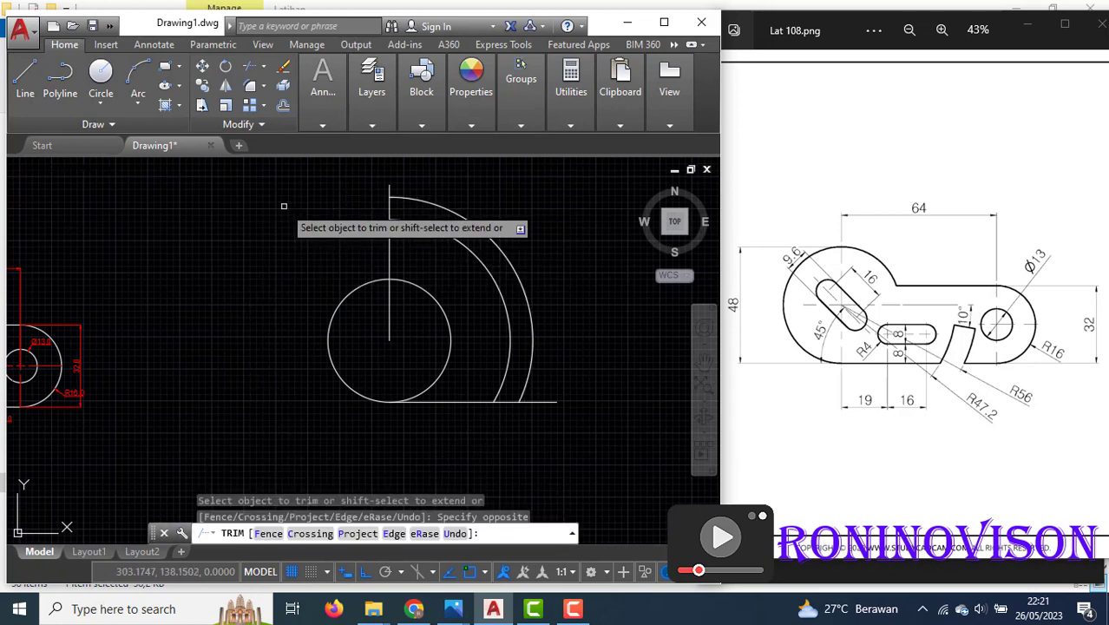
left_click(508, 400)
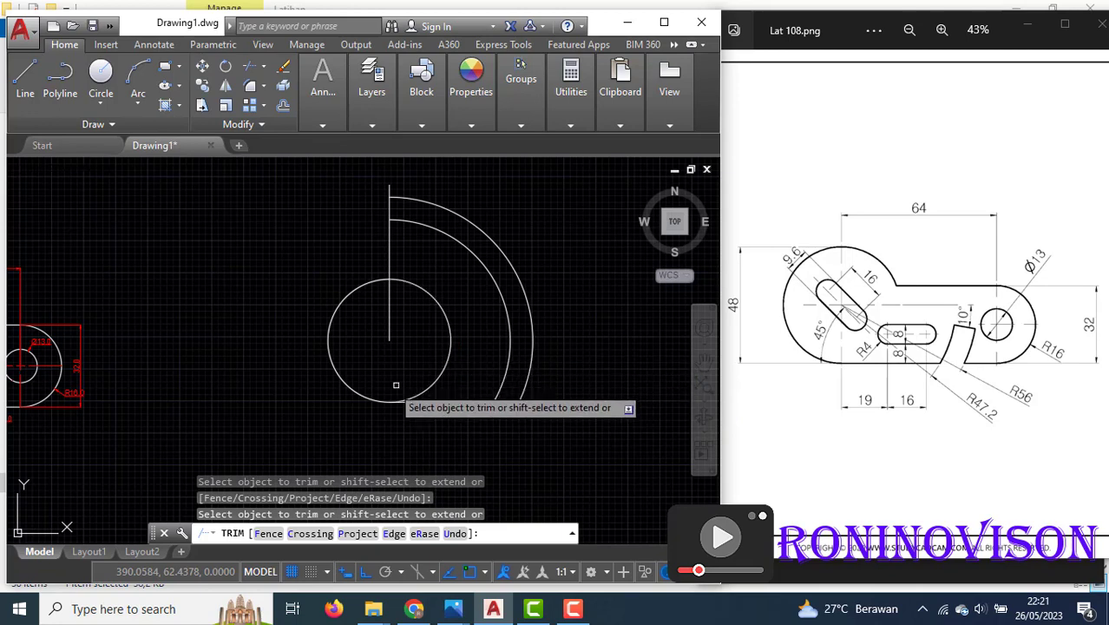
key("Escape")
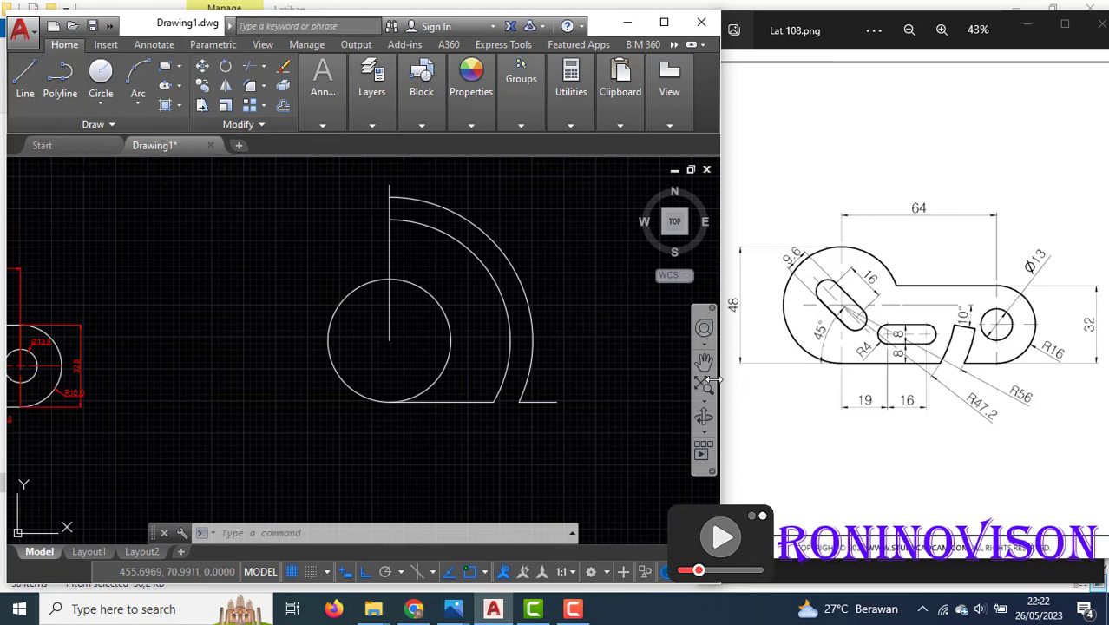
Draw a line from the 48 mm circle's bottom quadrant 16 mm upward and continue it 64 mm to the right
type("l")
key("Return")
left_click(390, 402)
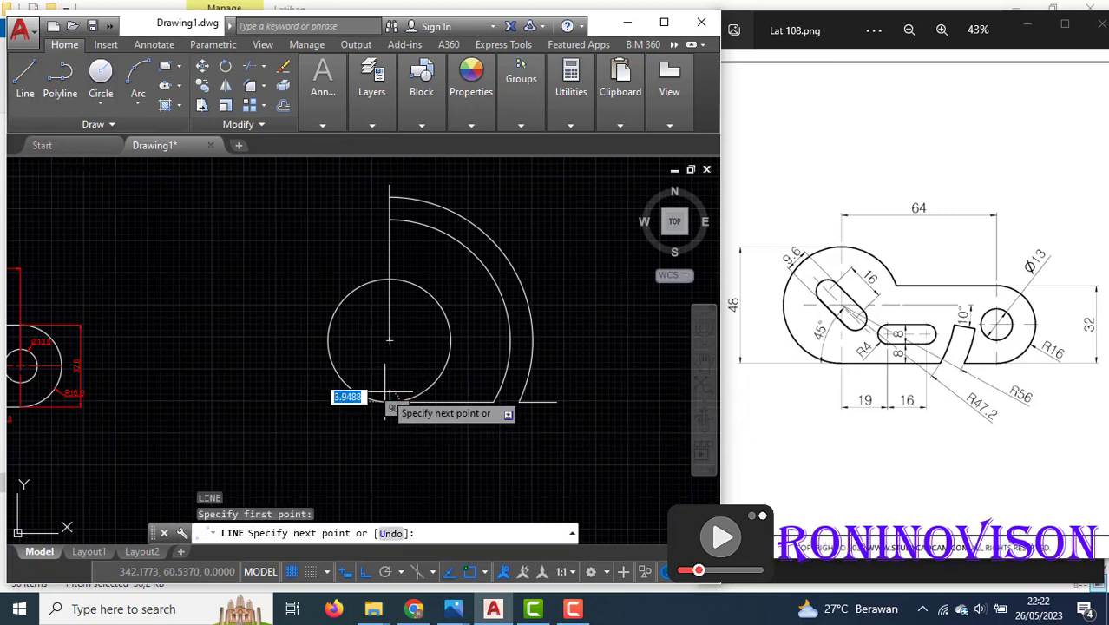
type("16")
key("Return")
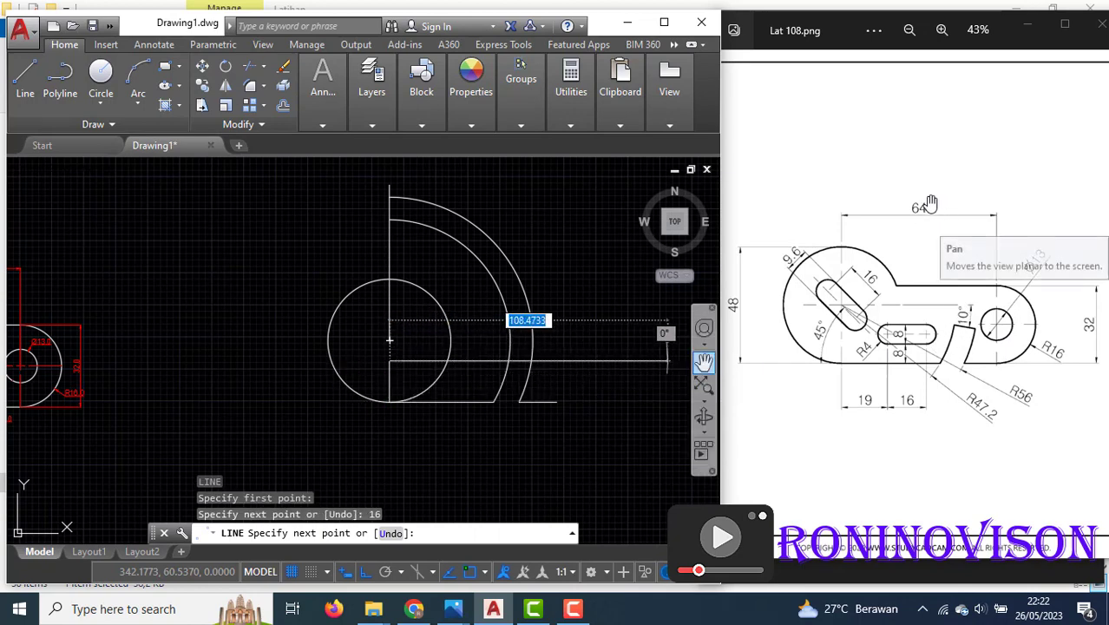
type("64")
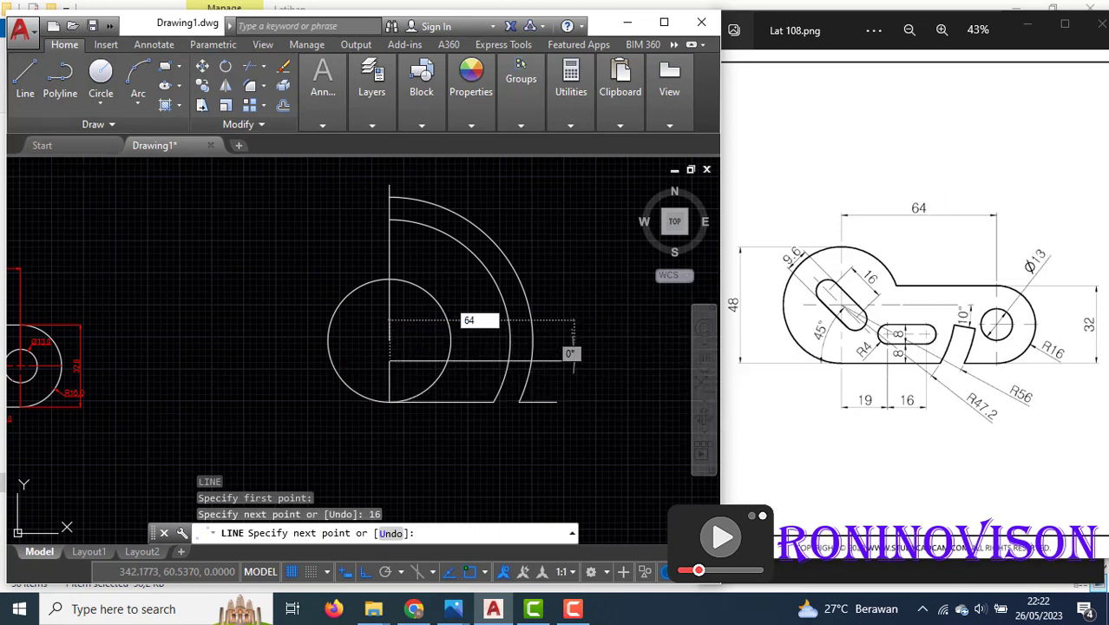
key("Return")
key("Return")
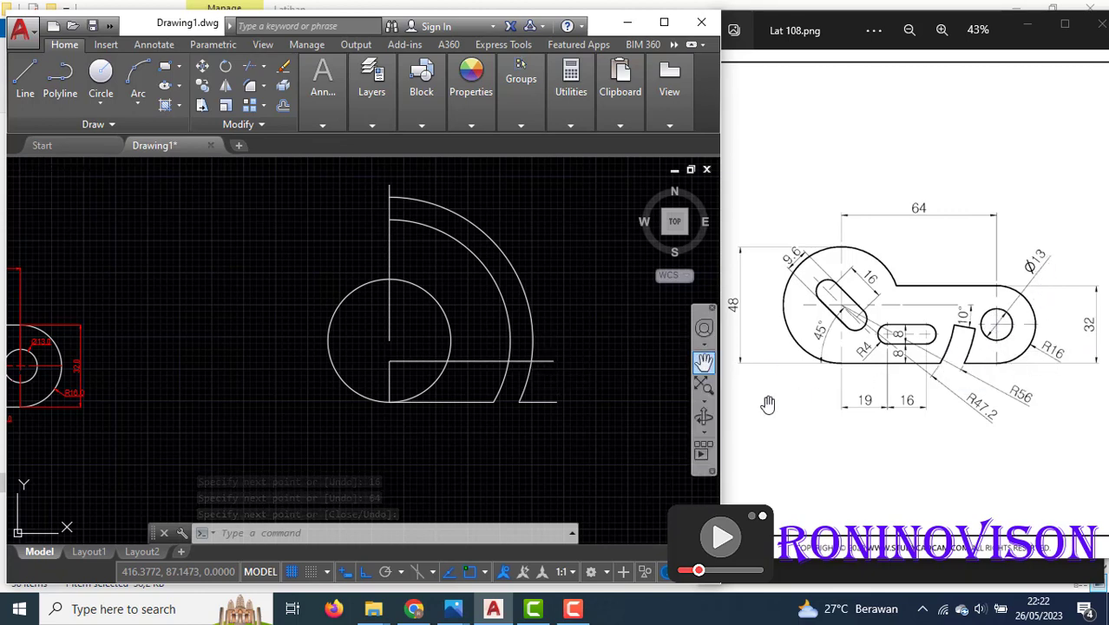
Draw a 13 mm diameter circle centred on the right end of the 64 mm line
type("c")
key("Return")
left_click(552, 360)
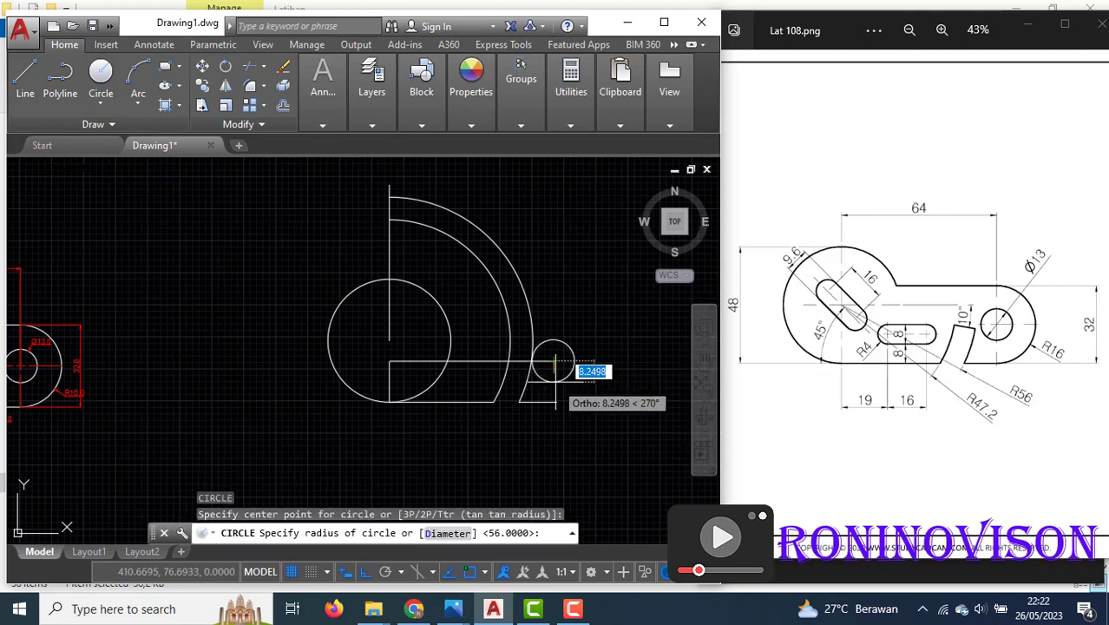
type("d")
key("Return")
type("13")
key("Return")
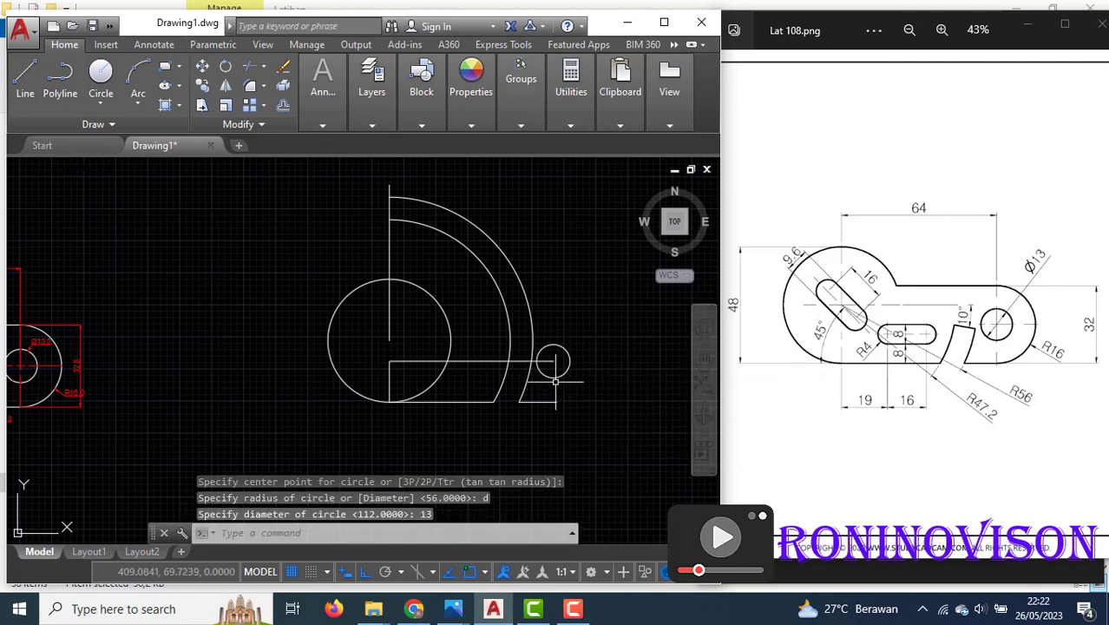
Draw a circle of radius 16 mm concentric with the 13 mm hole
key("Return")
left_click(553, 360)
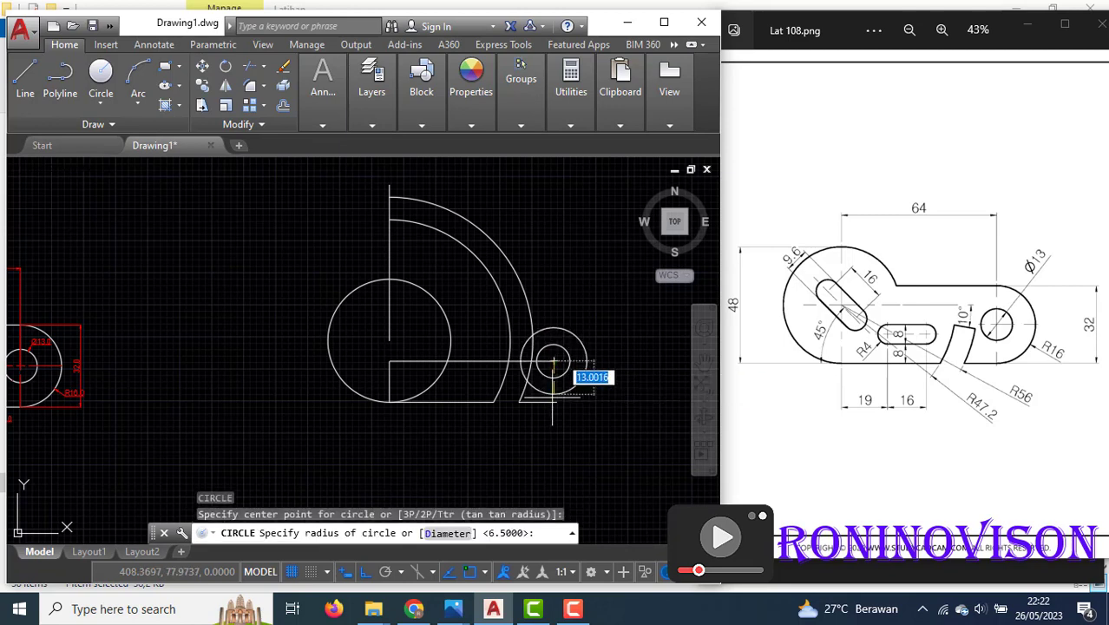
type("16")
key("Return")
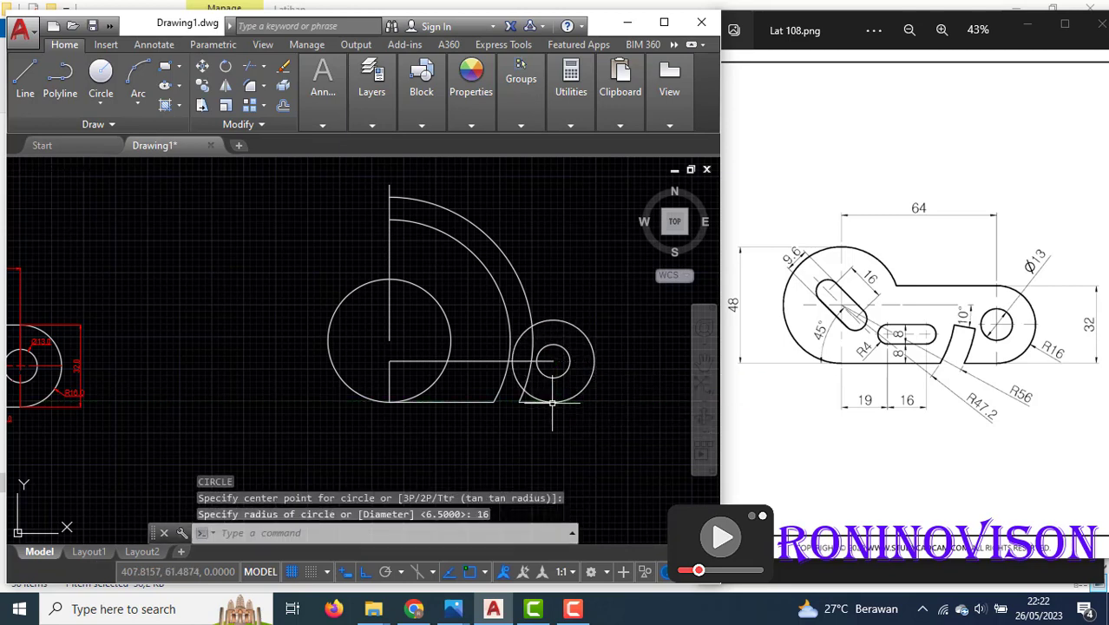
Trim away the lower-left part of the 16 mm radius circle between the outer notch arc and the bottom line
type("tr")
key("Return")
key("Return")
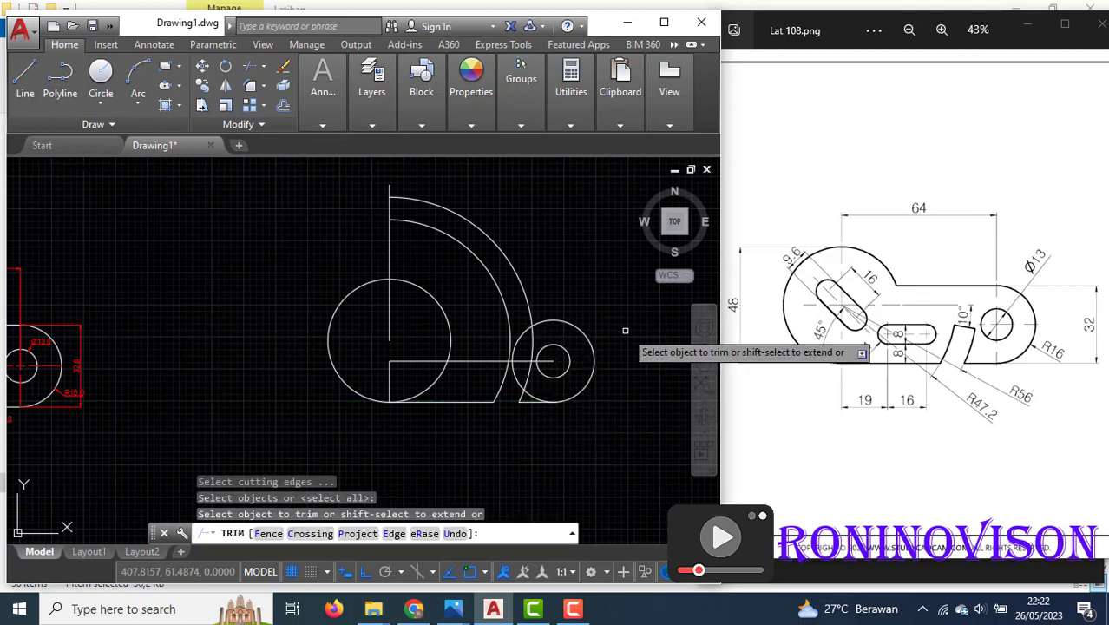
left_click(526, 332)
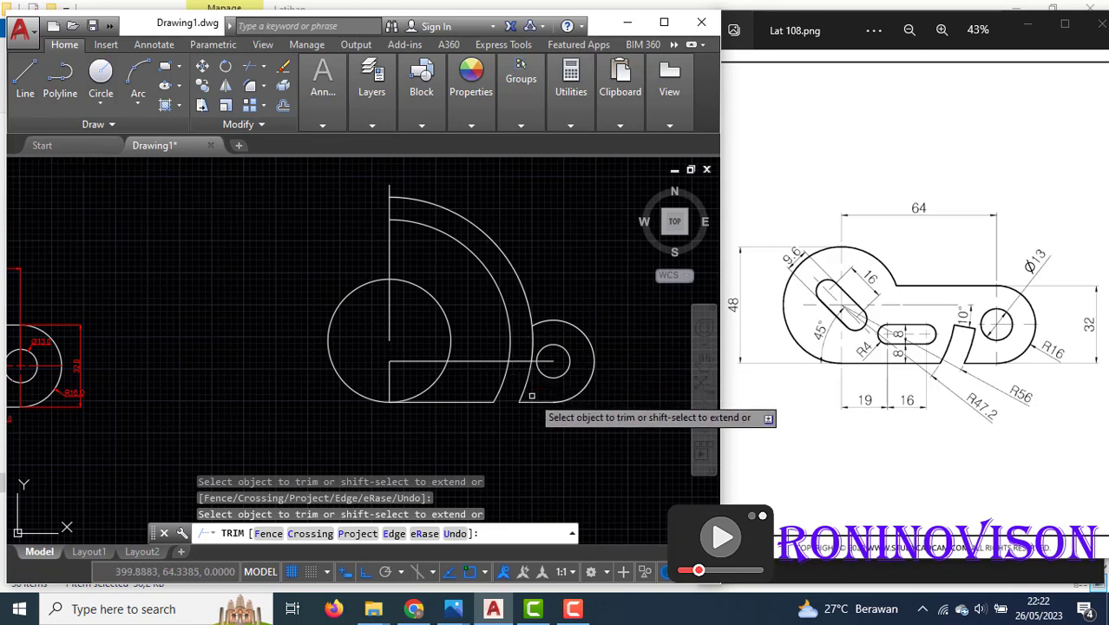
key("Escape")
Draw a horizontal line from the top quadrant of the 16 mm radius arc leftward into the large circle
type("l")
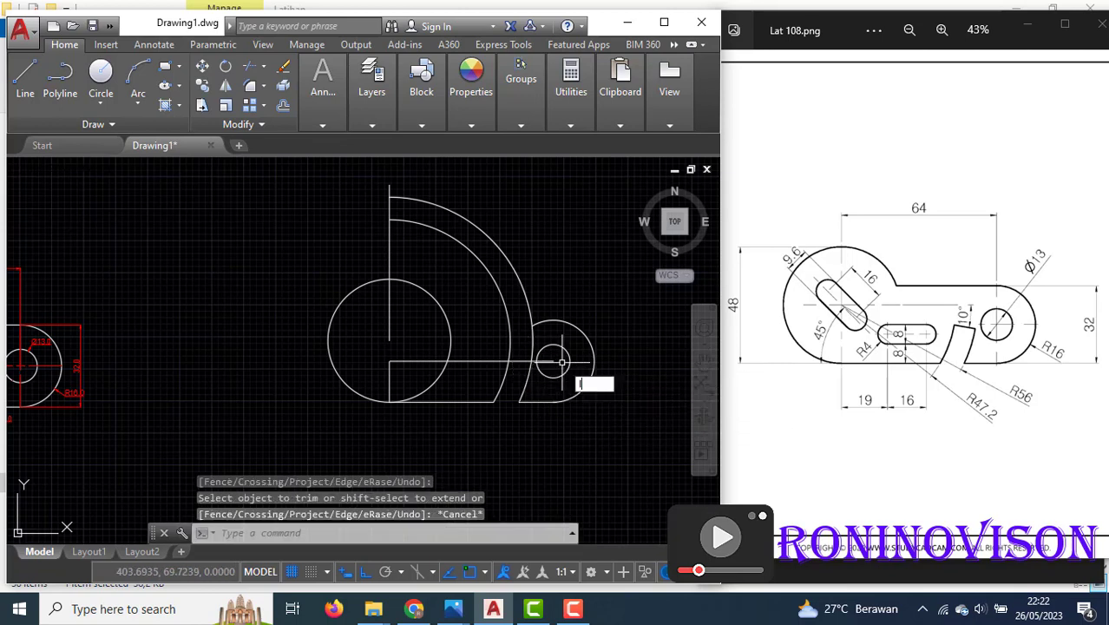
key("Return")
left_click(562, 321)
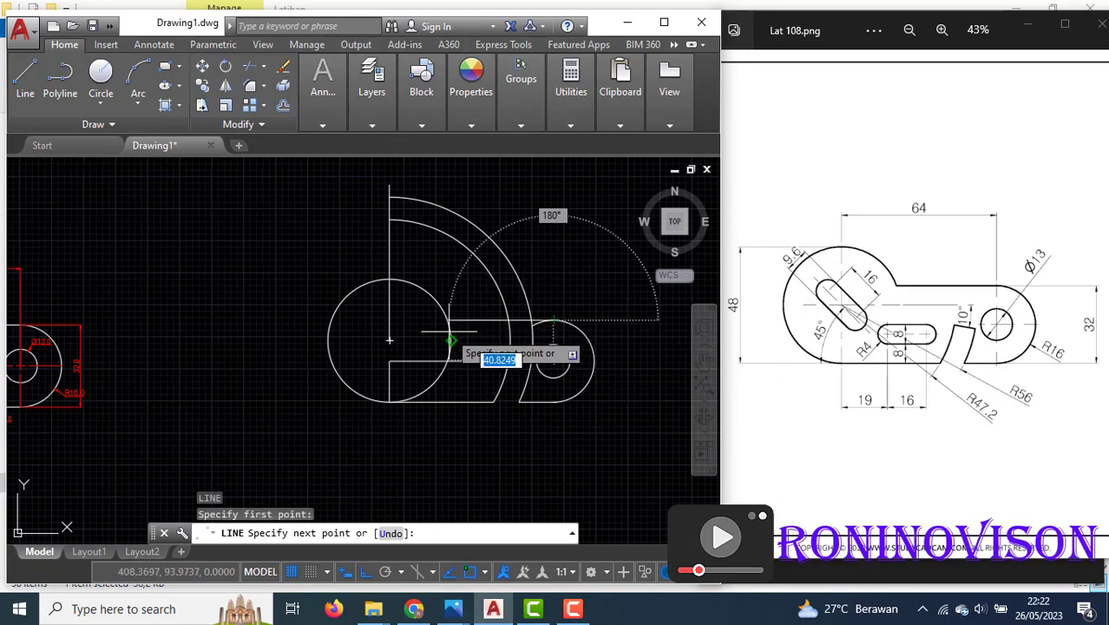
left_click(415, 321)
key("Return")
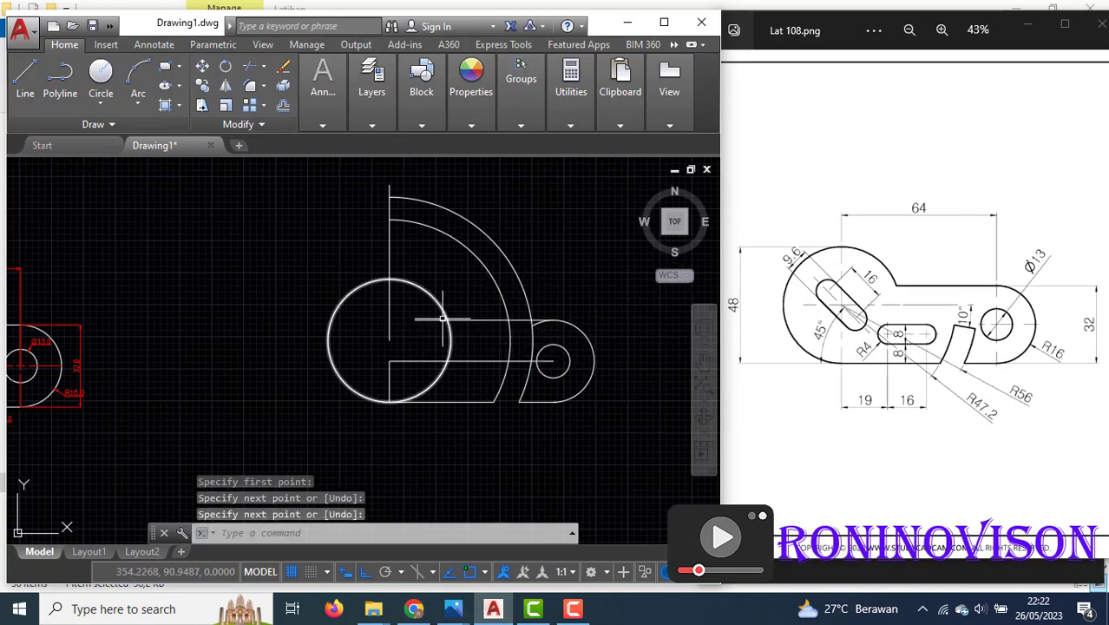
Trim the top line's overhang inside the large circle and the circle's right side between the top and bottom lines
type("tr")
key("Return")
key("Return")
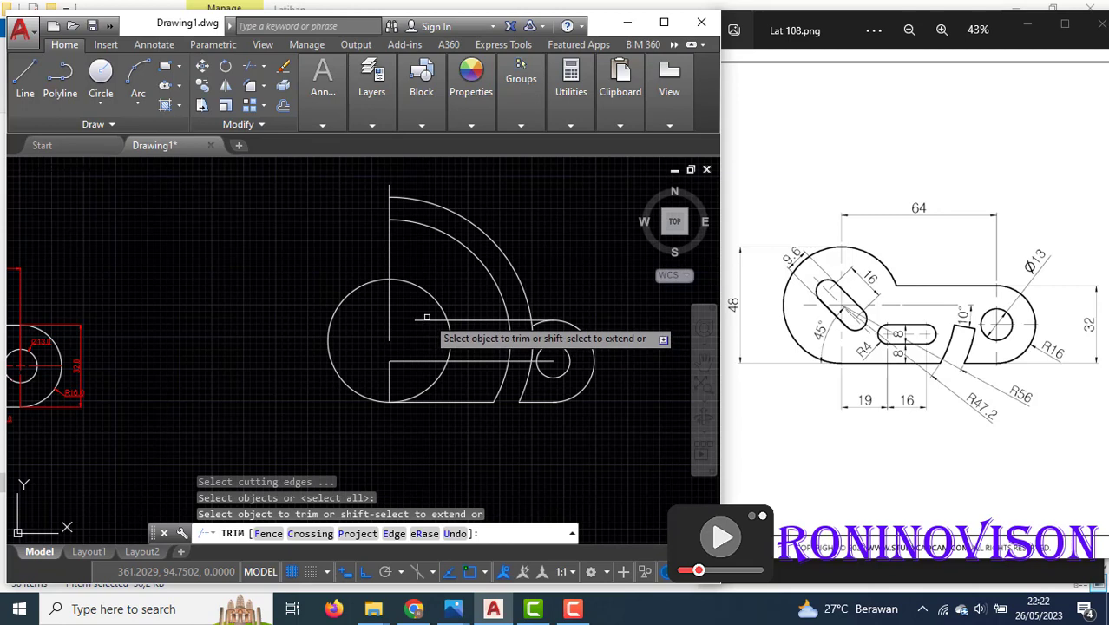
left_click(424, 321)
left_click(452, 341)
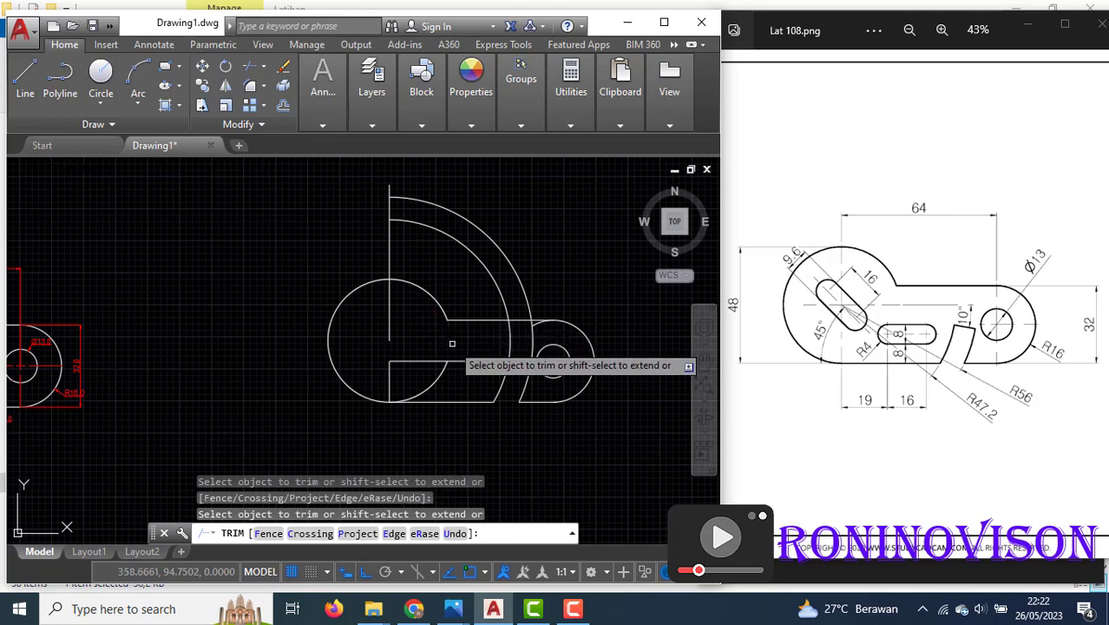
left_click(439, 382)
Trim the two notch arcs above the top line and the leftover piece of the 16 mm radius arc beneath it
left_click(527, 288)
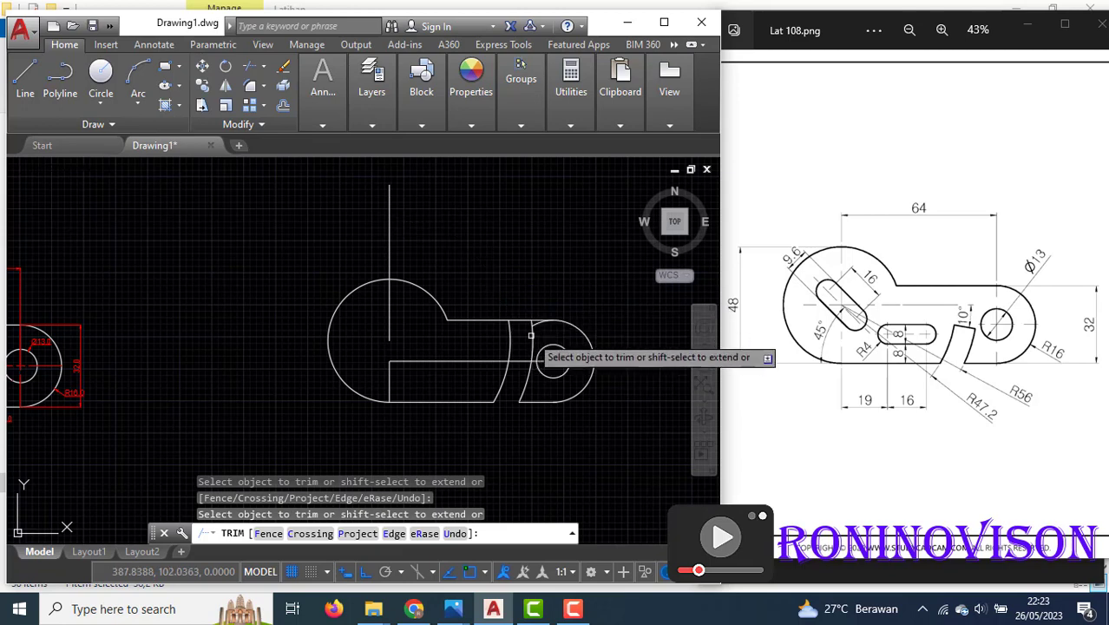
scroll(530, 321, "up", 4)
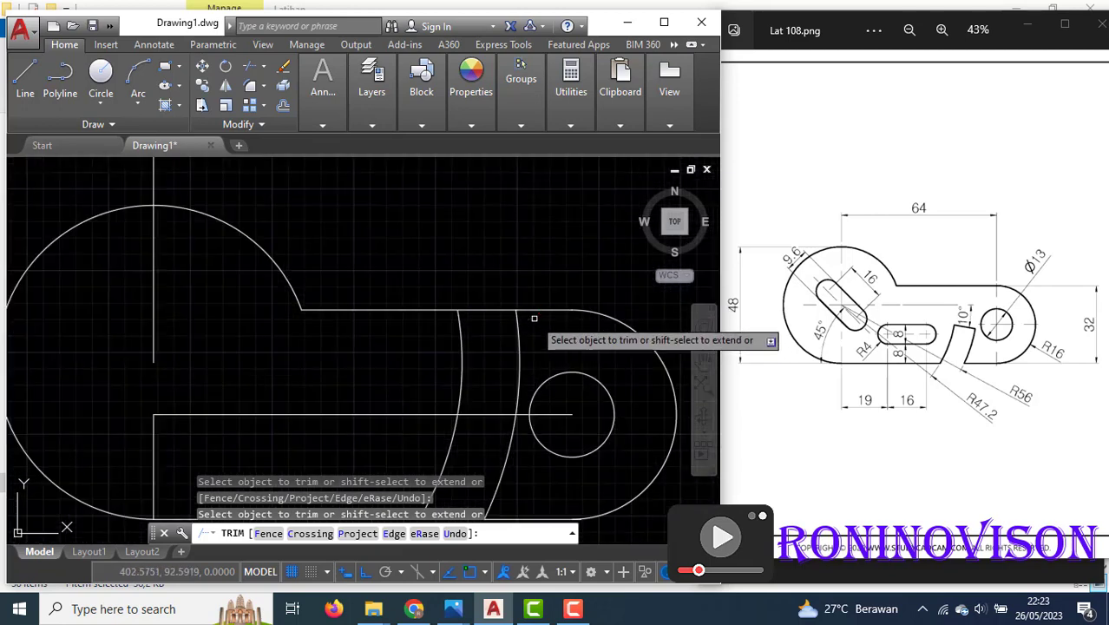
scroll(533, 318, "down", 2)
key("Escape")
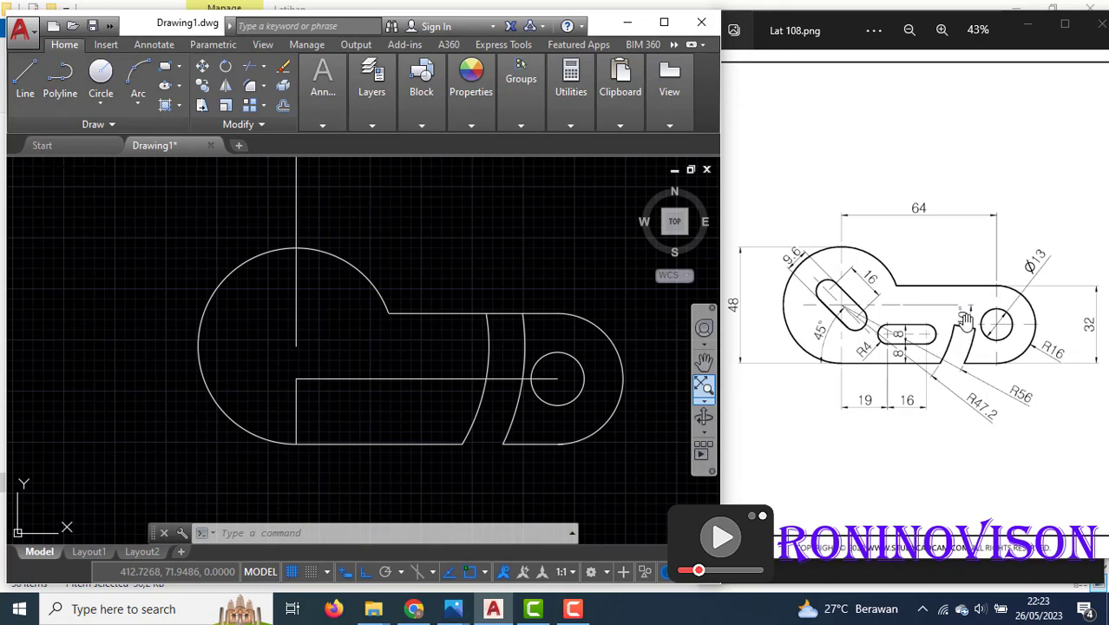
With ortho off, draw a line from the large circle's centre, 100 mm long at an angle of 350°
key("l")
key("Return")
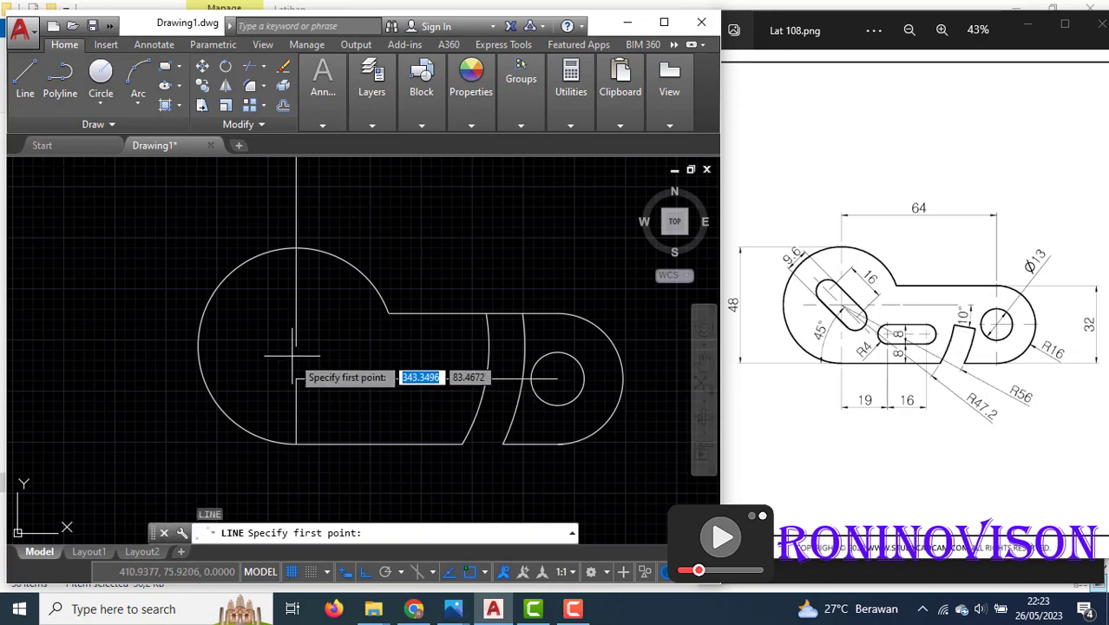
left_click(296, 346)
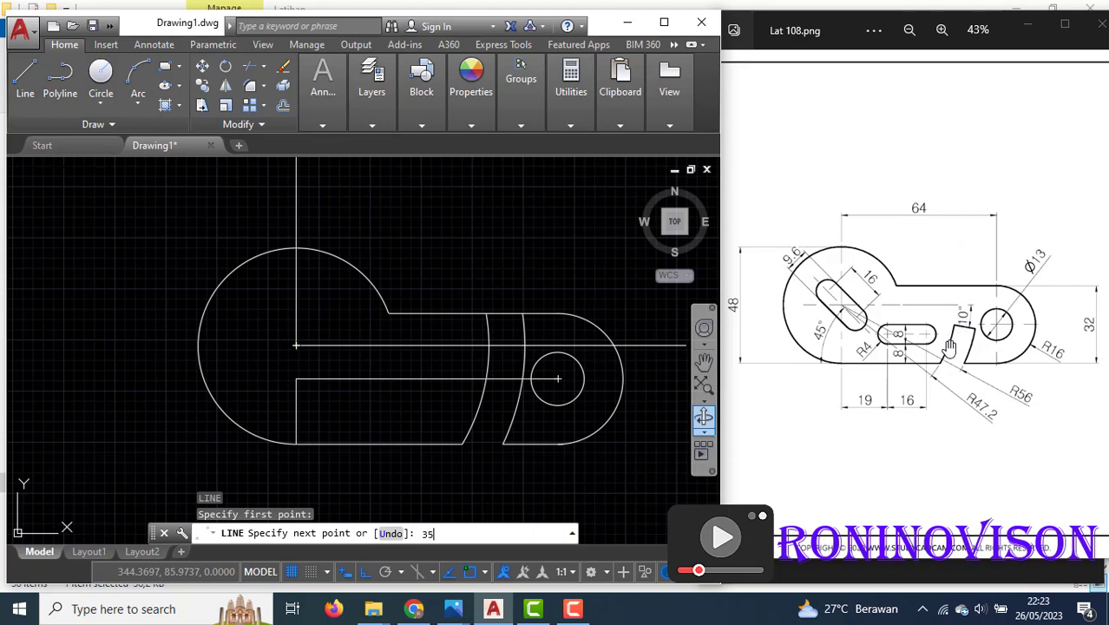
key("Return")
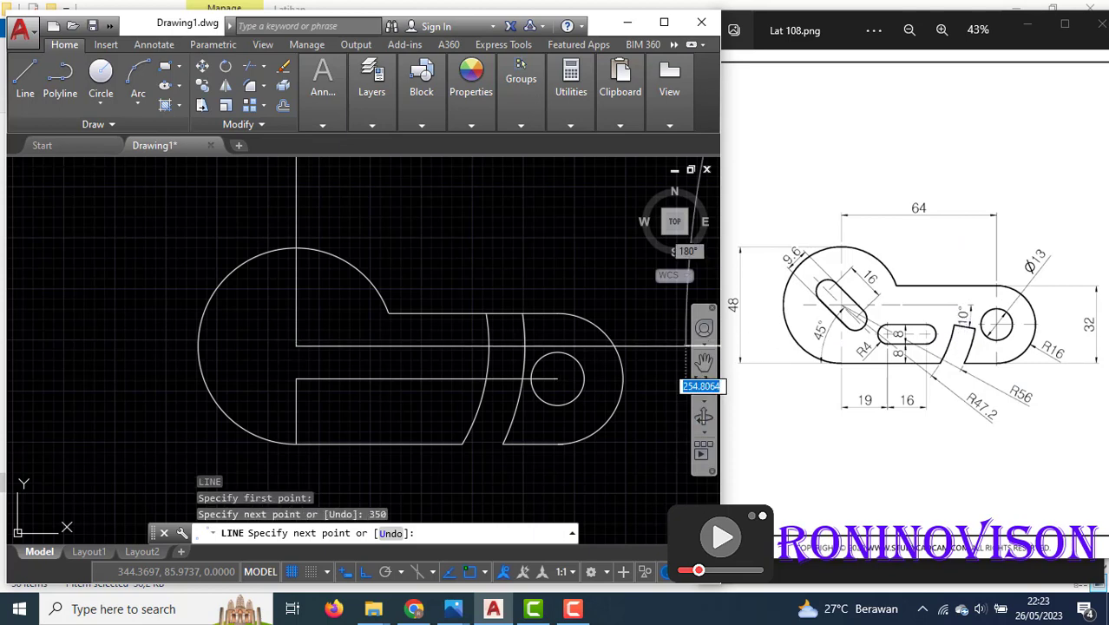
scroll(445, 377, "down", 2)
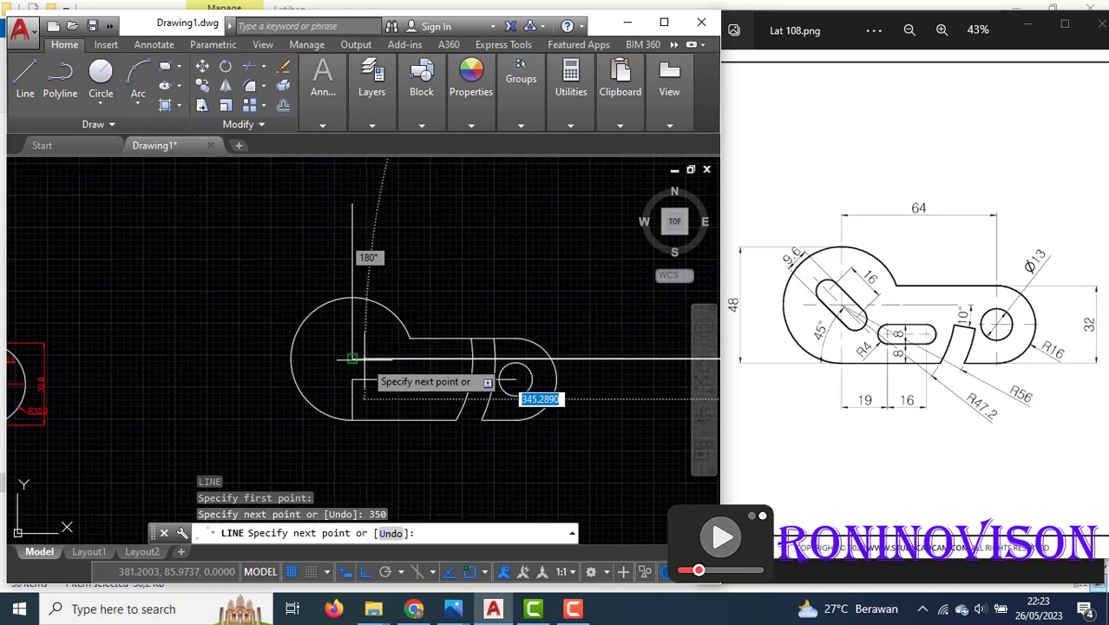
scroll(352, 358, "up", 2)
key("ctrl+z")
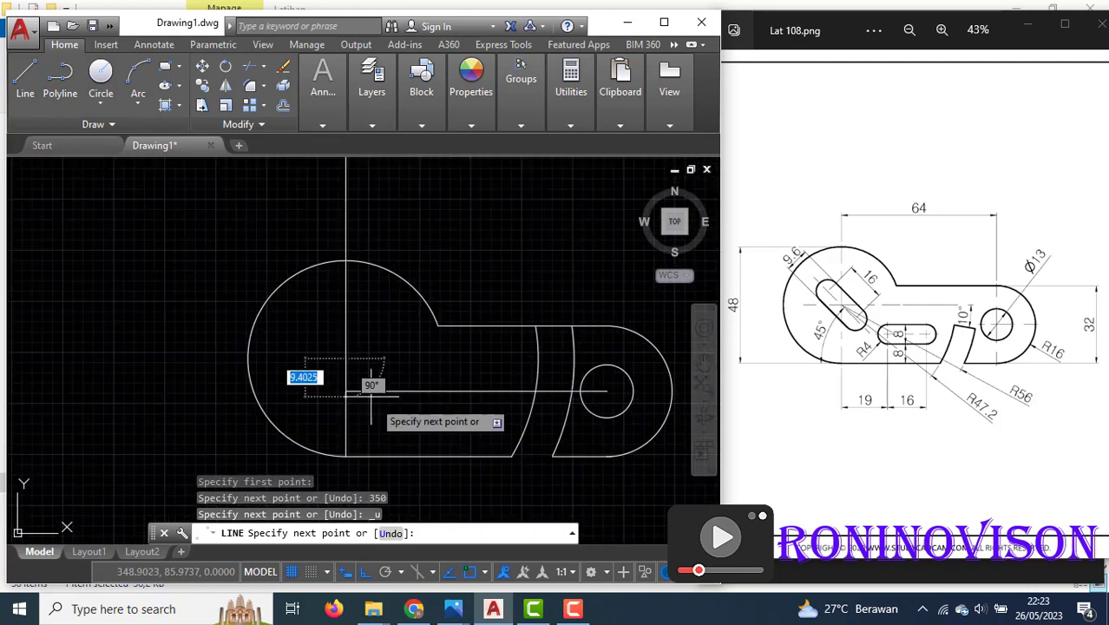
key("F8")
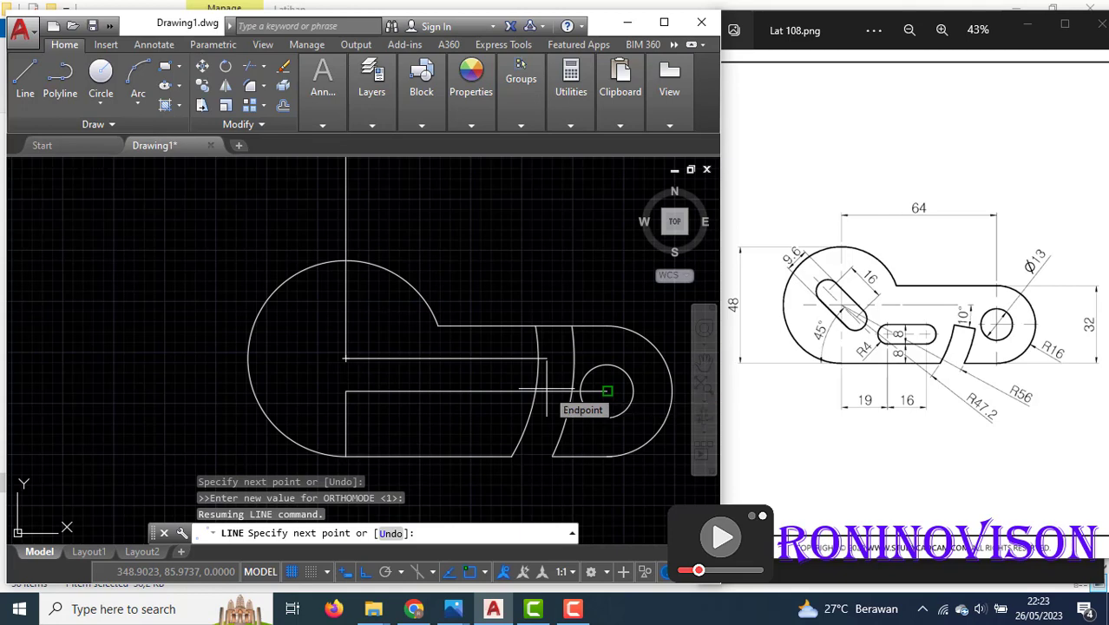
type("@100<350")
key("Return")
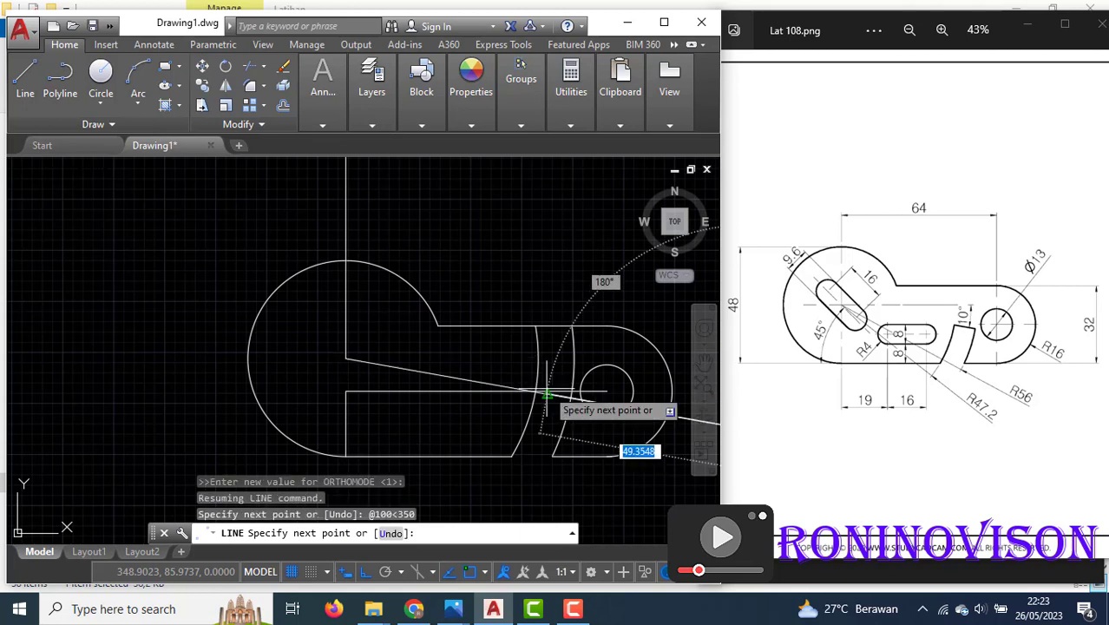
key("Return")
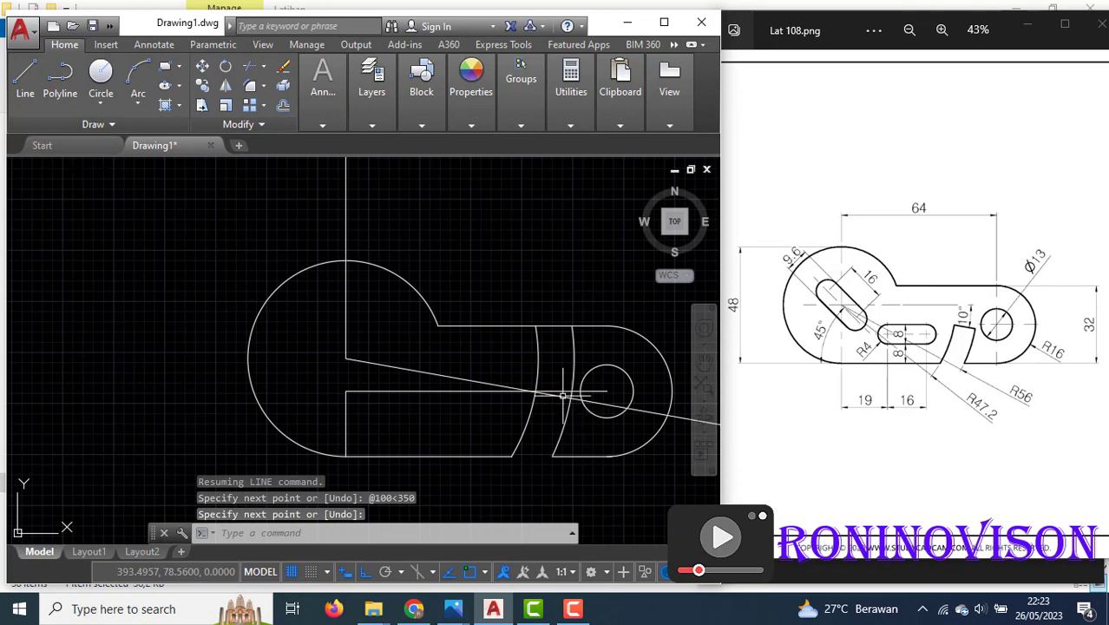
Trim the inclined 350° line on both sides of the two notch arcs
scroll(536, 388, "down", 2)
scroll(622, 392, "up", 2)
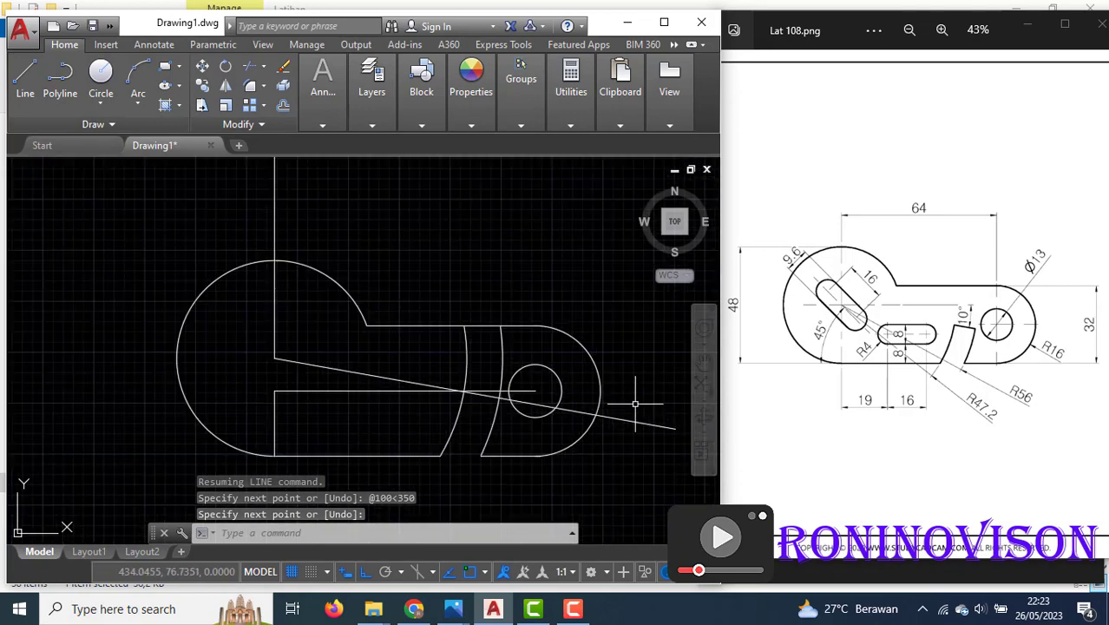
type("tr")
key("Return")
key("Return")
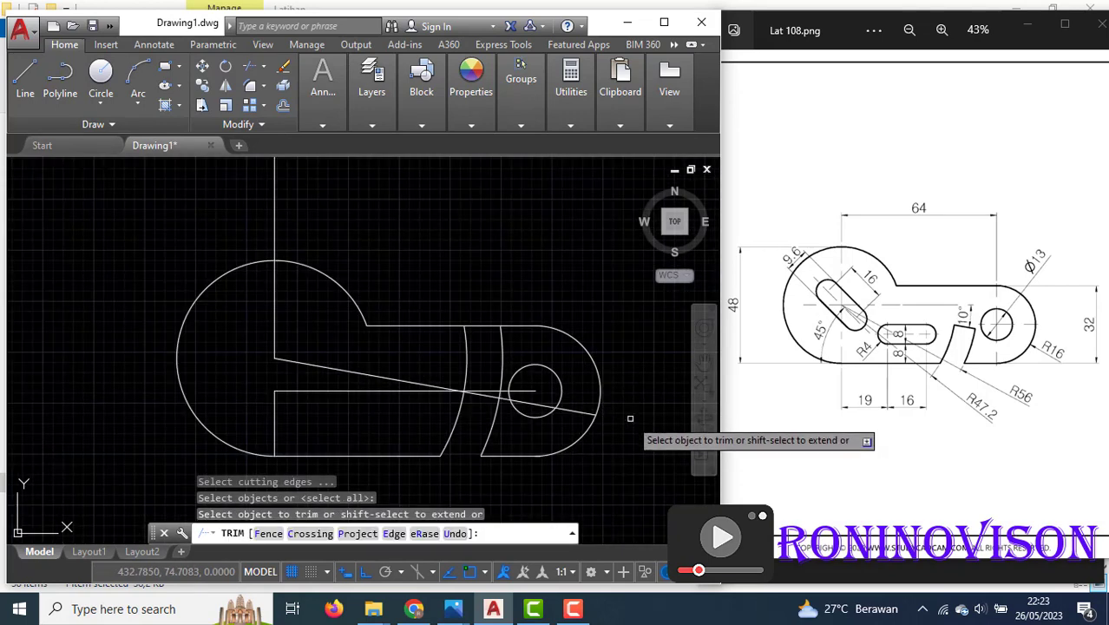
left_click(630, 417)
left_click(583, 409)
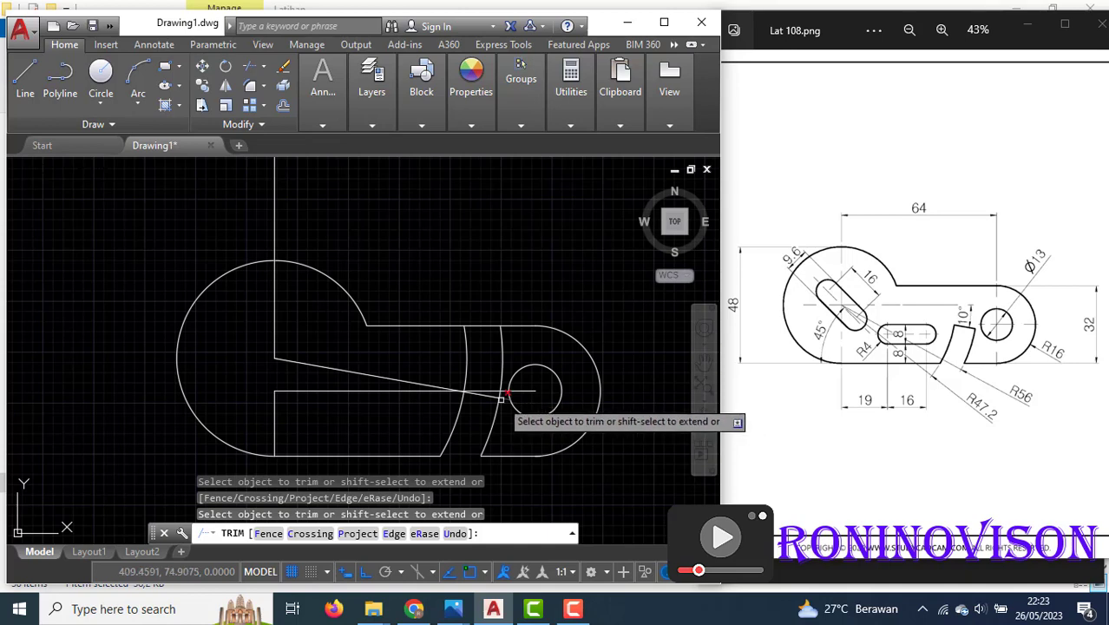
scroll(478, 388, "up", 2)
scroll(480, 374, "down", 1)
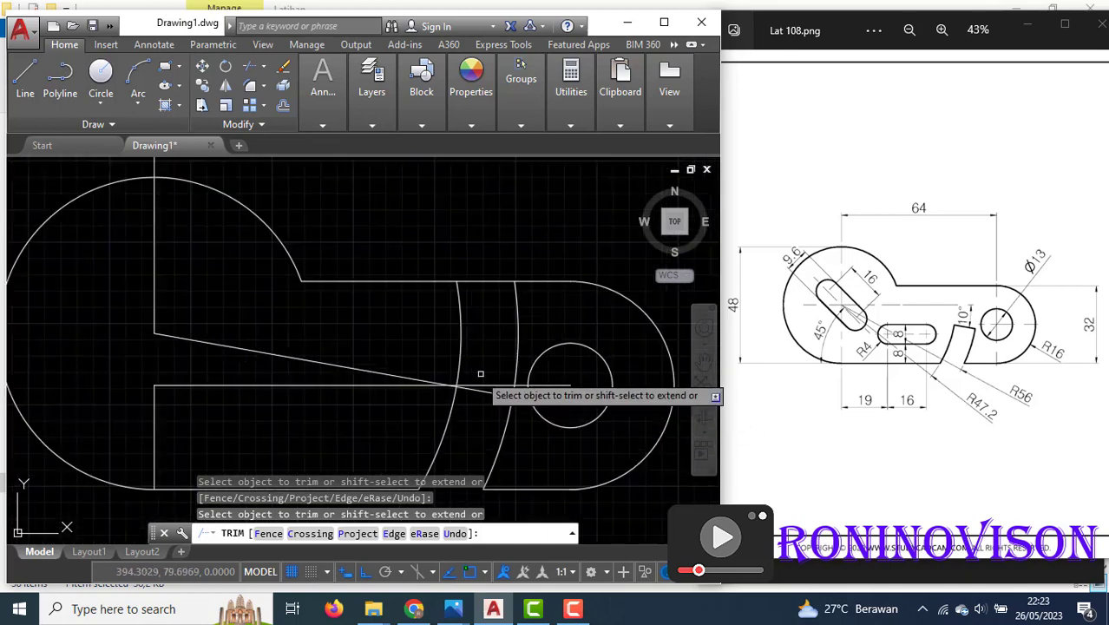
left_click(388, 372)
scroll(458, 388, "up", 4)
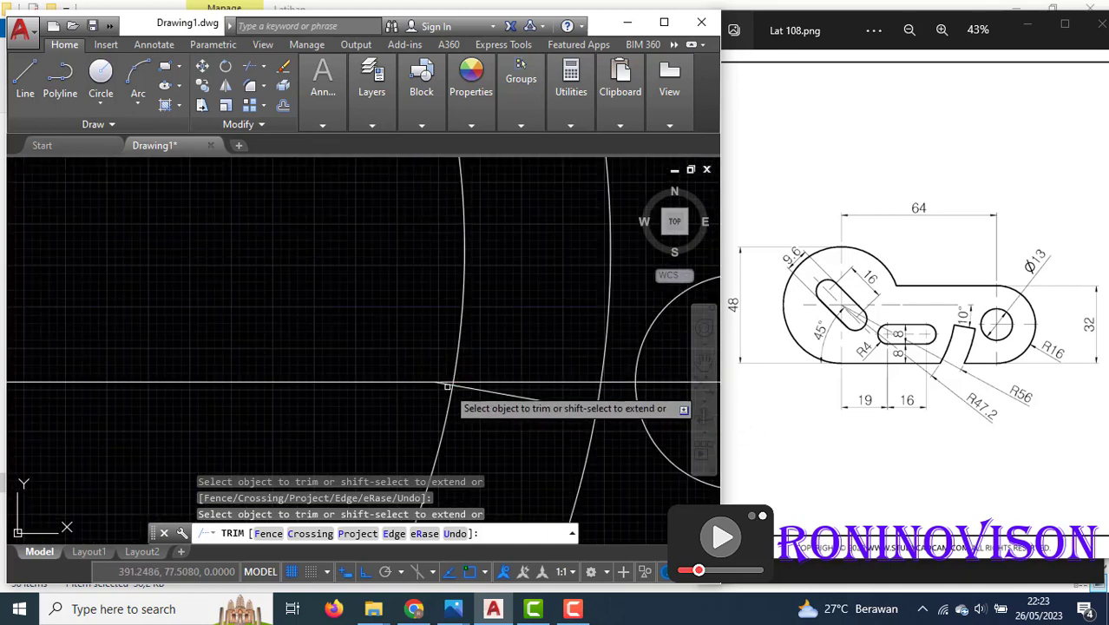
Trim the inclined line's leftover stub beside the inner notch arc and both notch arcs above the inclined line
scroll(455, 386, "up", 3)
scroll(416, 348, "down", 3)
scroll(416, 348, "down", 2)
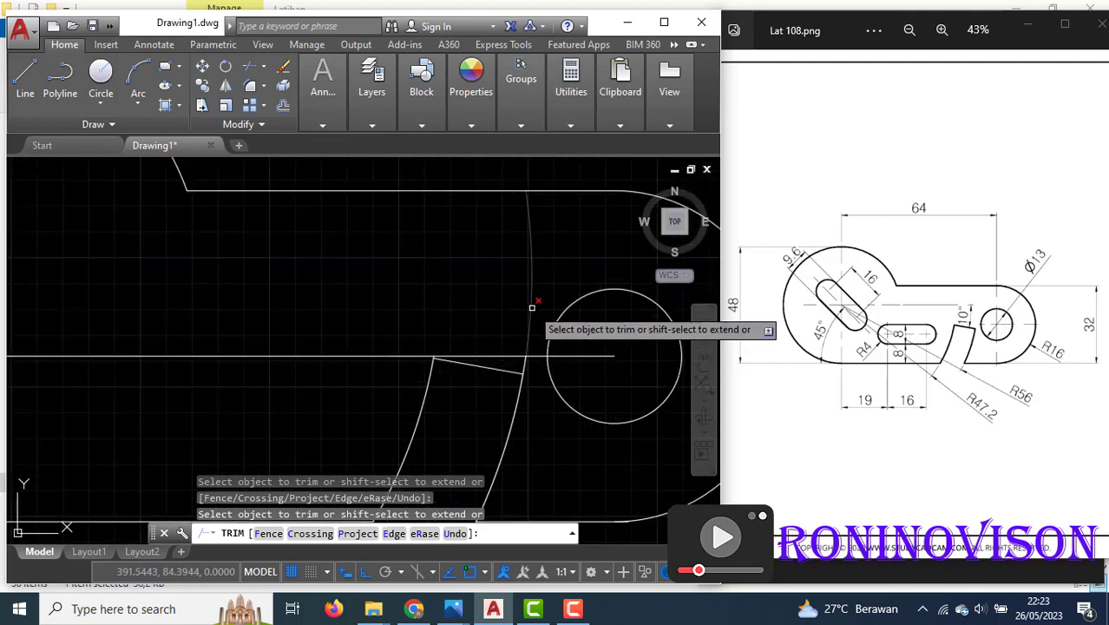
scroll(447, 350, "up", 4)
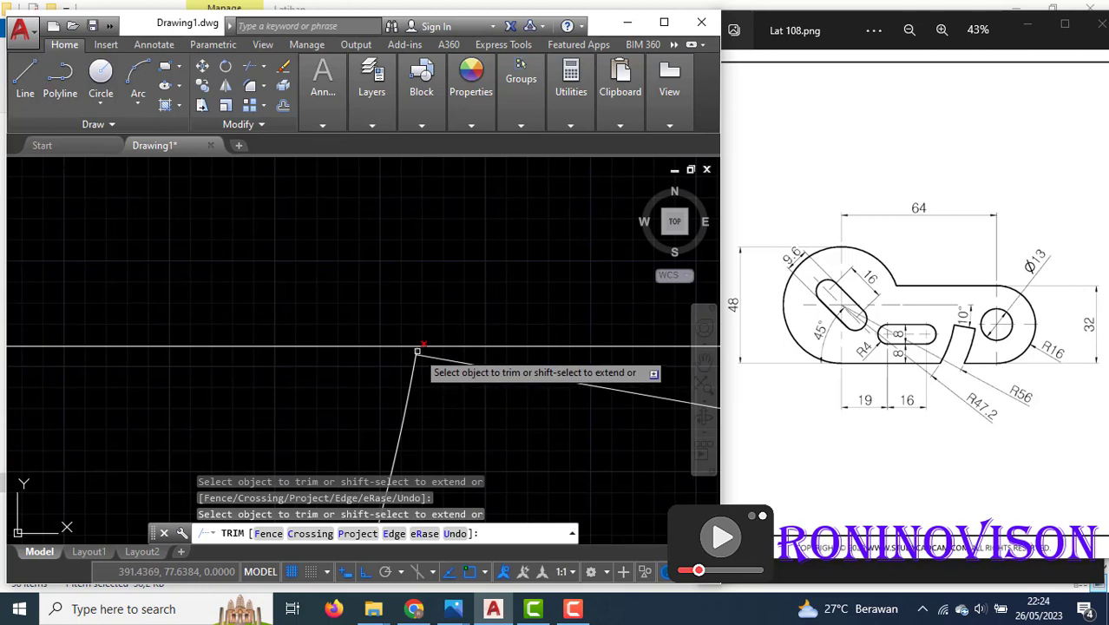
key("Escape")
Erase the vertical centre line and the 16 mm and 64 mm construction lines
scroll(460, 297, "down", 3)
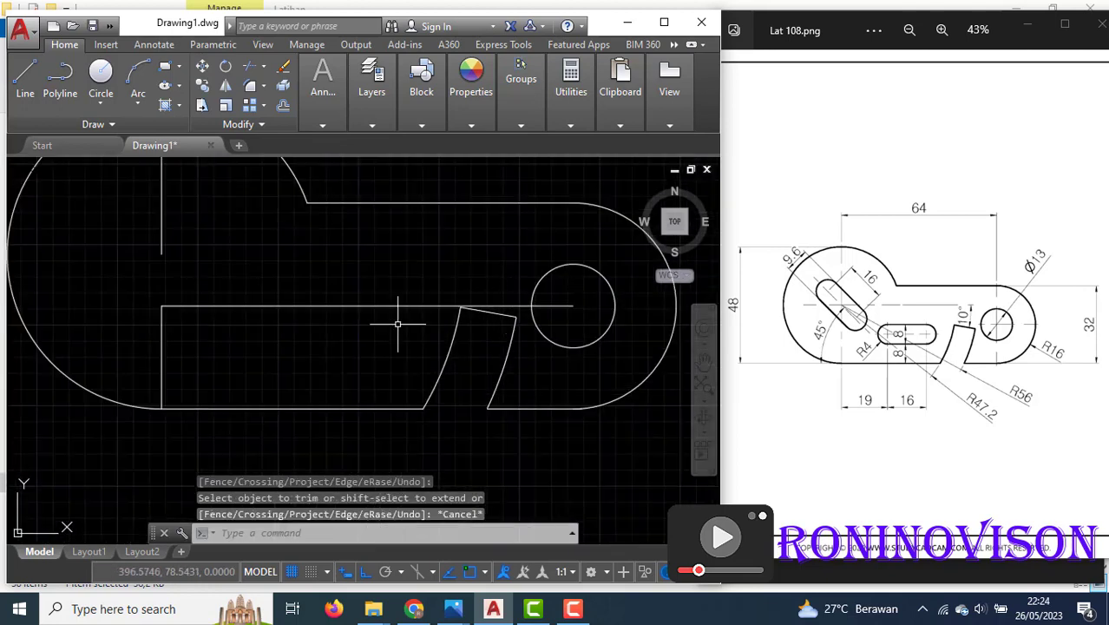
left_click(396, 322)
left_click(318, 297)
left_click(205, 323)
left_click(128, 210)
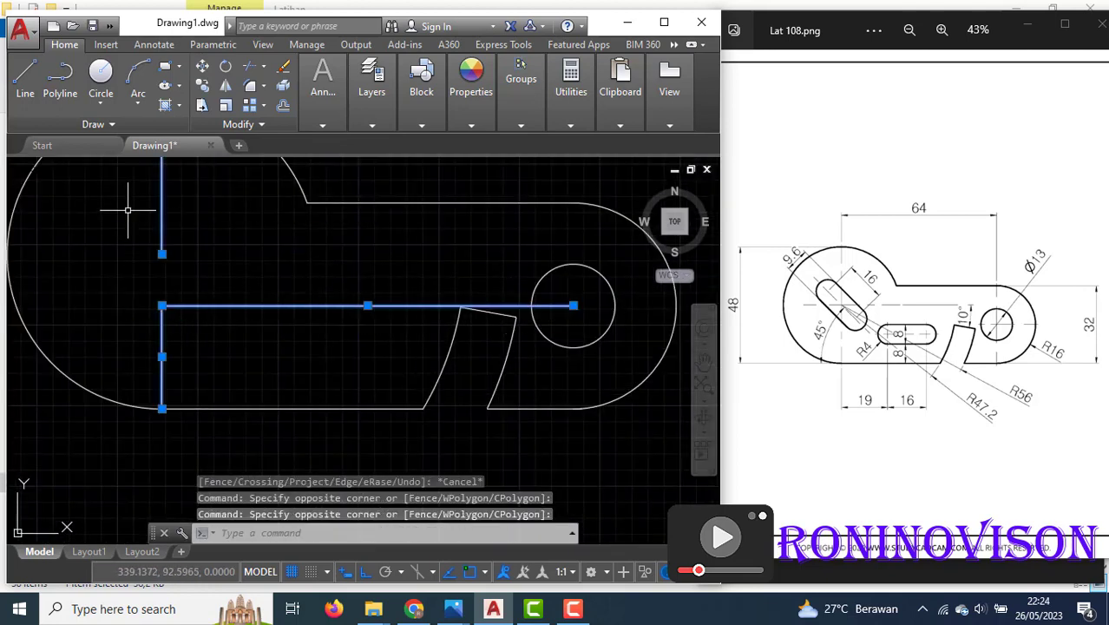
type("E")
key("Return")
Draw a vertical line 8 mm upward from the large circle's centre
scroll(162, 318, "down", 2)
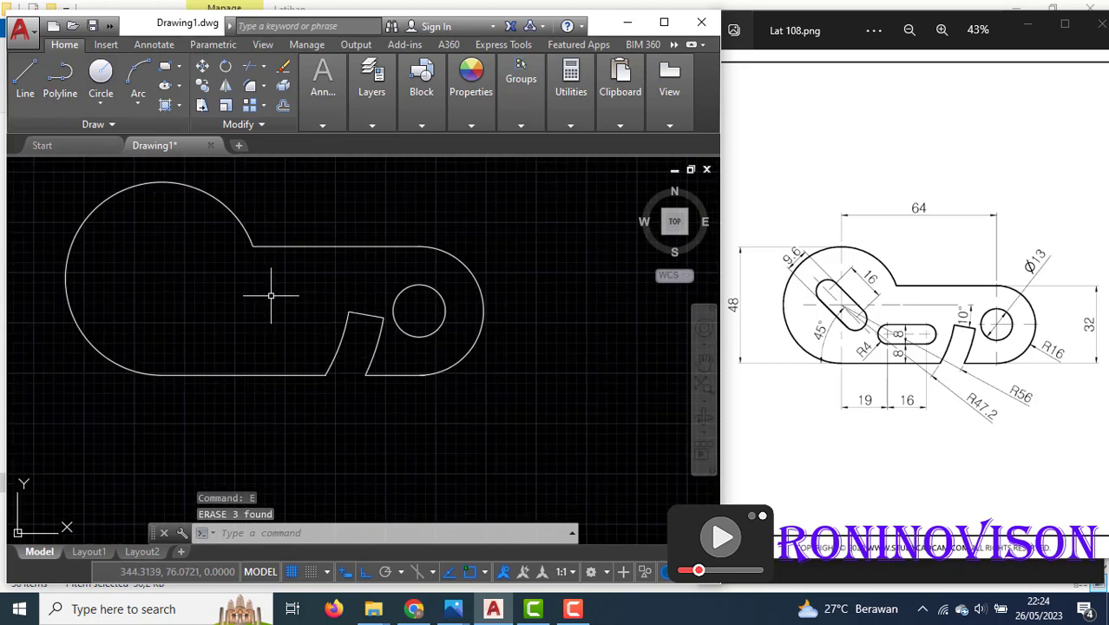
middle_click_drag(271, 295, 337, 323)
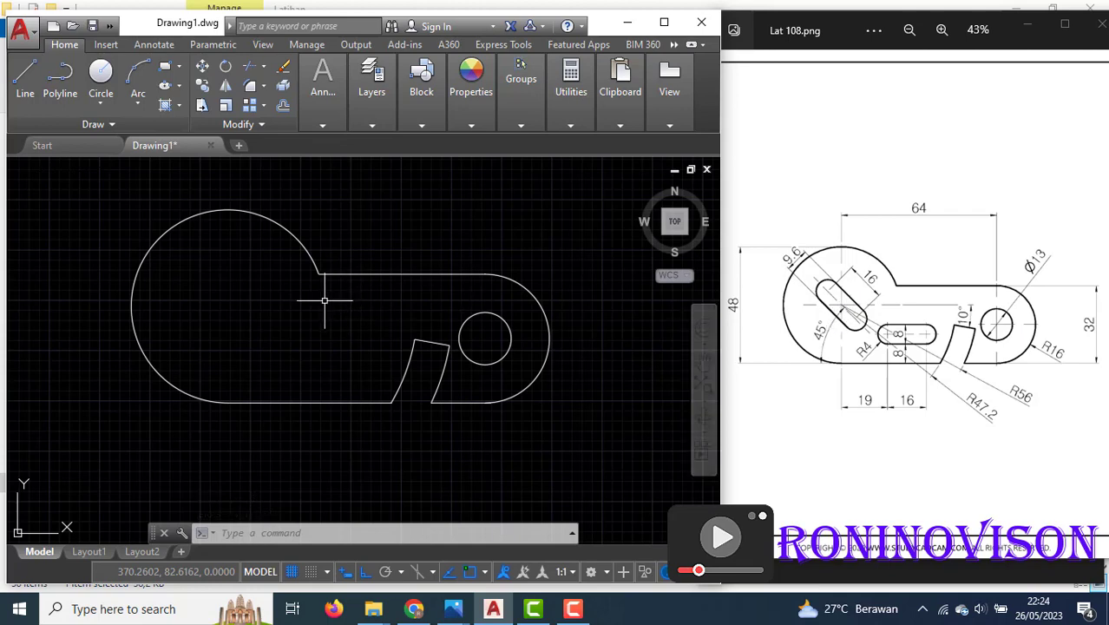
type("l")
key("Return")
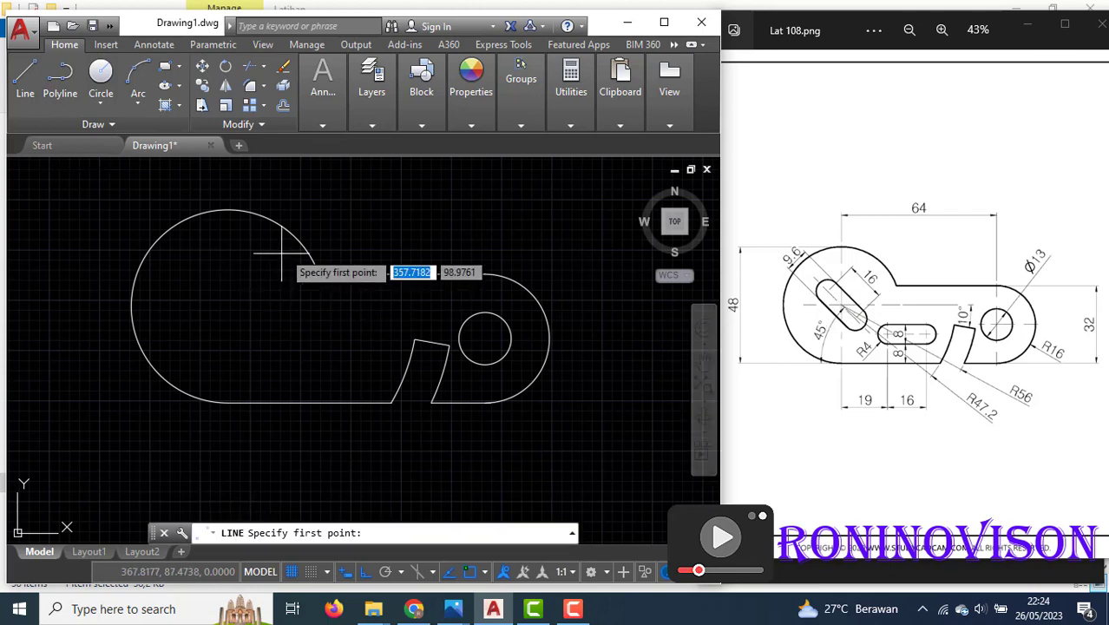
left_click(228, 307)
type("1")
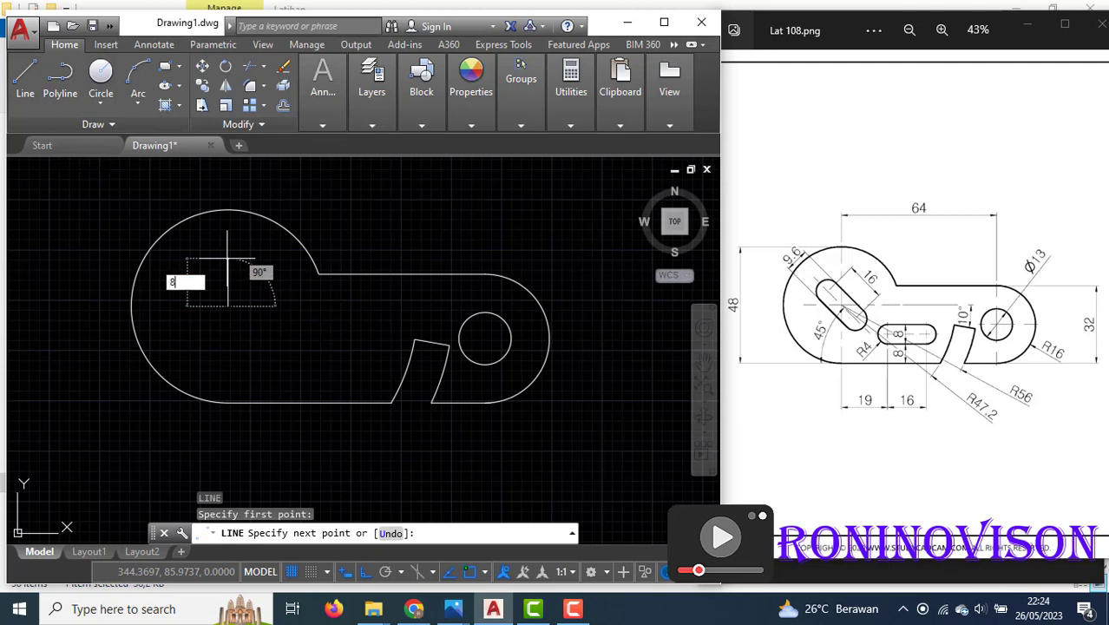
key("Return")
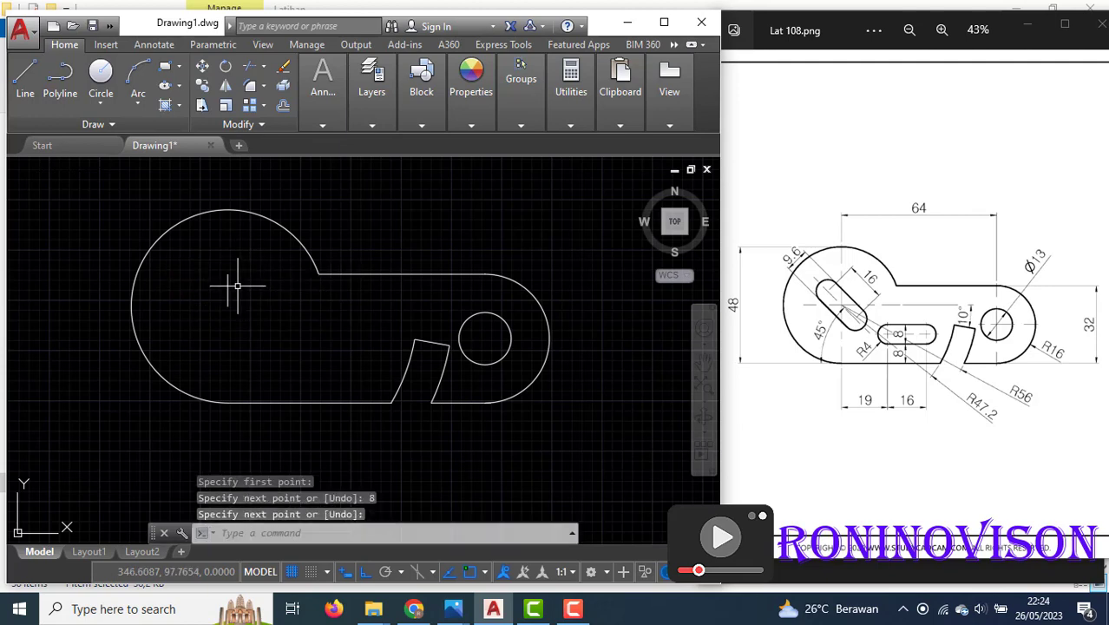
Draw a 16 mm line straight down from the upper end of the 8 mm line
key("Return")
left_click(229, 274)
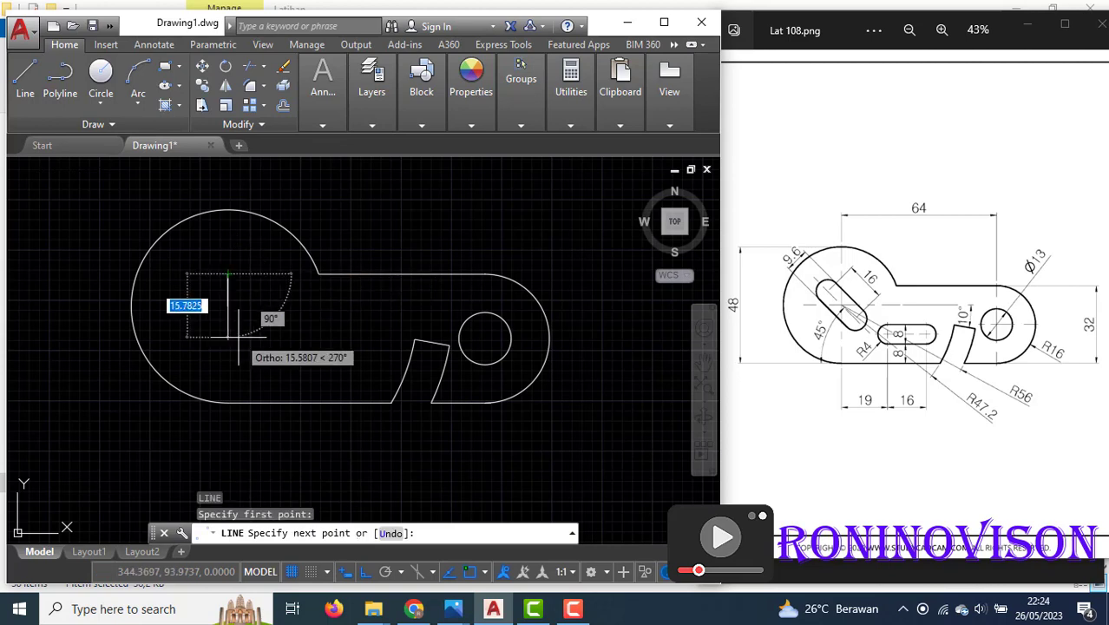
key("Return")
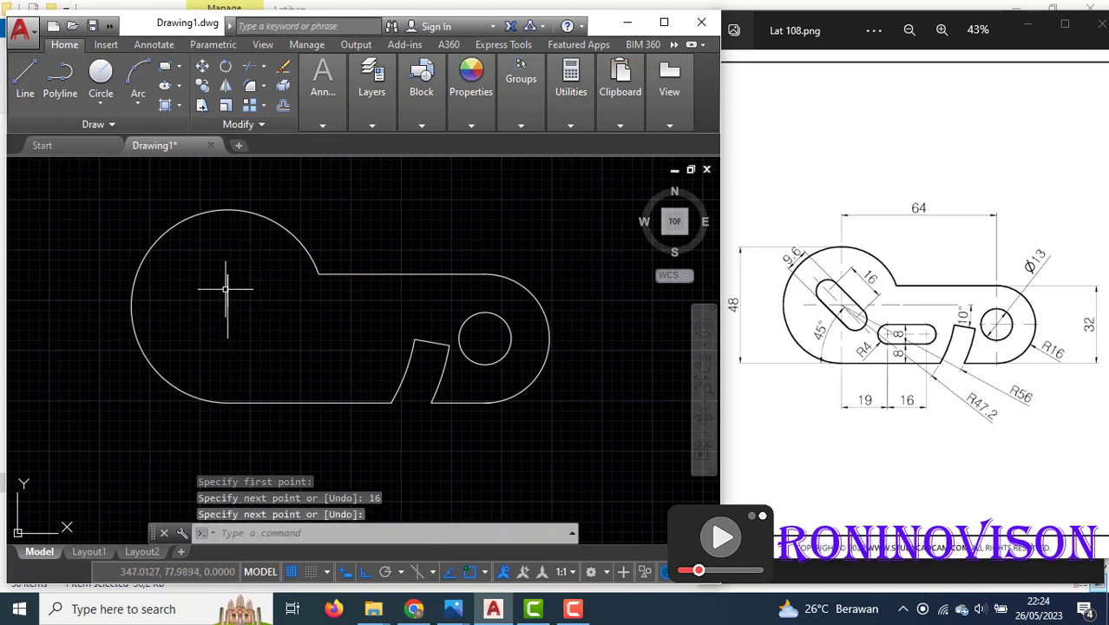
key("Return")
key("Escape")
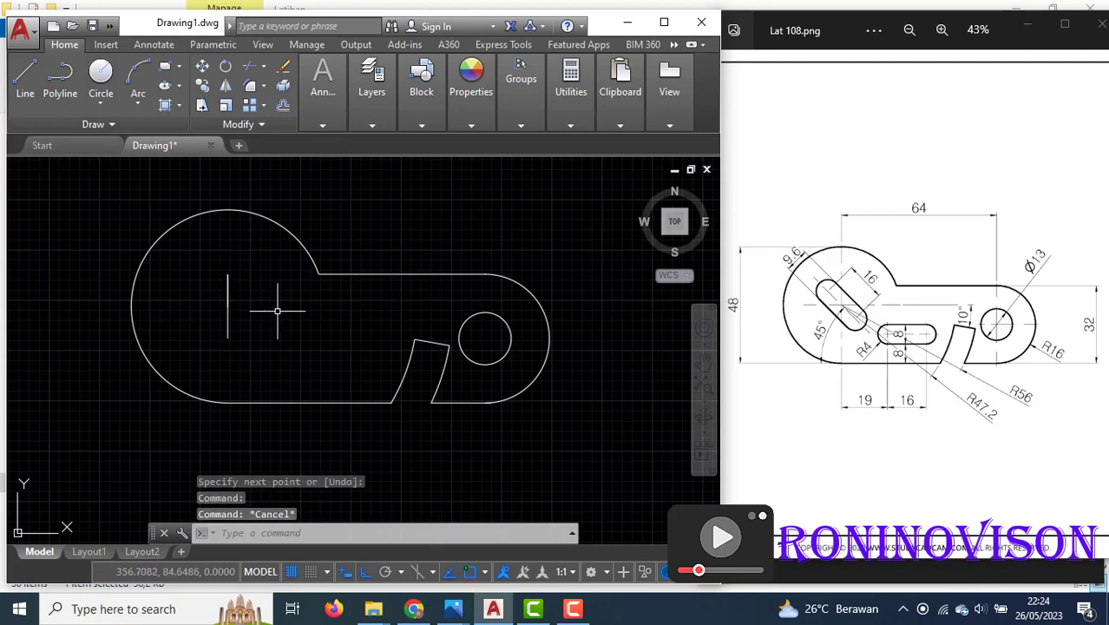
Rotate the 16 mm vertical line by 45° about the large circle's centre
left_click(245, 344)
left_click(217, 335)
key("Return")
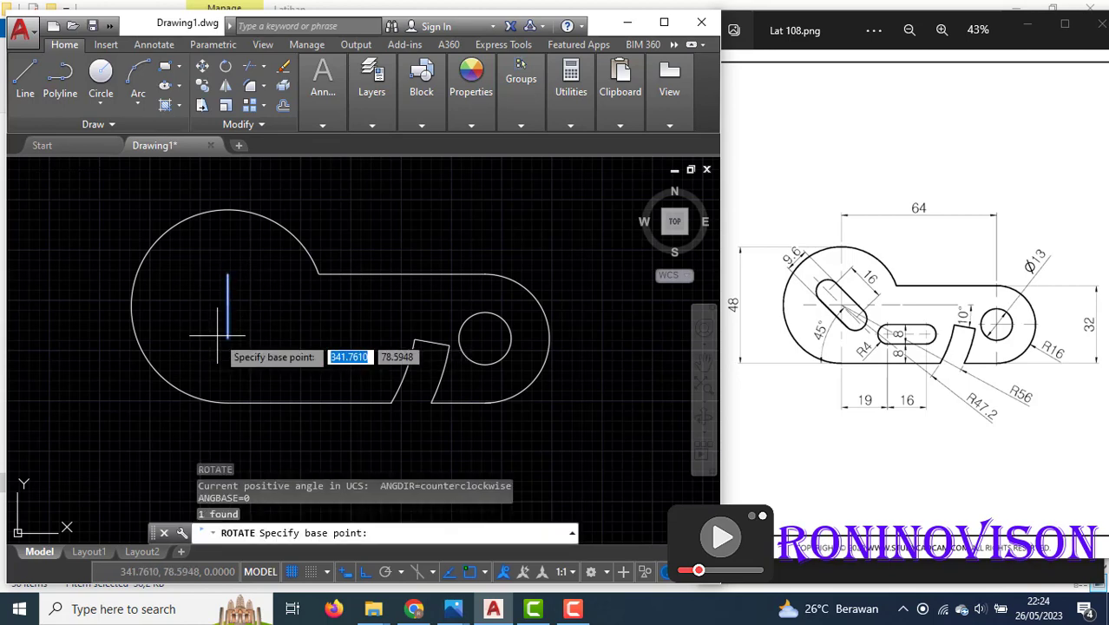
left_click(228, 305)
type("4")
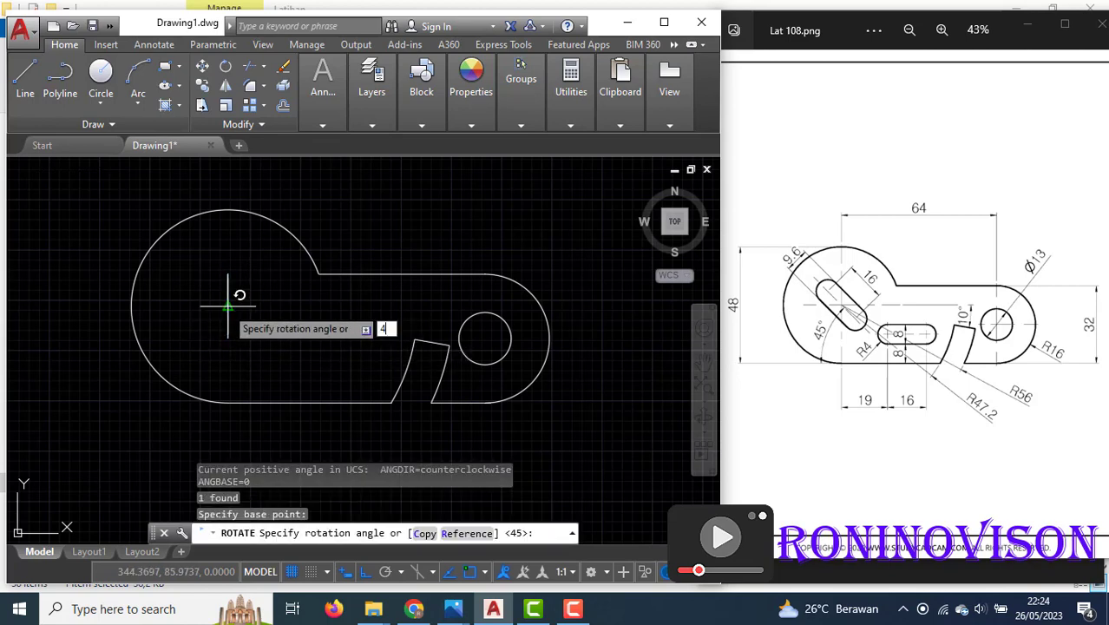
type("5")
key("Return")
Erase the 8 mm vertical construction line above the large circle's centre
left_click(234, 286)
left_click(223, 285)
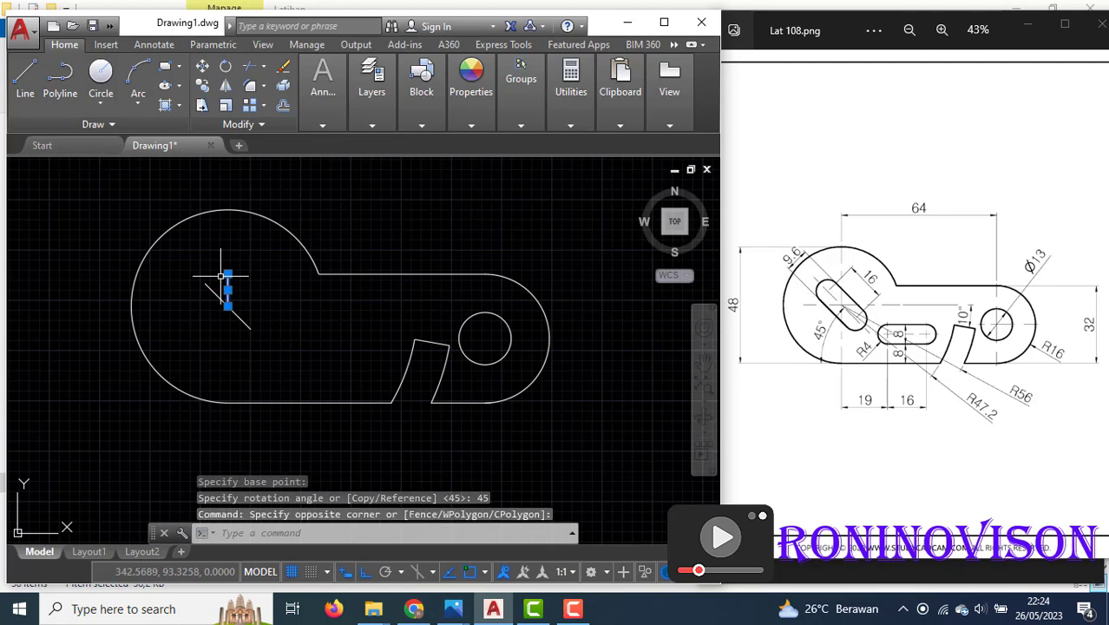
type("E")
key("Return")
Start an offset and divide 9.6 by 2 in the Calculator to work out its distance
type("omman")
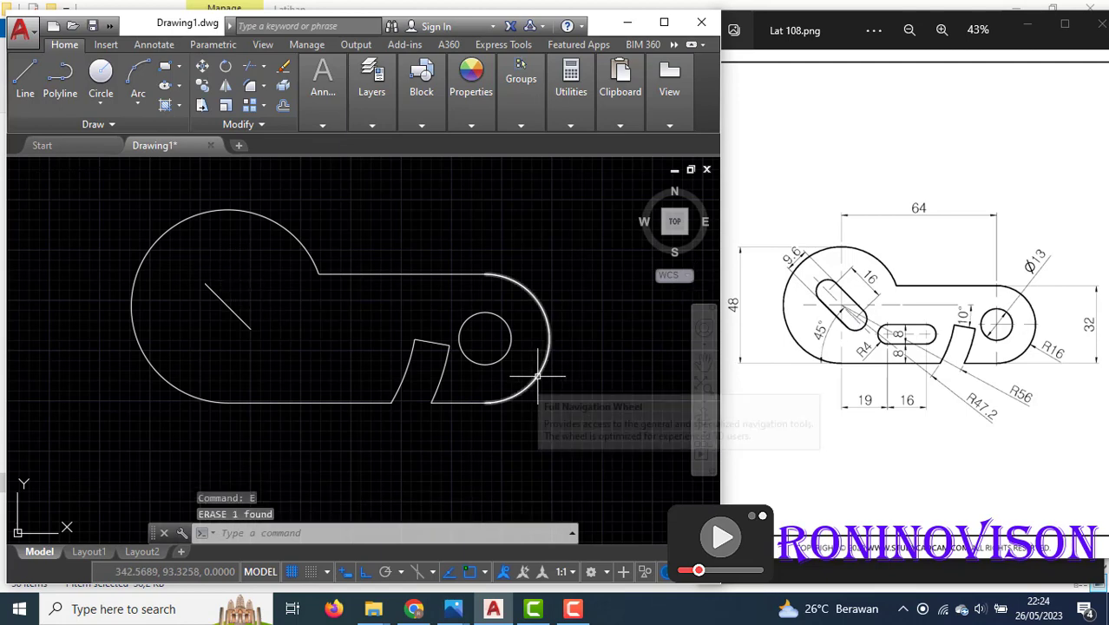
type("d")
key("BackSpace")
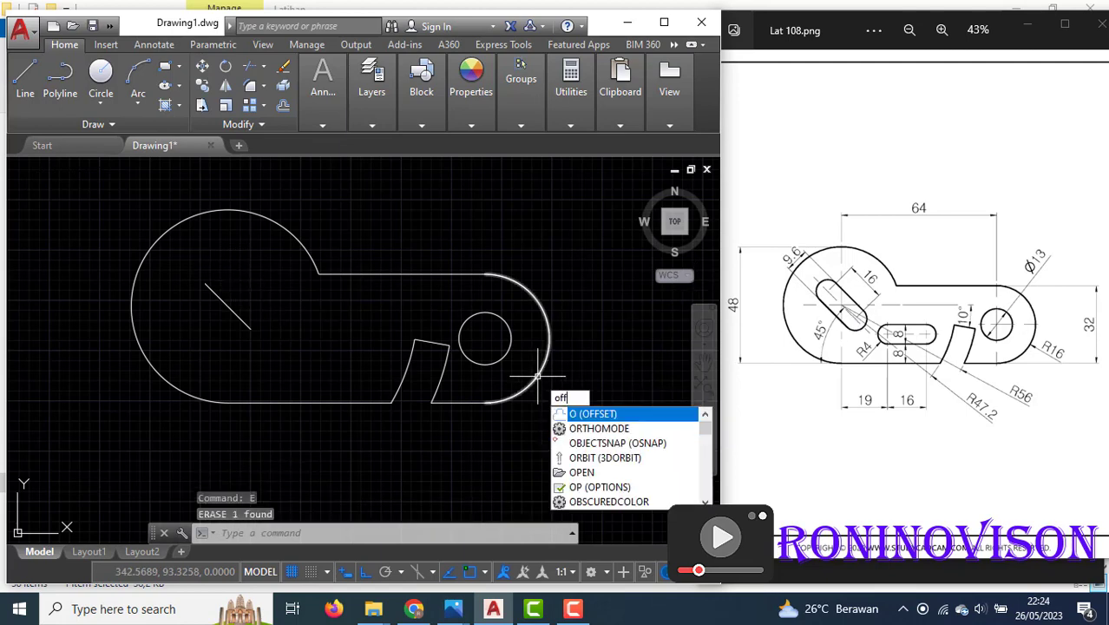
type("ff")
key("Return")
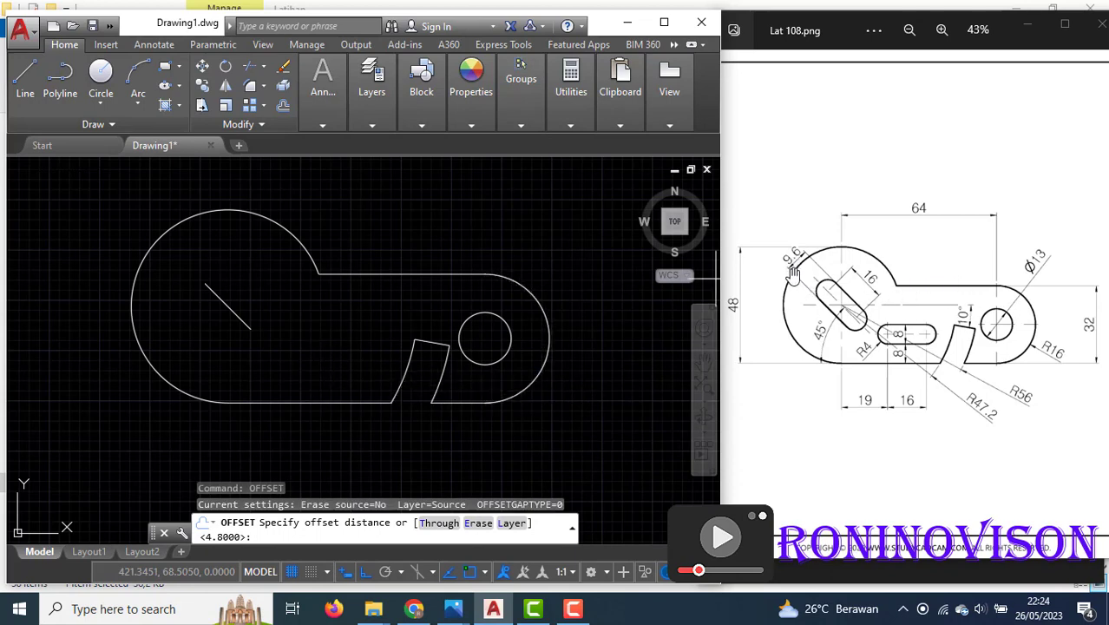
left_click(132, 610)
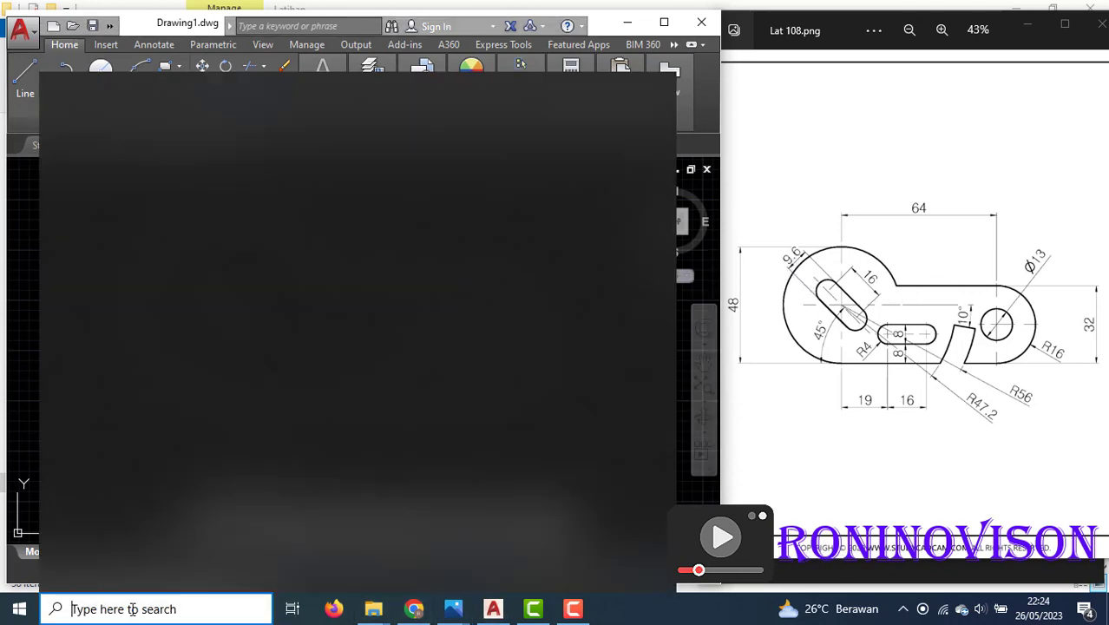
type("cal")
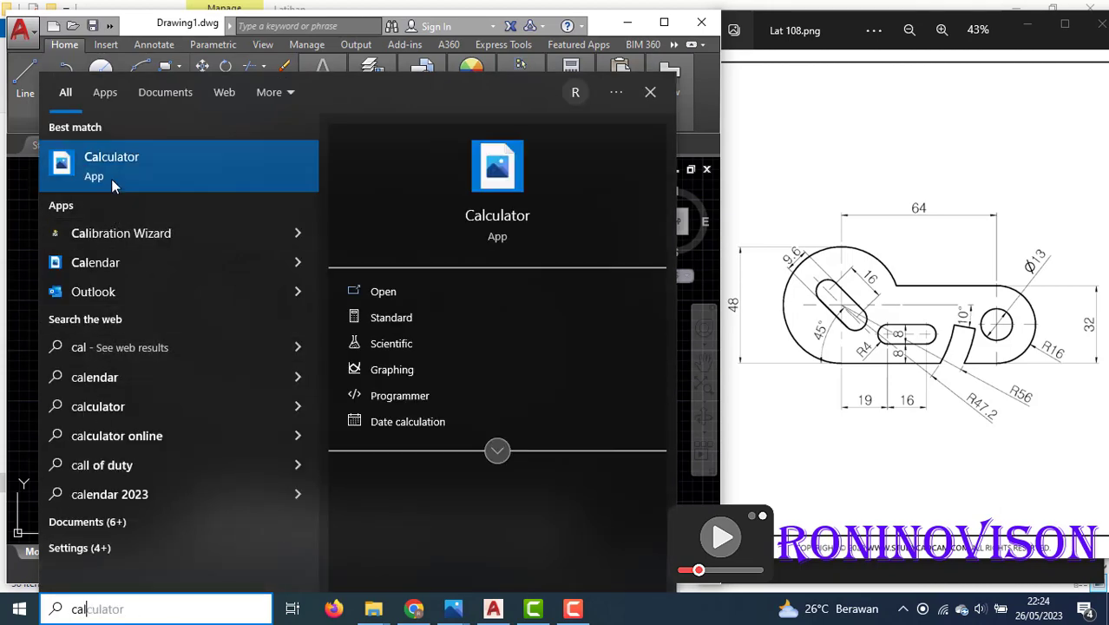
left_click(111, 179)
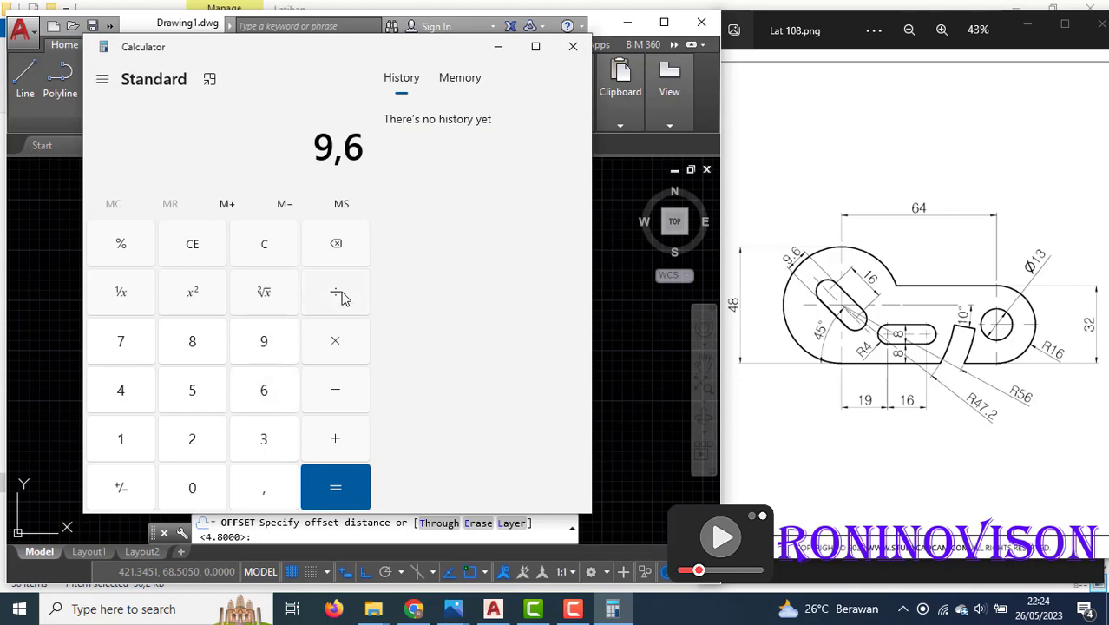
left_click(321, 492)
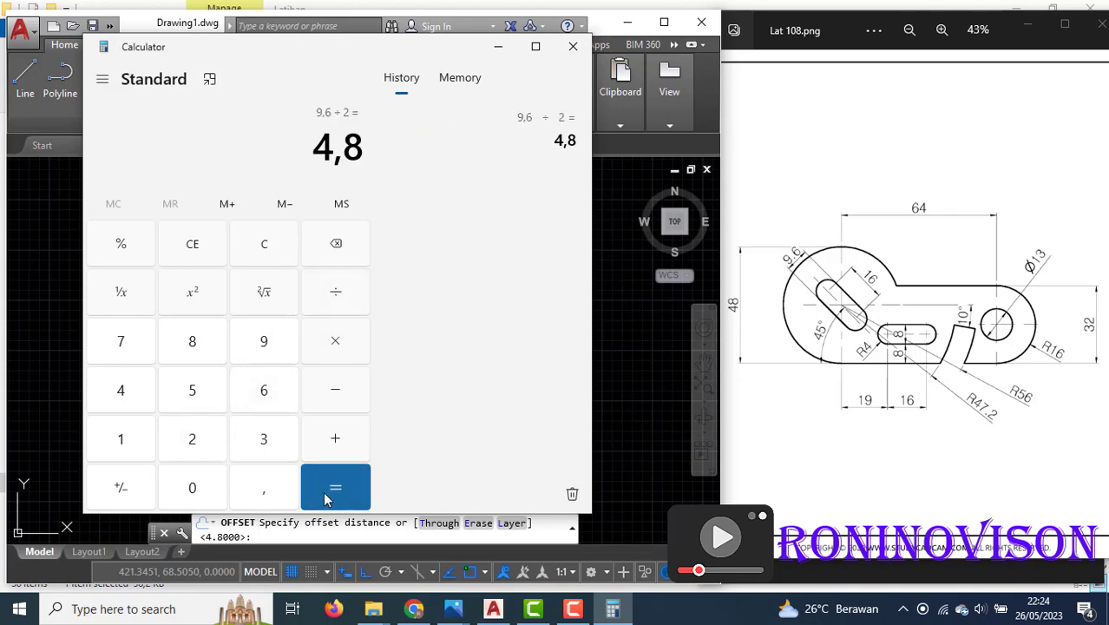
Back in the drawing, offset the 45° line by 4.8 mm to both sides
left_click(619, 374)
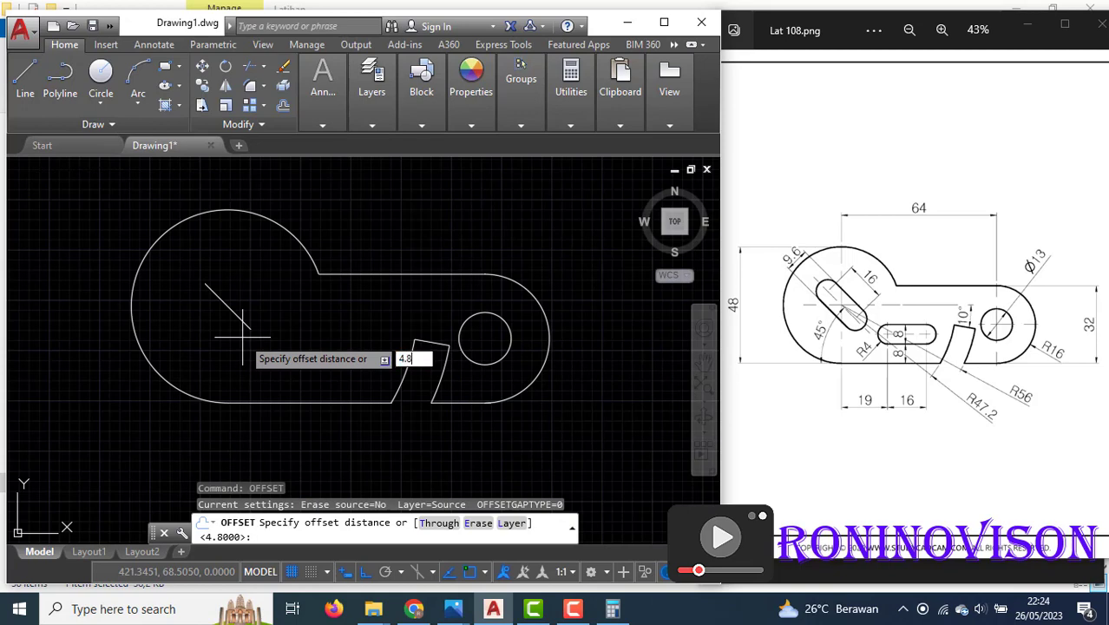
key("Return")
left_click(221, 300)
left_click(263, 289)
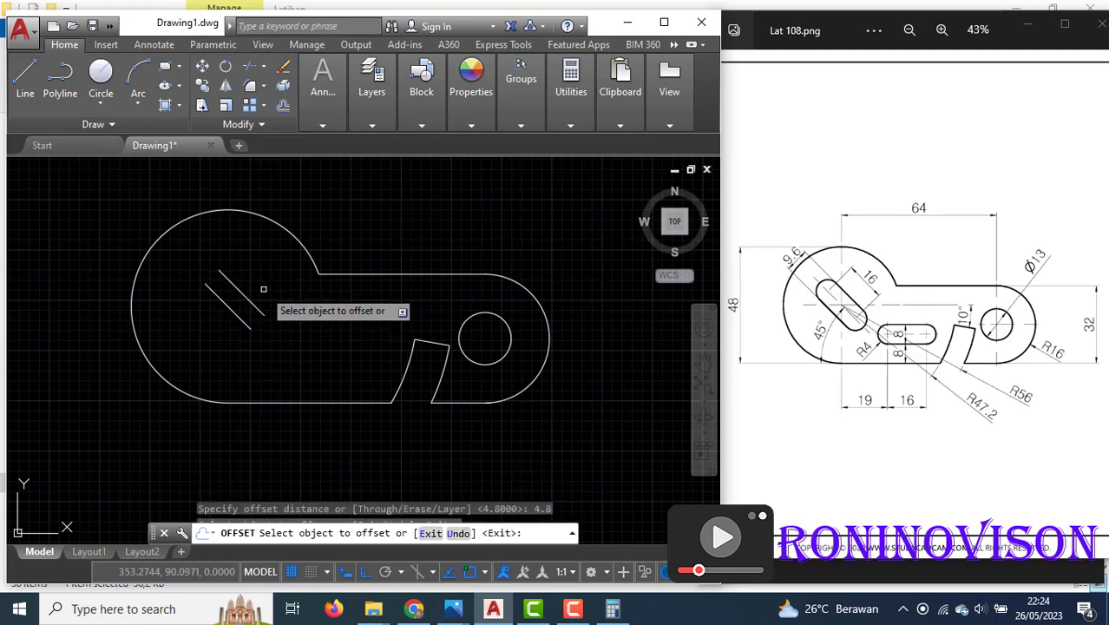
left_click(227, 306)
left_click(209, 349)
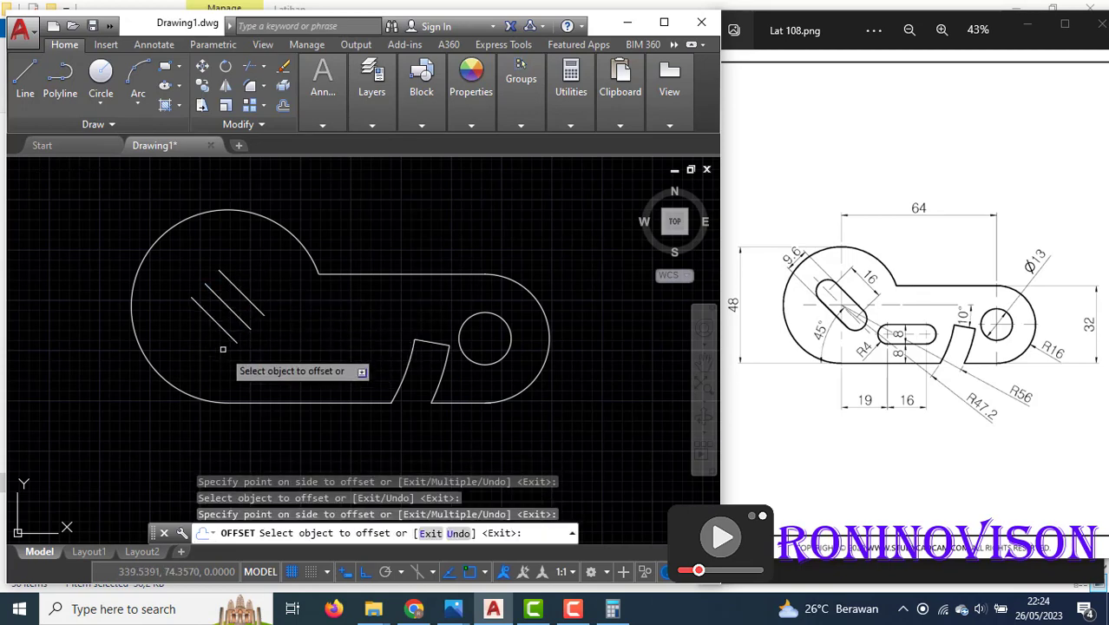
key("Escape")
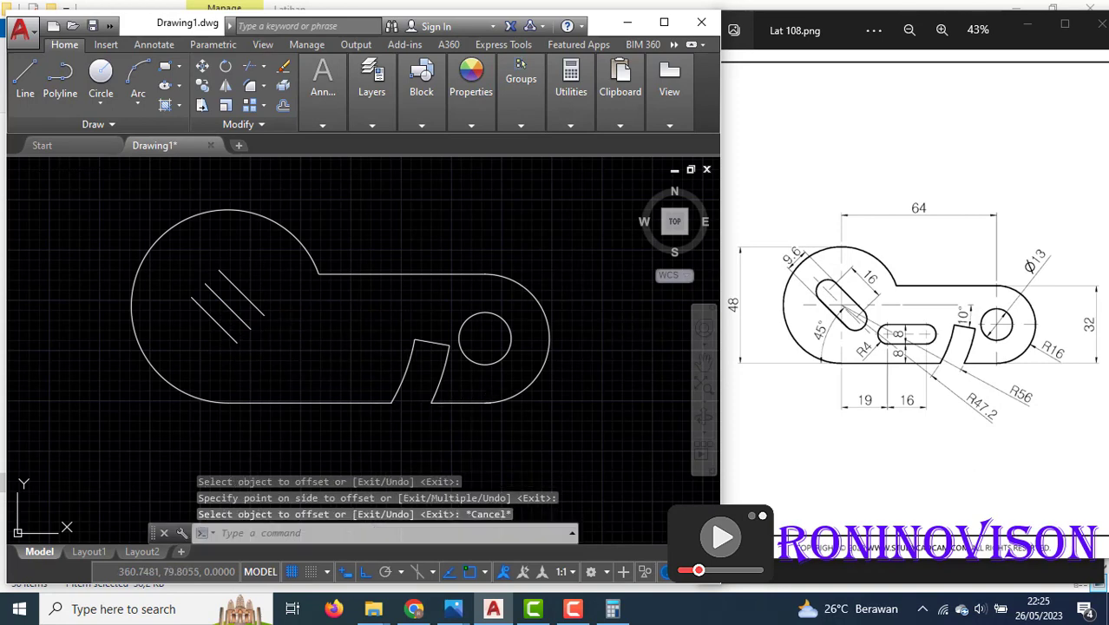
Draw a 4.8 mm radius circle at each end of the 45° centre line, meeting the offset lines
type("c")
key("Return")
left_click(205, 285)
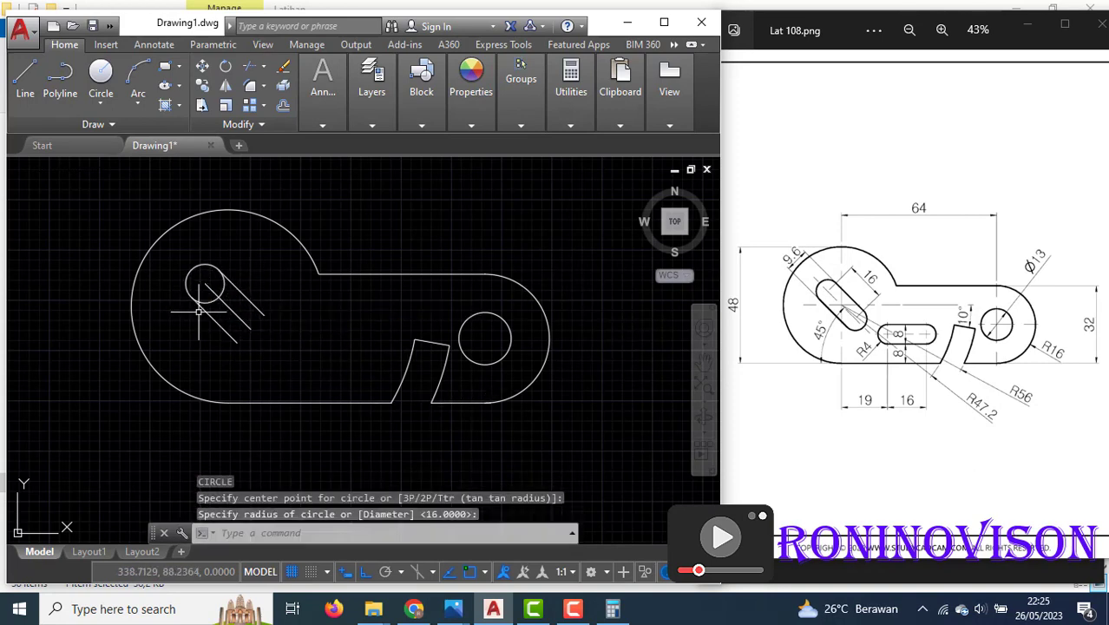
key("Return")
left_click(249, 329)
key("Return")
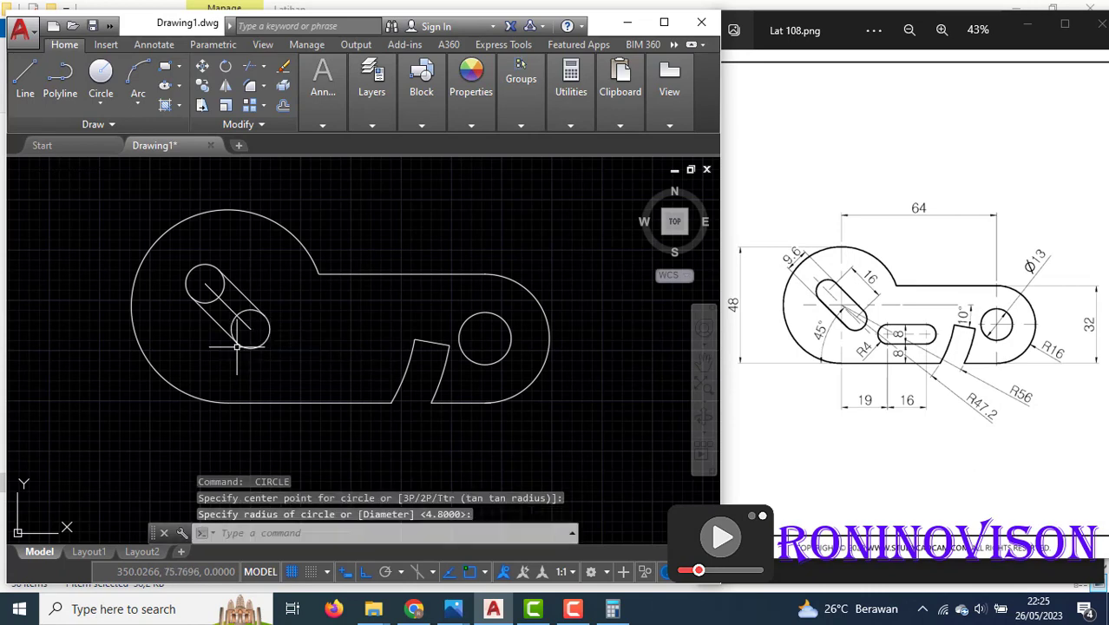
Trim the inner halves of the two 4.8 mm radius circles to form the inclined slot
type("tr")
key("Return")
key("Return")
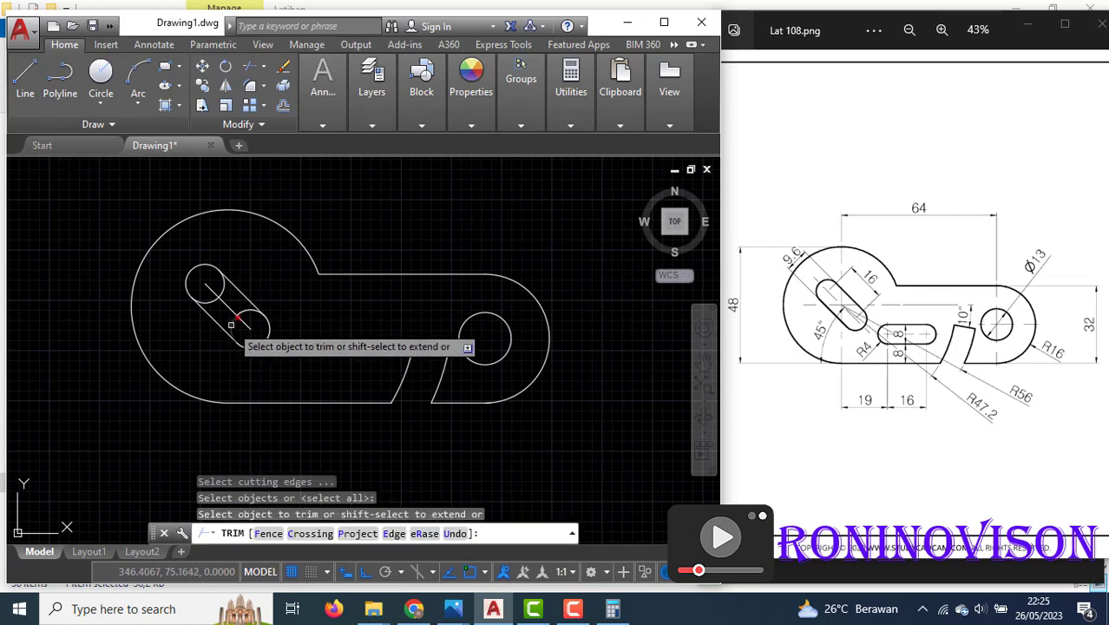
left_click(235, 322)
left_click(221, 299)
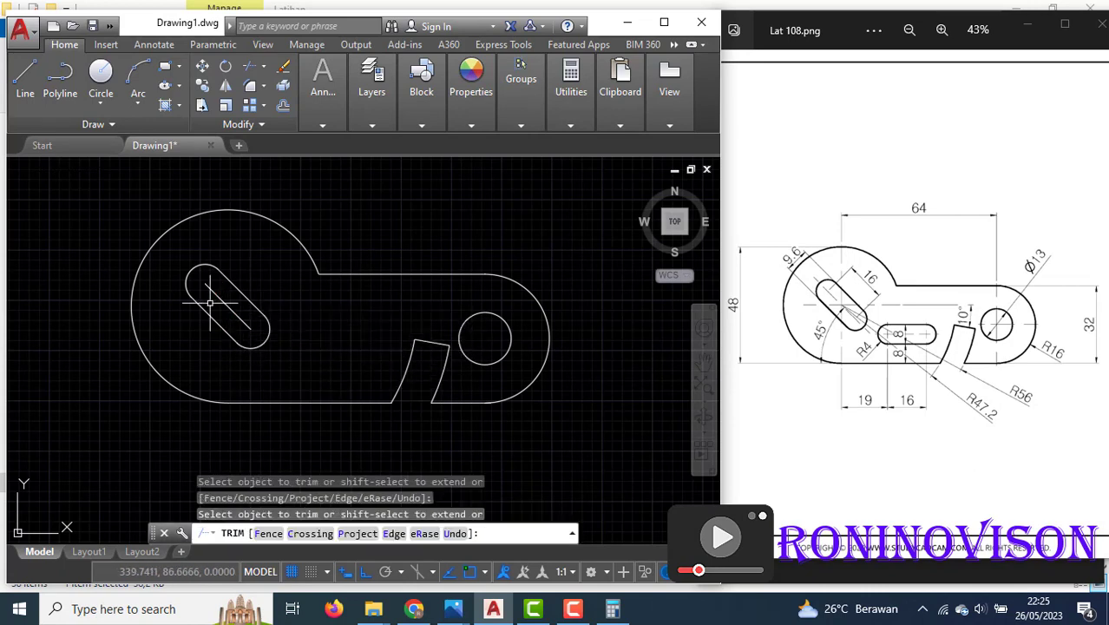
key("Escape")
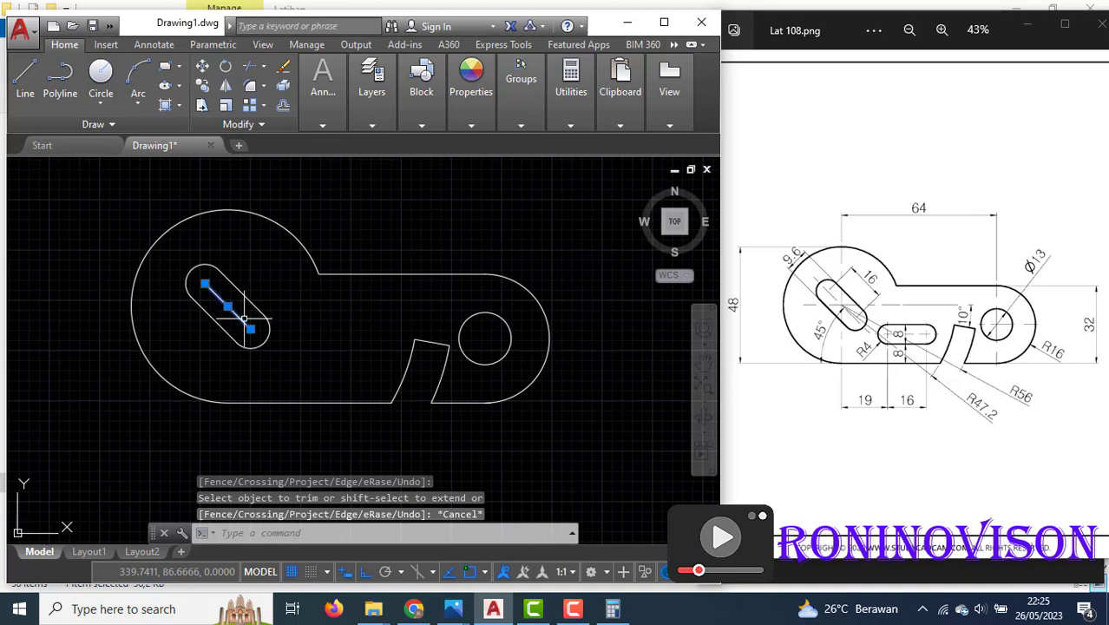
key("Escape")
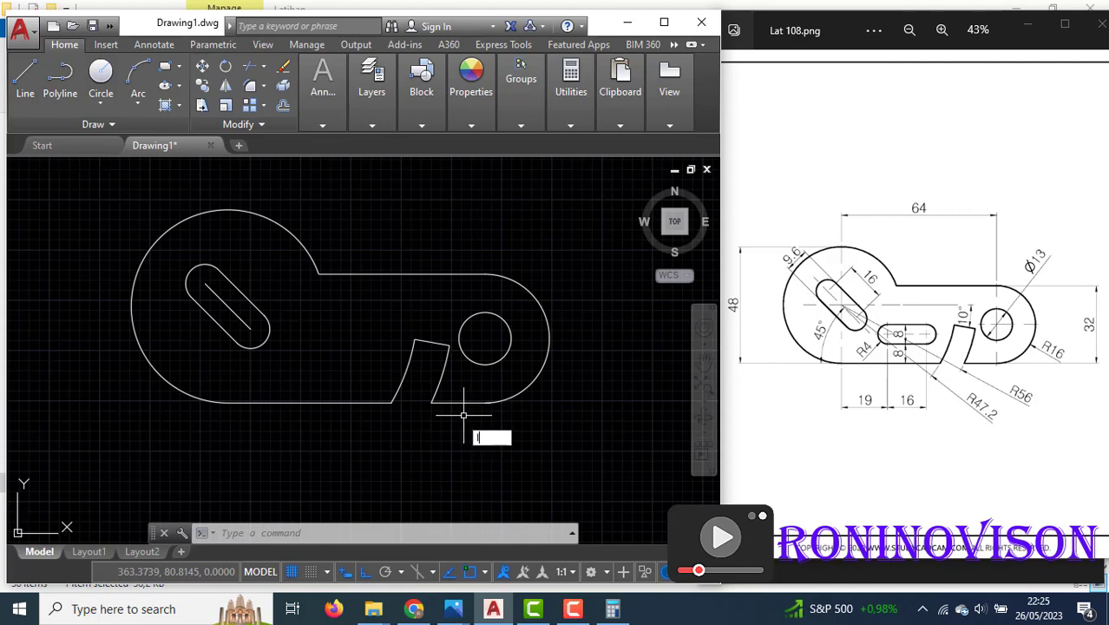
From the large arc's lowest point, draw connected construction lines 12 mm up, 19 mm right and 16 mm right
key("Return")
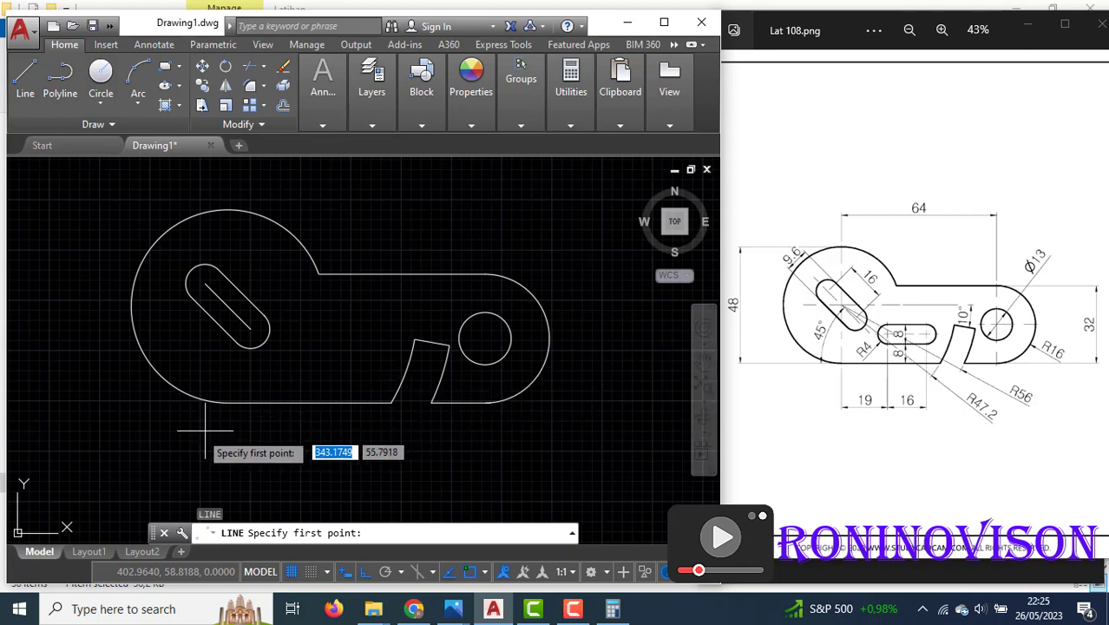
left_click(228, 401)
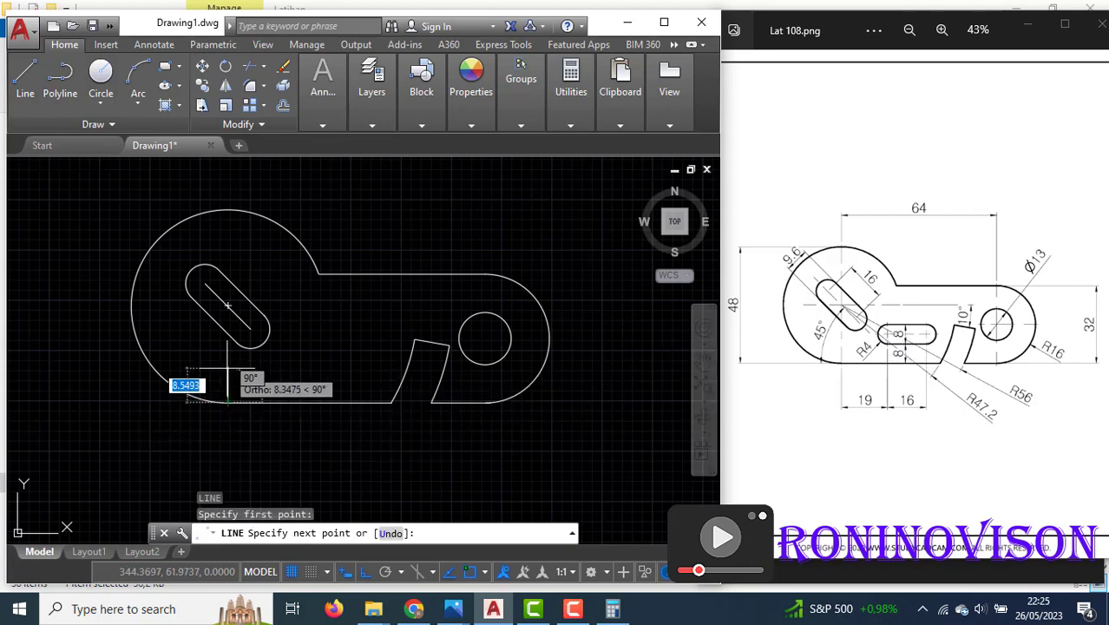
type("12")
key("Return")
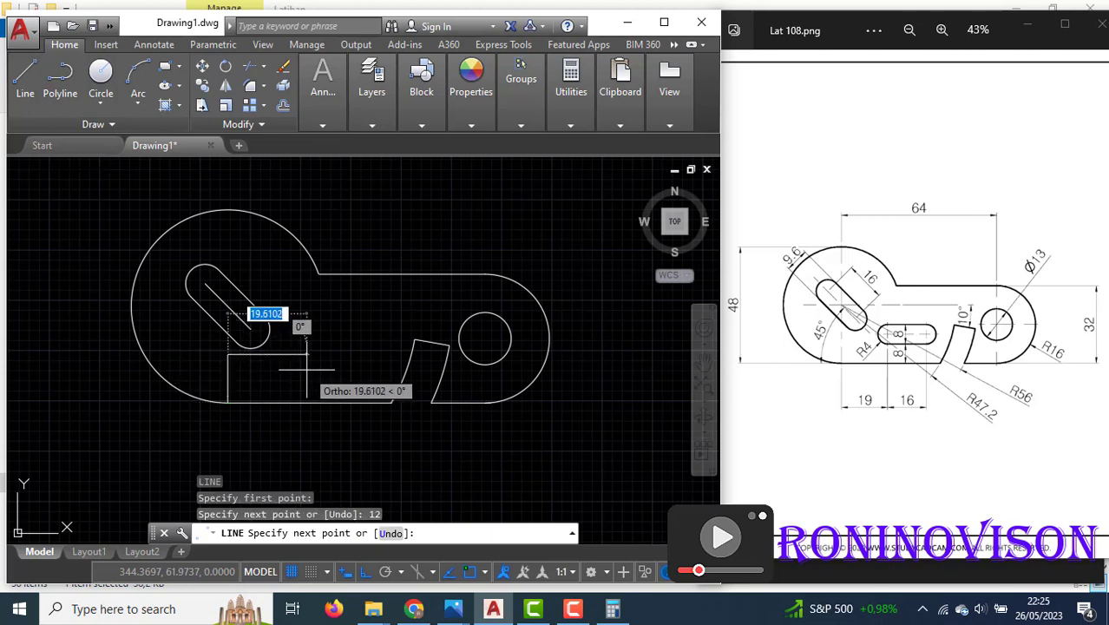
type("19")
key("Return")
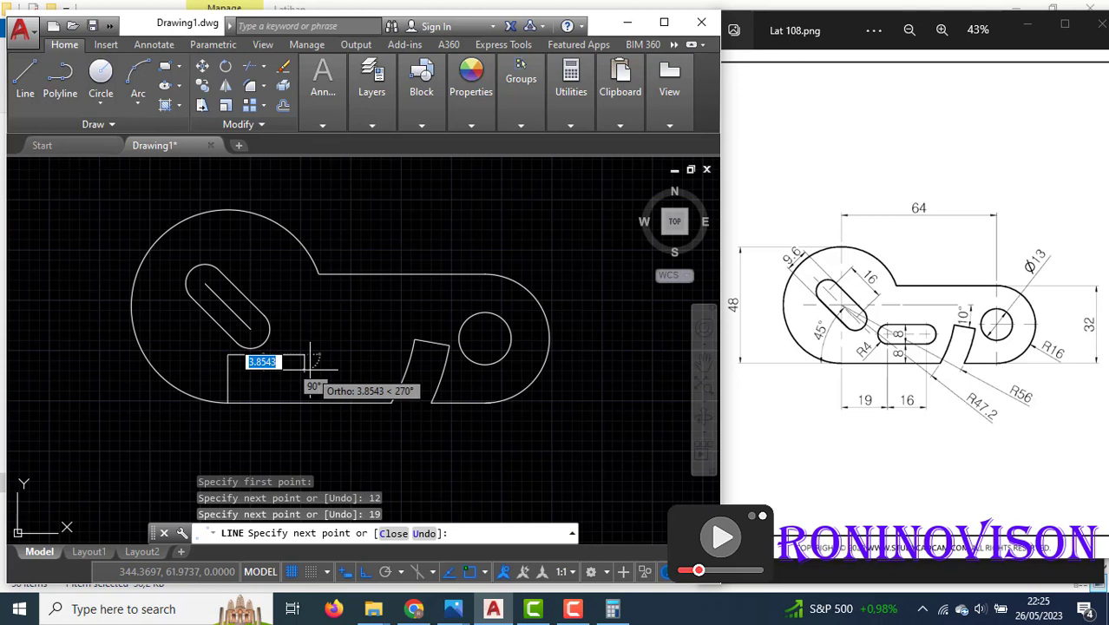
type("1")
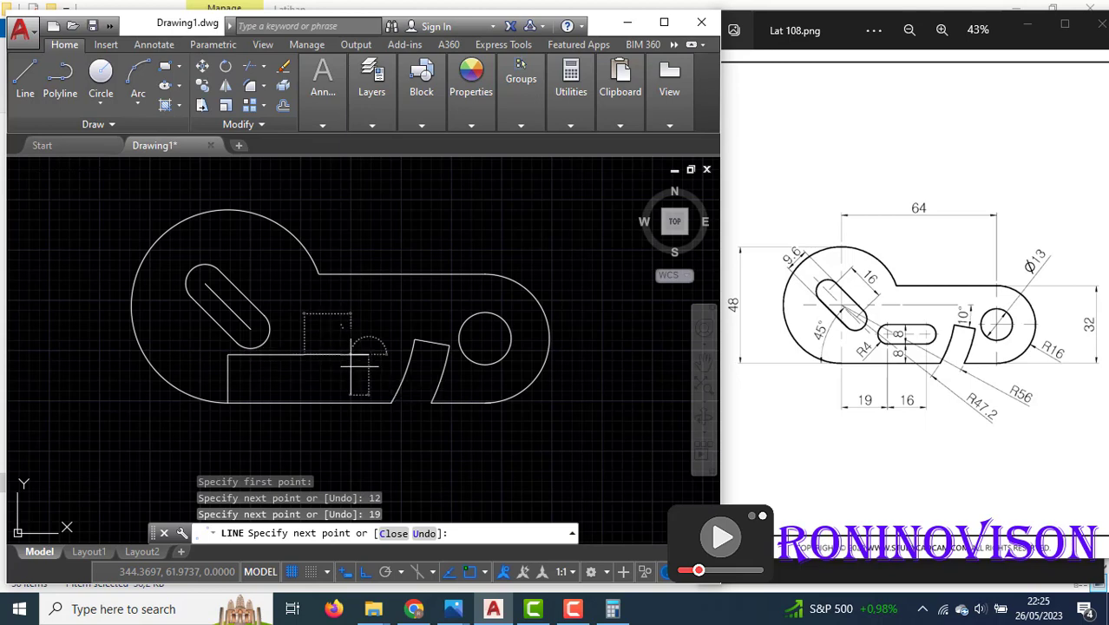
key("Return")
key("Return")
Draw a 4 mm radius circle at each end of the 16 mm horizontal line
type("c")
key("Return")
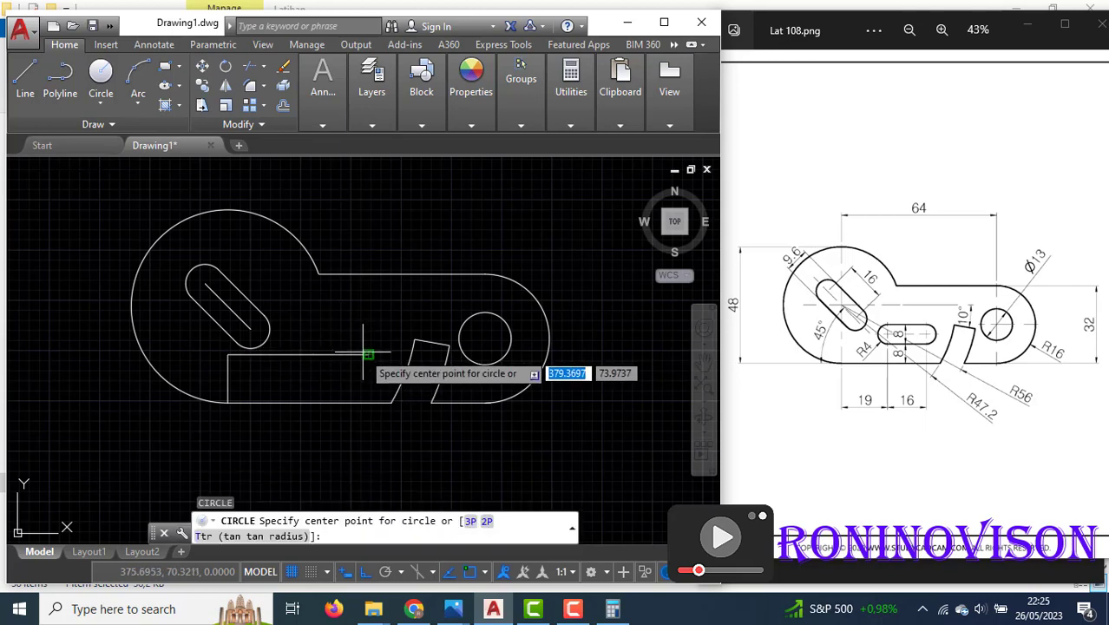
left_click(366, 354)
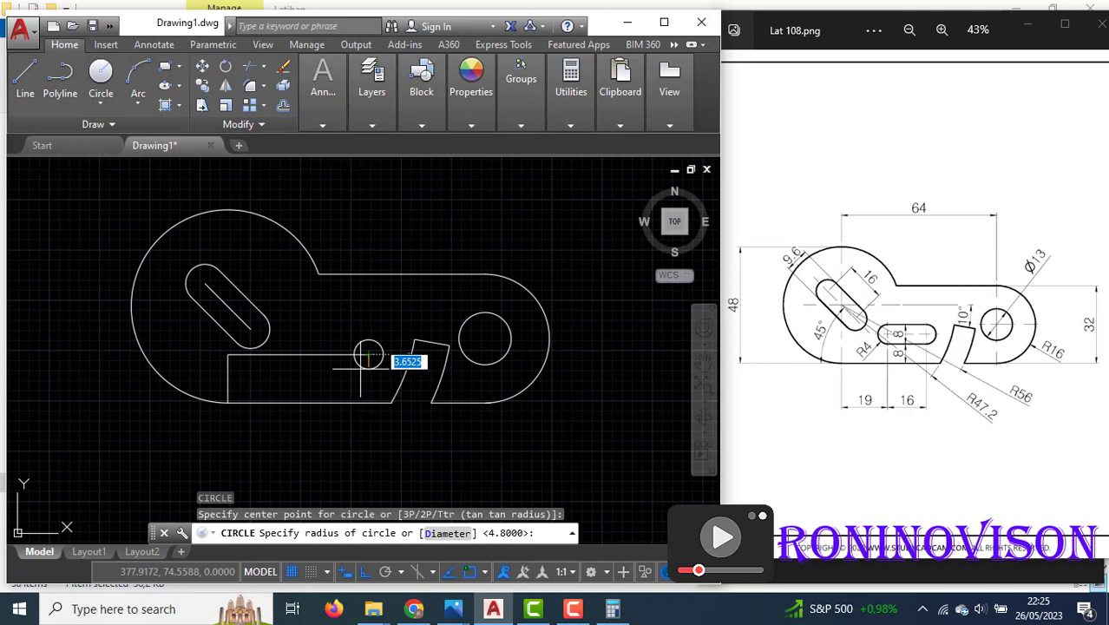
type("4")
key("Return")
key("Return")
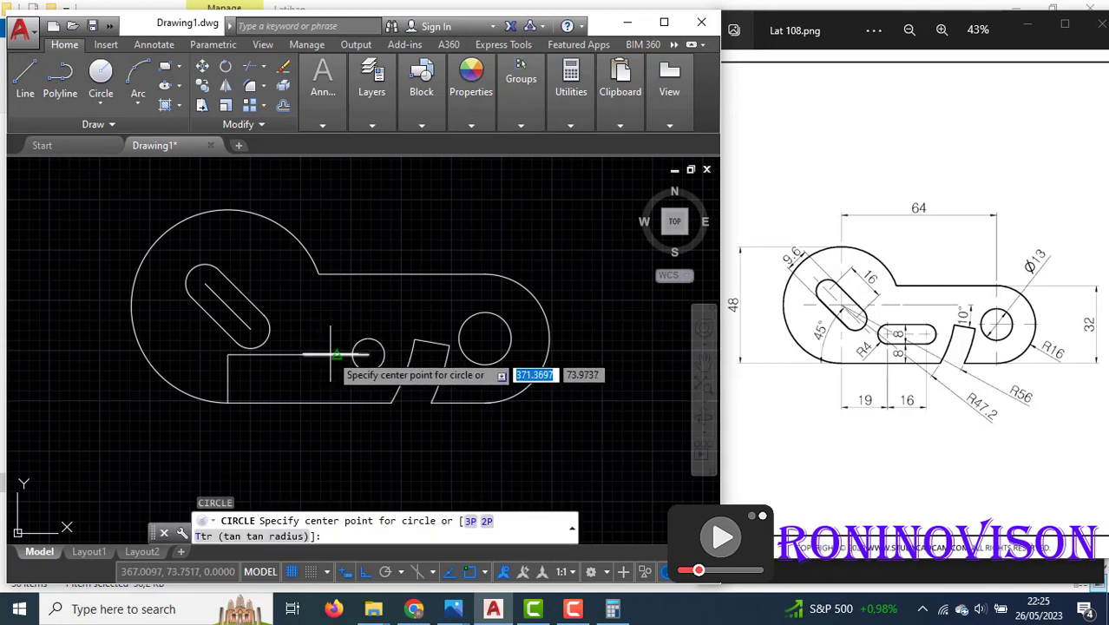
left_click(304, 355)
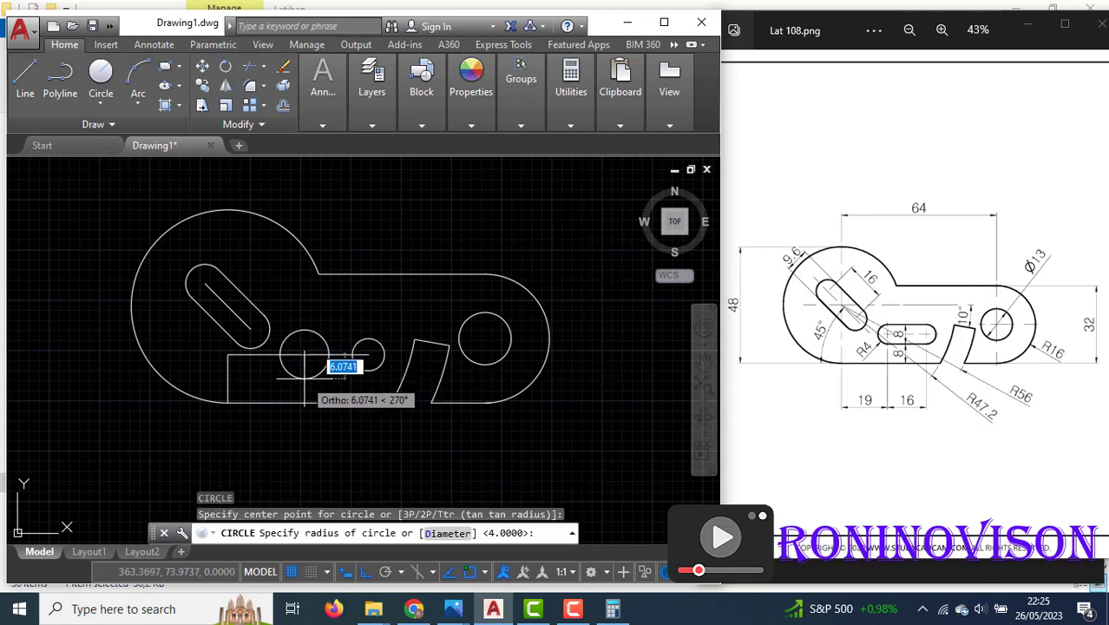
key("Return")
Join the two 4 mm radius circles with horizontal lines across their tops and bottoms
key("l")
key("Return")
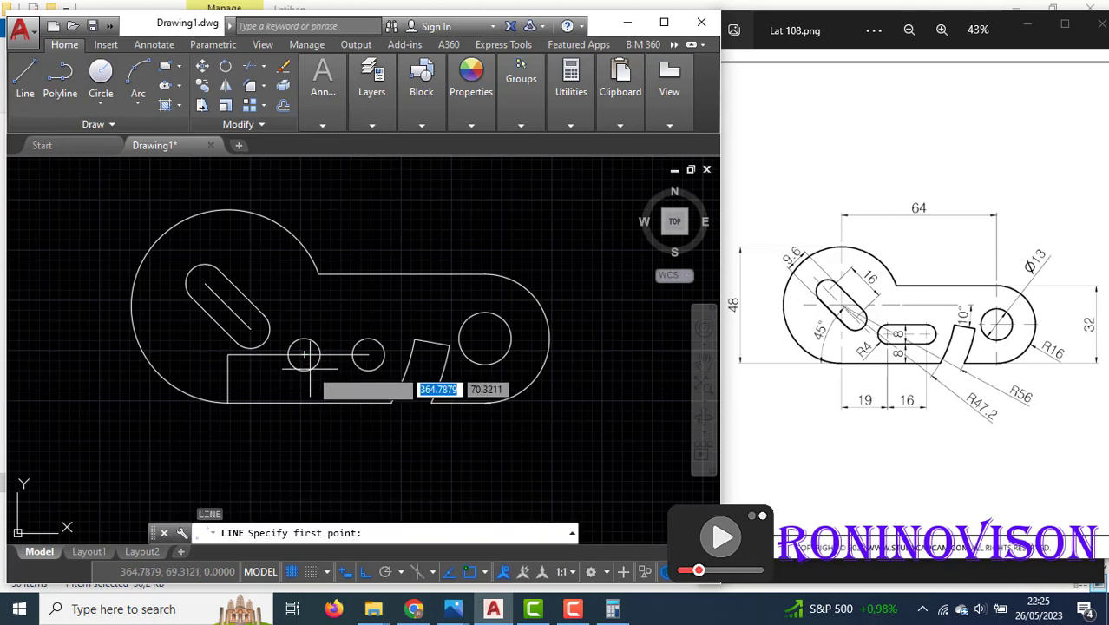
left_click(304, 339)
left_click(368, 339)
key("Return")
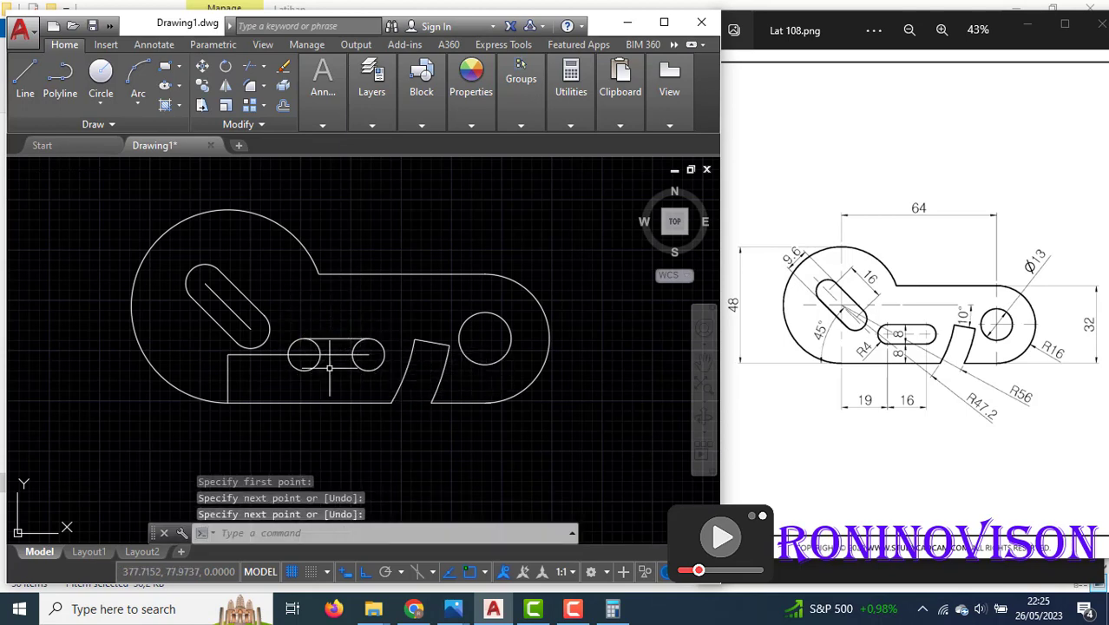
key("Return")
left_click(304, 370)
left_click(368, 354)
key("Return")
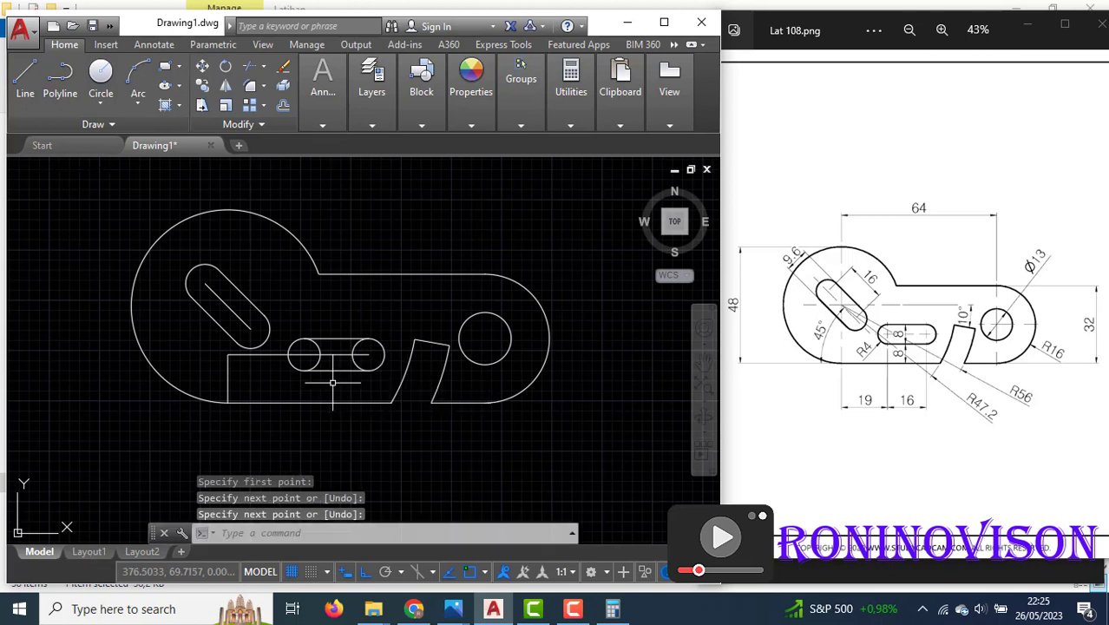
Trim the inner halves of the two 4 mm radius circles to form the horizontal slot
type("tr")
key("Return")
key("Return")
left_click(320, 356)
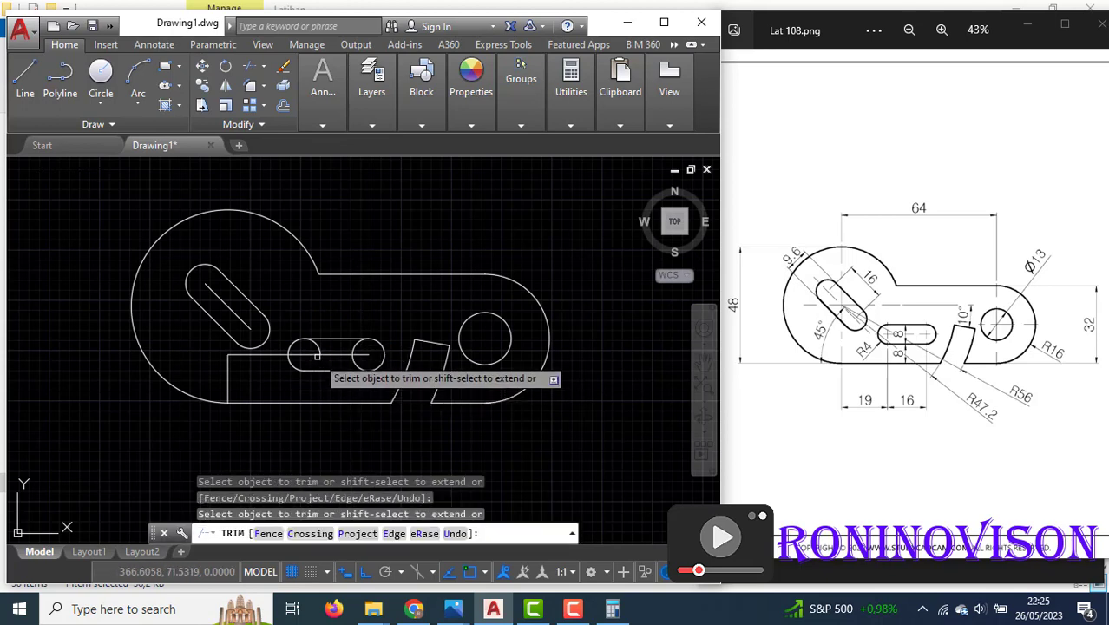
left_click(352, 347)
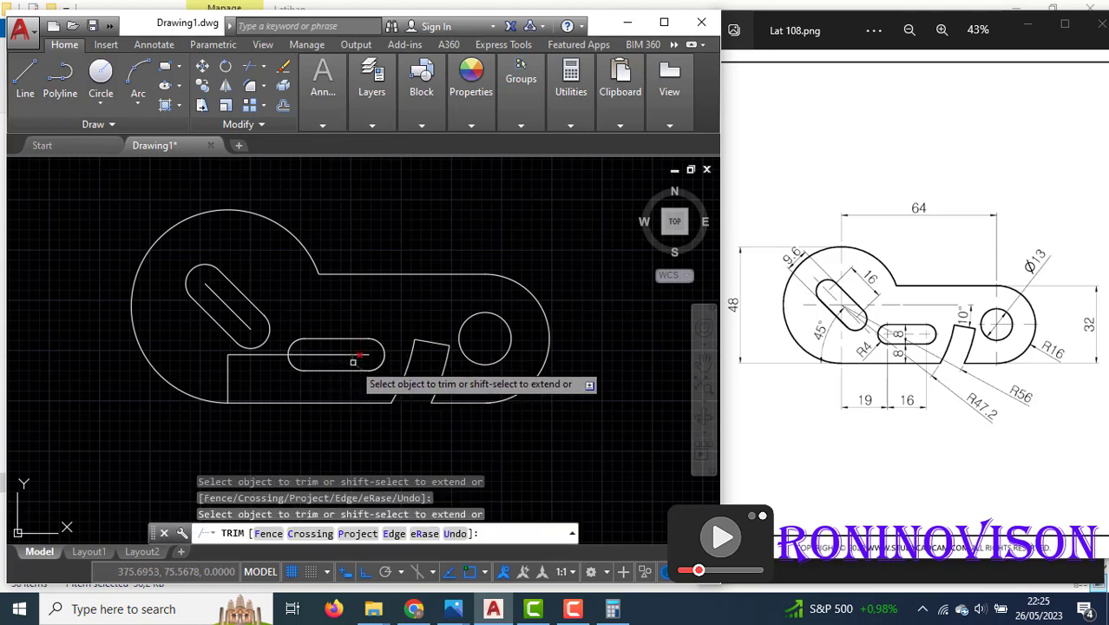
key("Escape")
Erase the vertical and two horizontal construction lines used to locate the horizontal slot
left_click(269, 372)
left_click(221, 368)
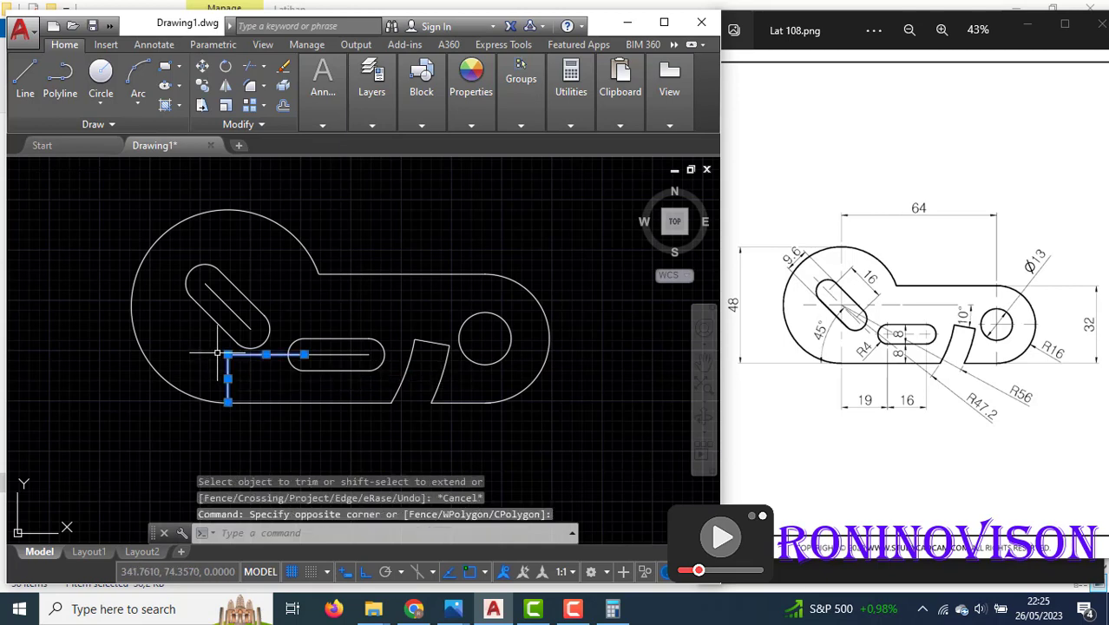
type("e")
key("Return")
left_click(342, 360)
left_click(336, 352)
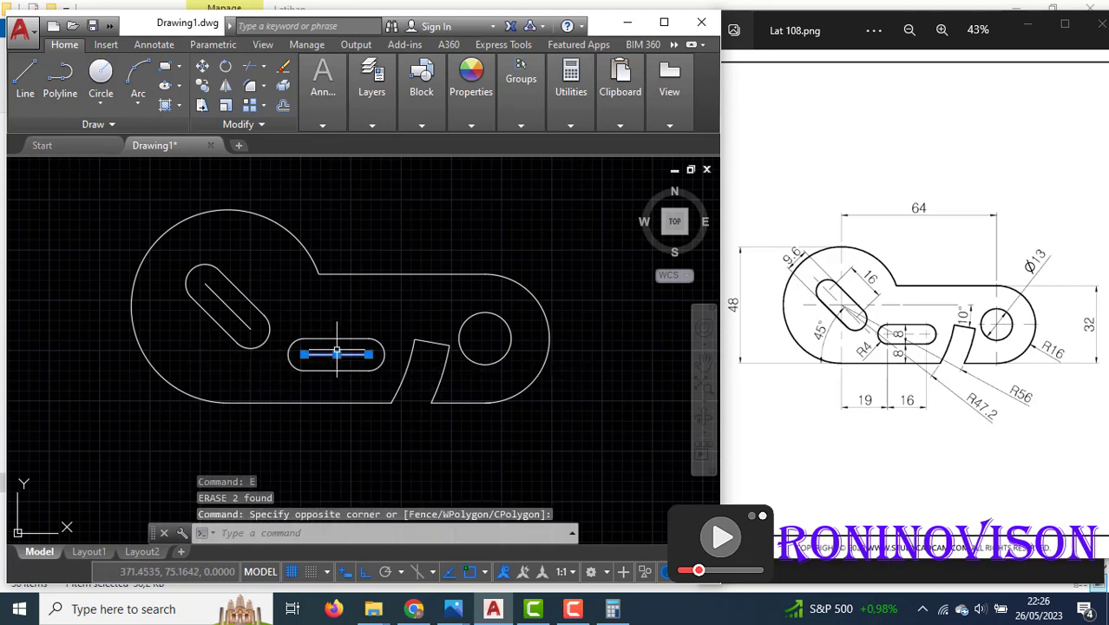
key("Return")
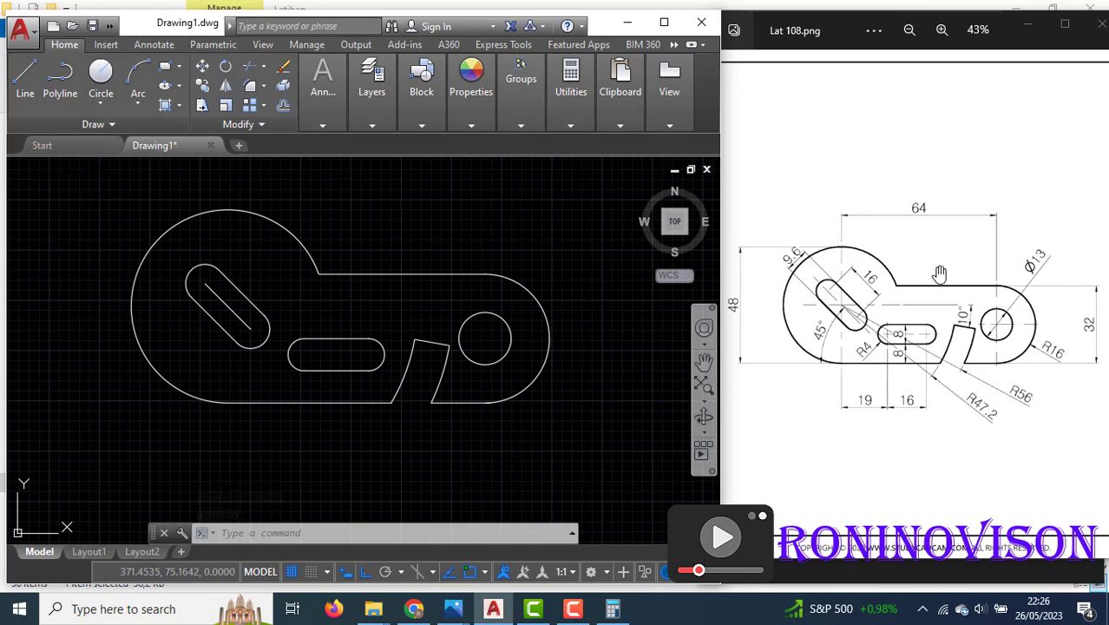
Add a linear dimension above the plate for the horizontal distance between the large arc's center and the hole's center
left_click(320, 127)
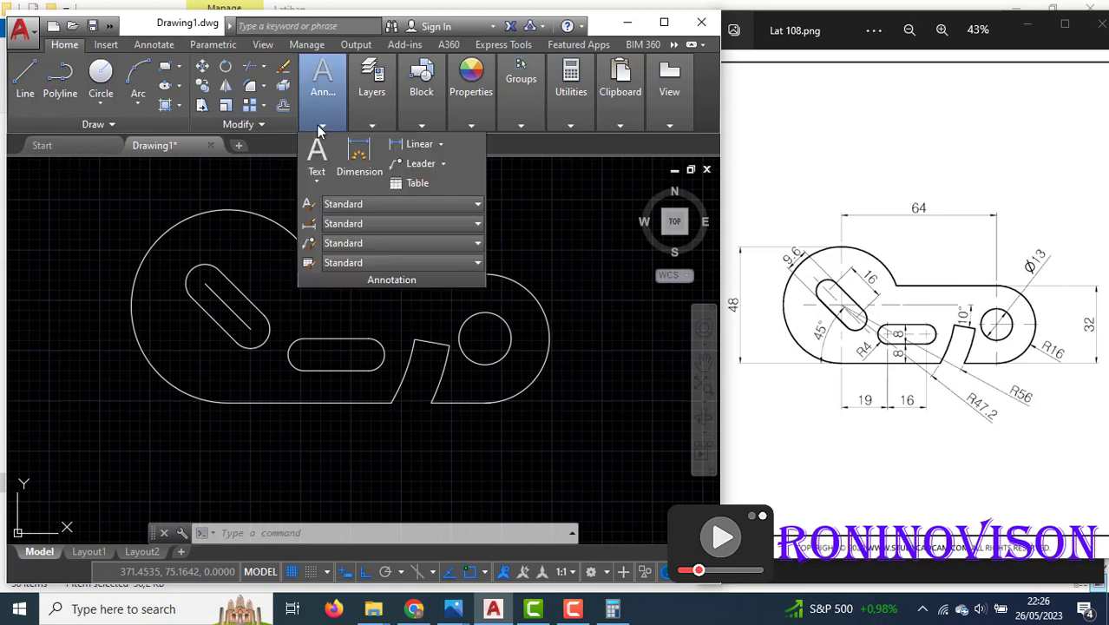
left_click(419, 146)
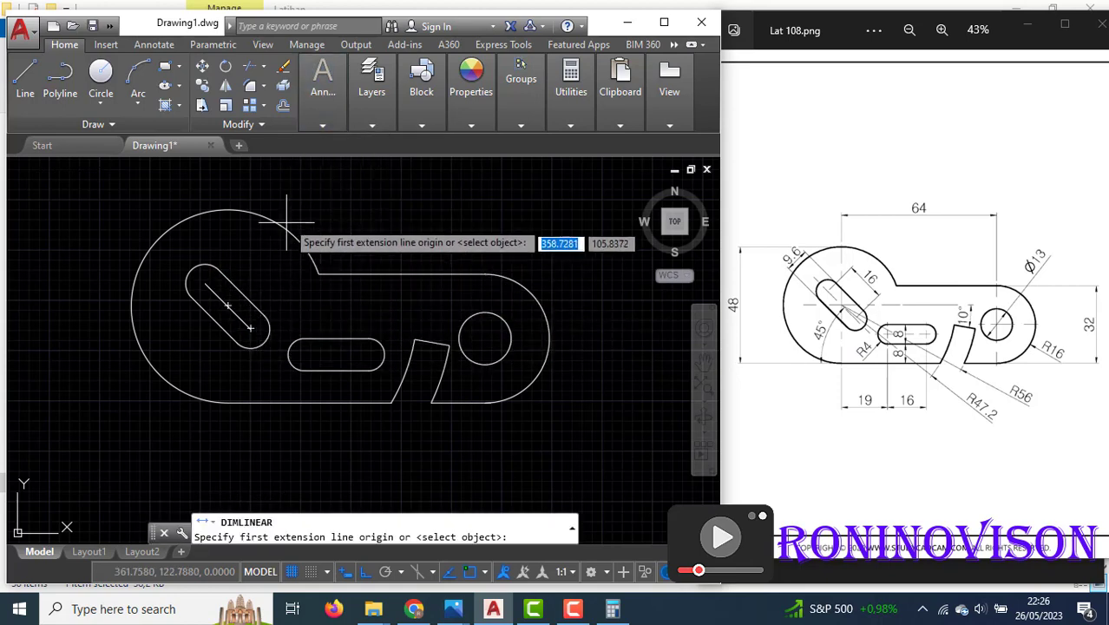
left_click(226, 306)
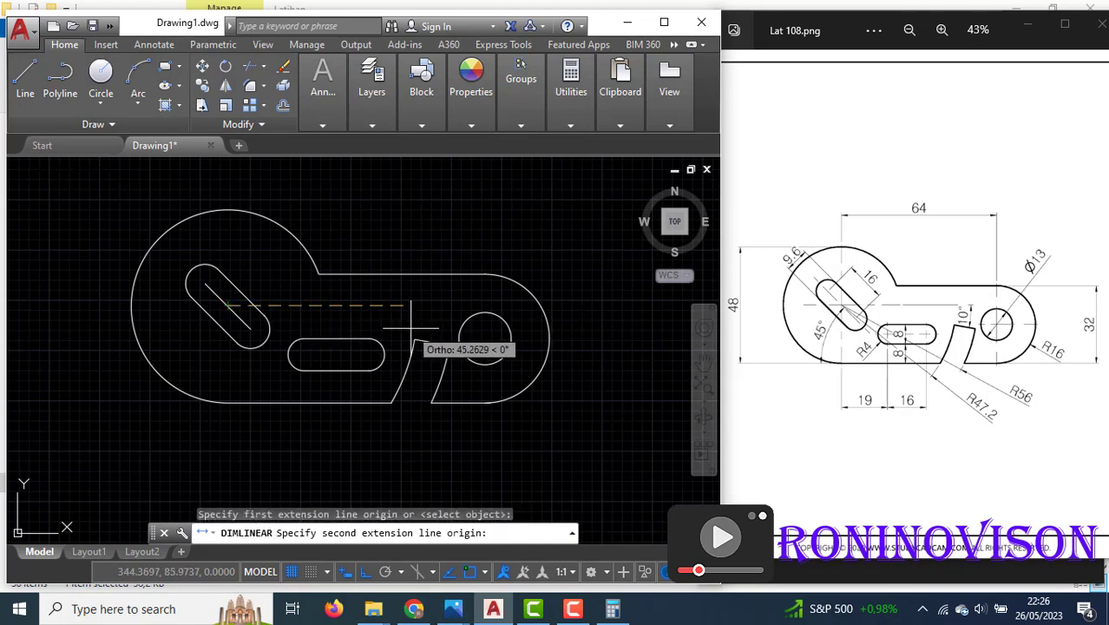
left_click(485, 338)
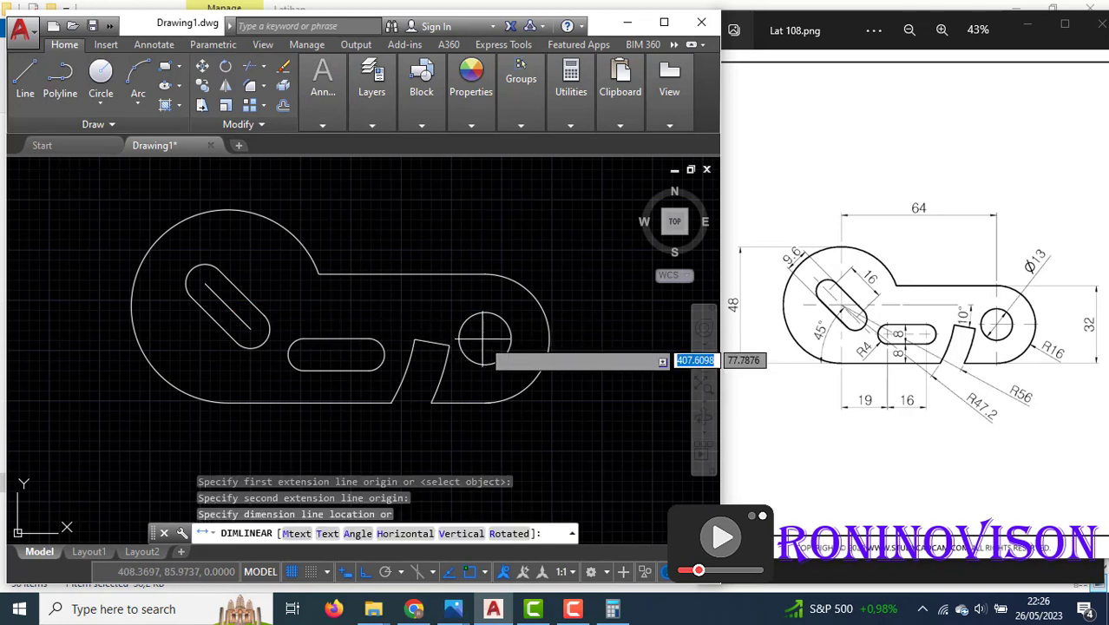
left_click(381, 196)
Dimension the plate's overall height from the large arc's top to its bottom, placed outside the plate's left end
key("Return")
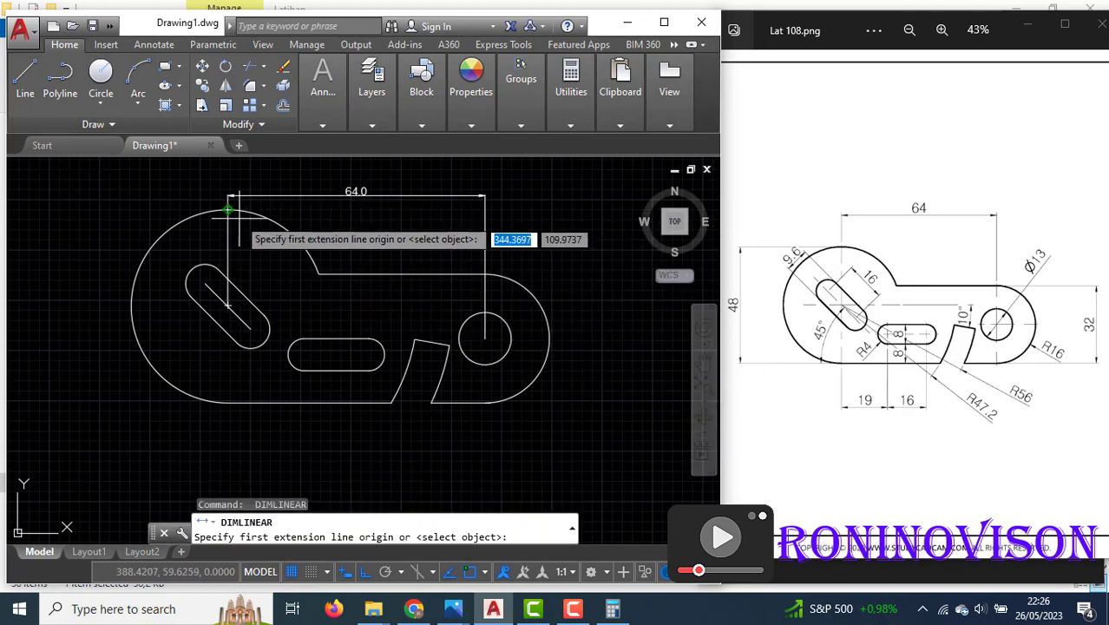
left_click(227, 210)
left_click(227, 402)
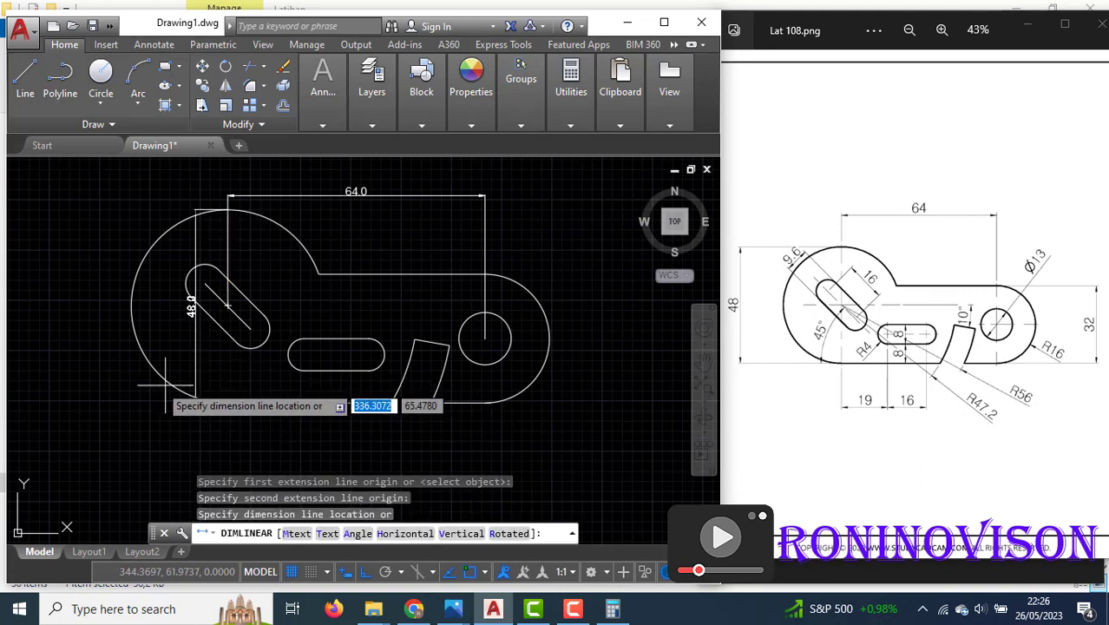
left_click(96, 368)
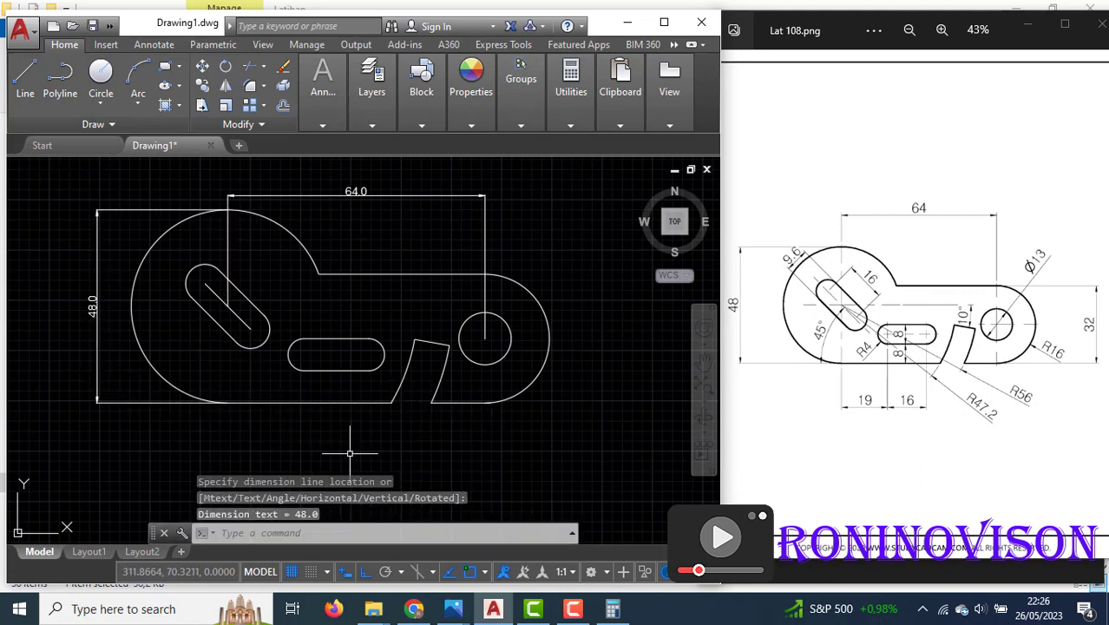
Below the plate, dimension the horizontal distance from the large arc's center to the horizontal slot's left center, and the slot's center-to-center distance in line
key("Return")
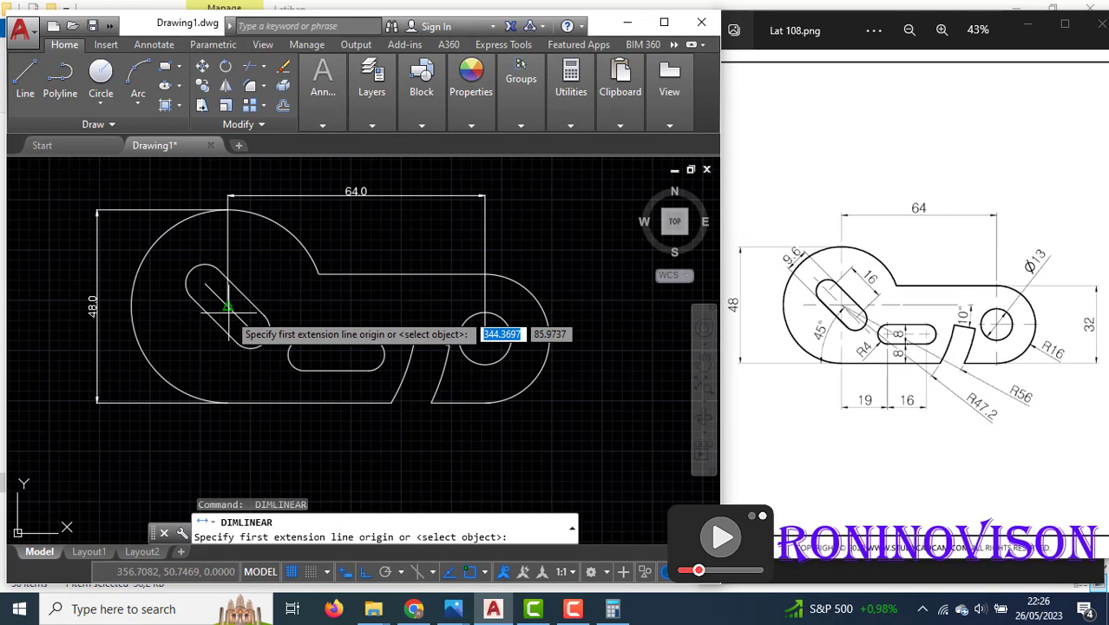
left_click(227, 308)
left_click(304, 356)
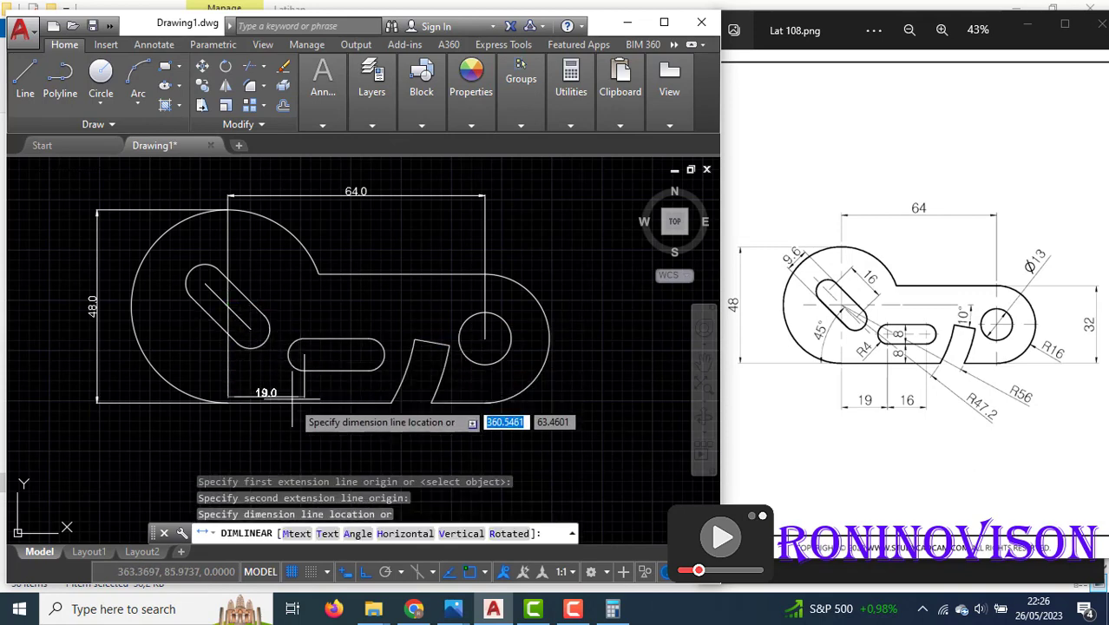
left_click(285, 439)
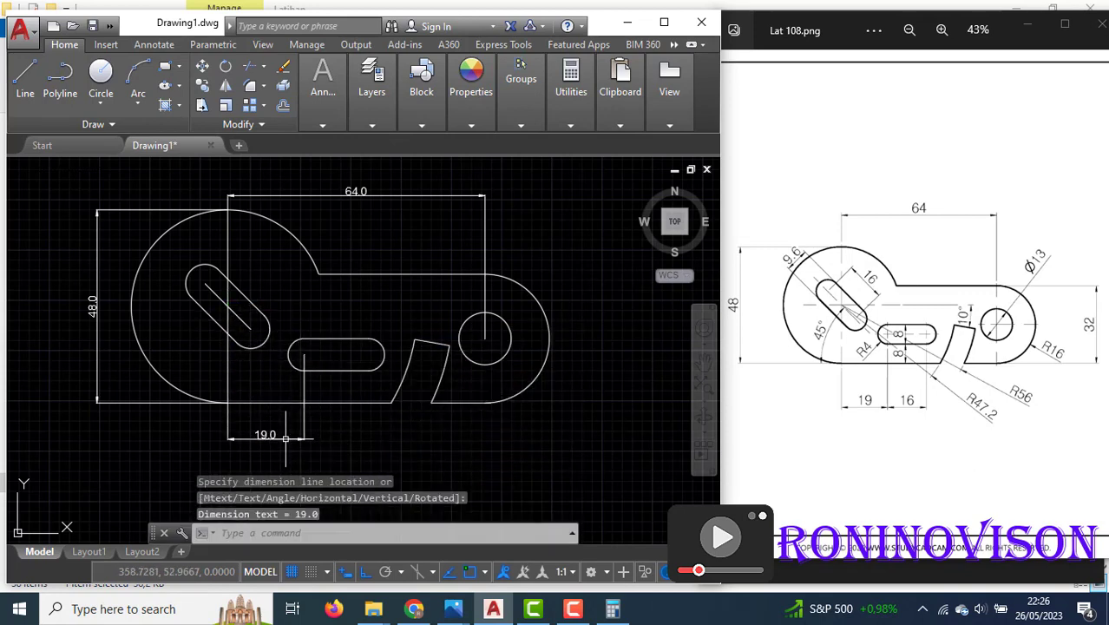
key("Return")
left_click(304, 354)
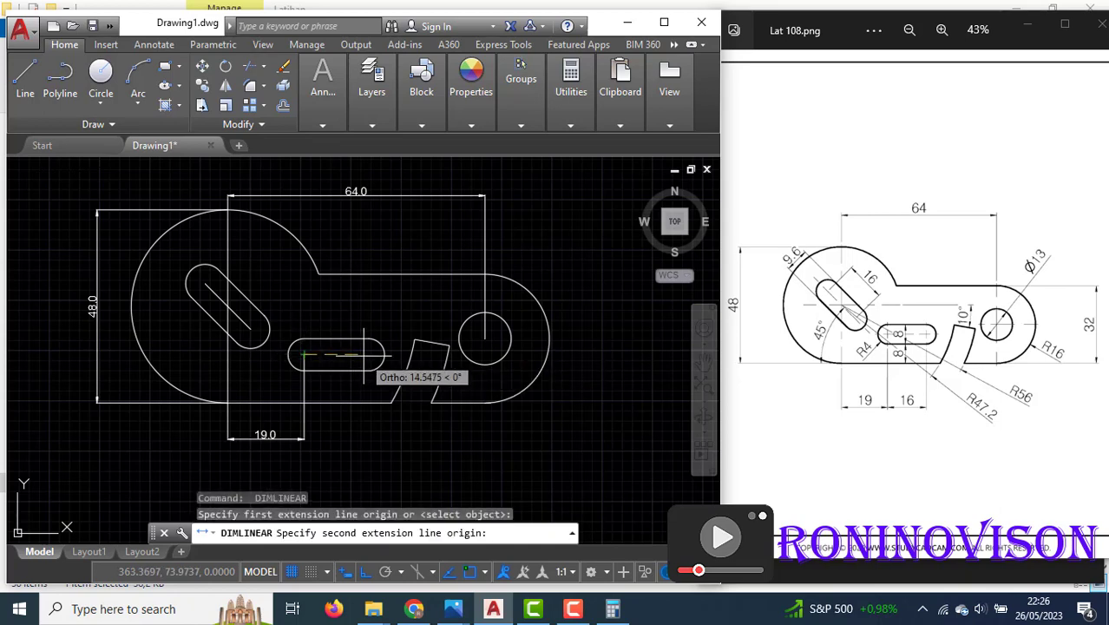
left_click(368, 355)
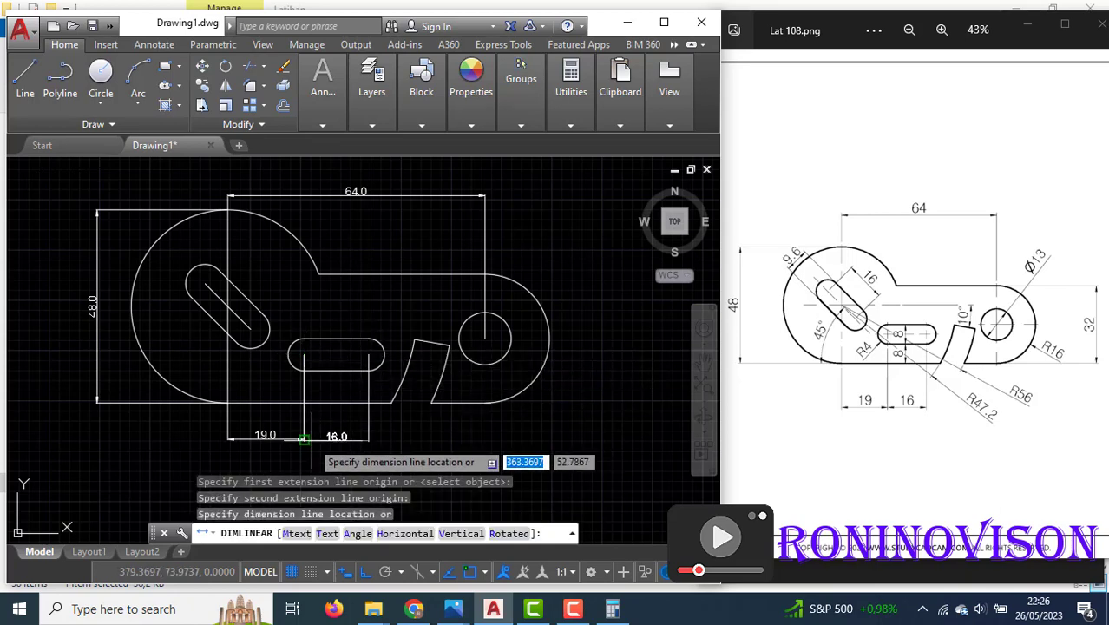
left_click(308, 439)
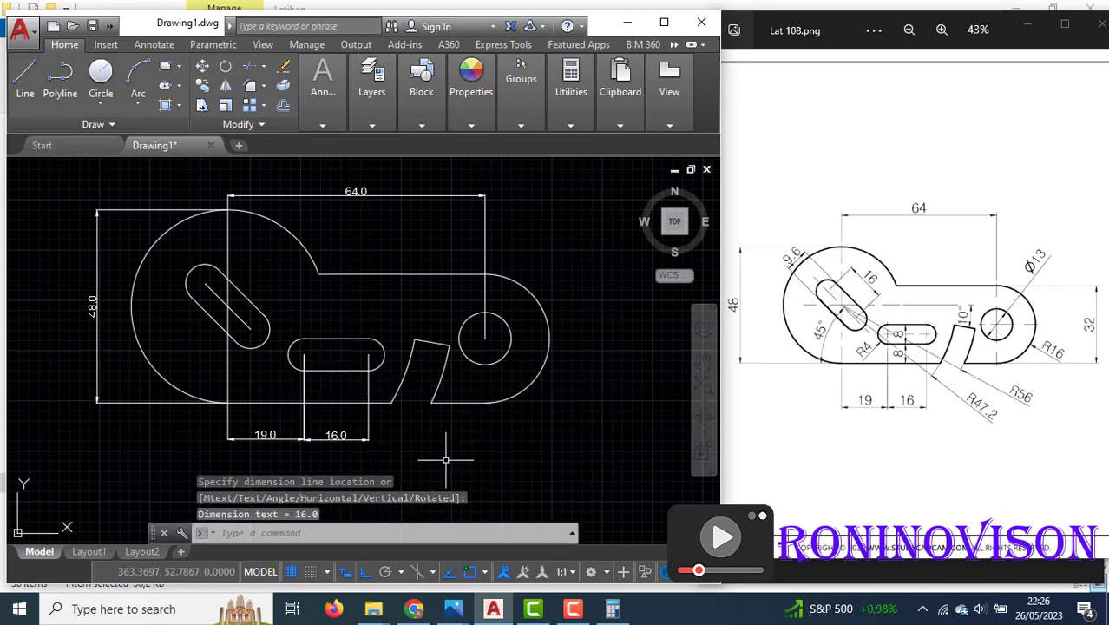
Dimension the height of the plate's right end between the small end arc's top and bottom, placed outside the arc
key("Return")
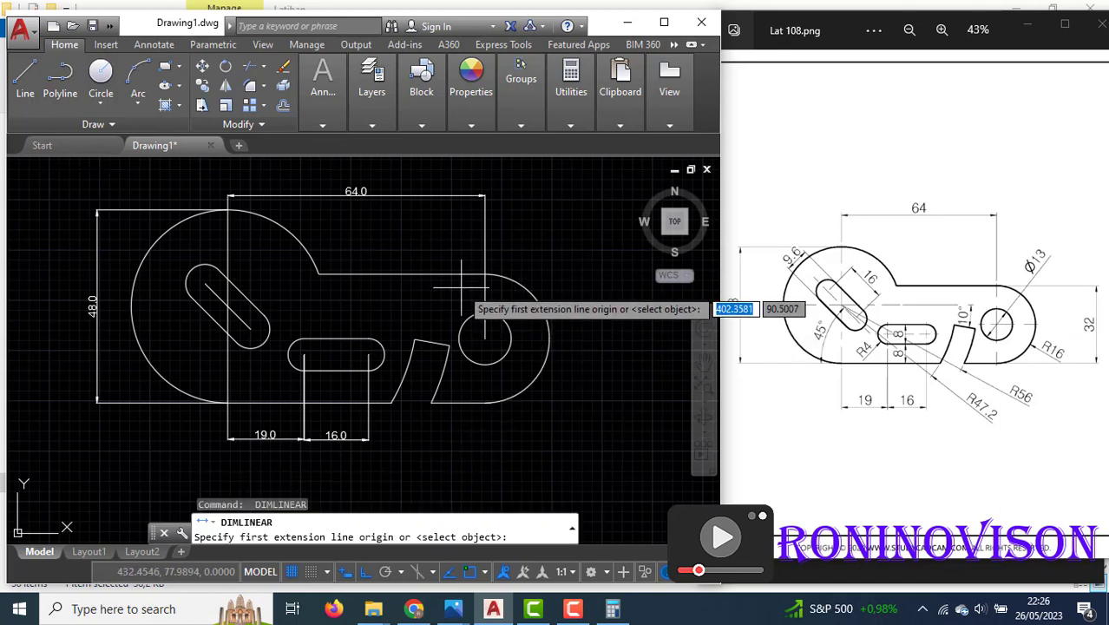
left_click(485, 274)
left_click(485, 402)
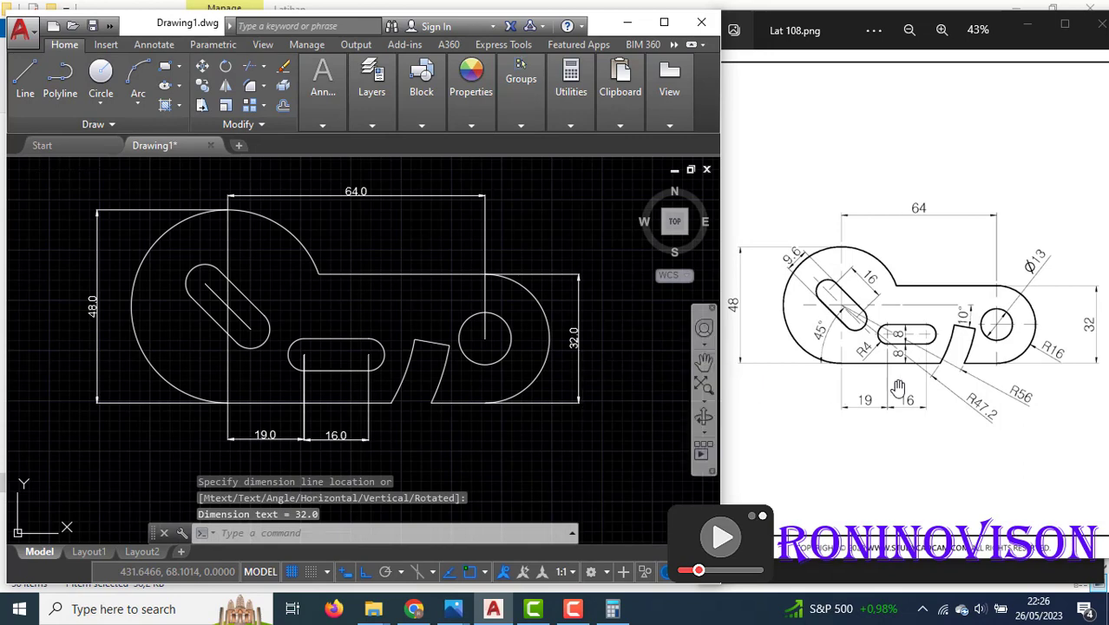
Dimension the vertical distance from the plate's bottom edge to the horizontal slot's lower edge
key("Return")
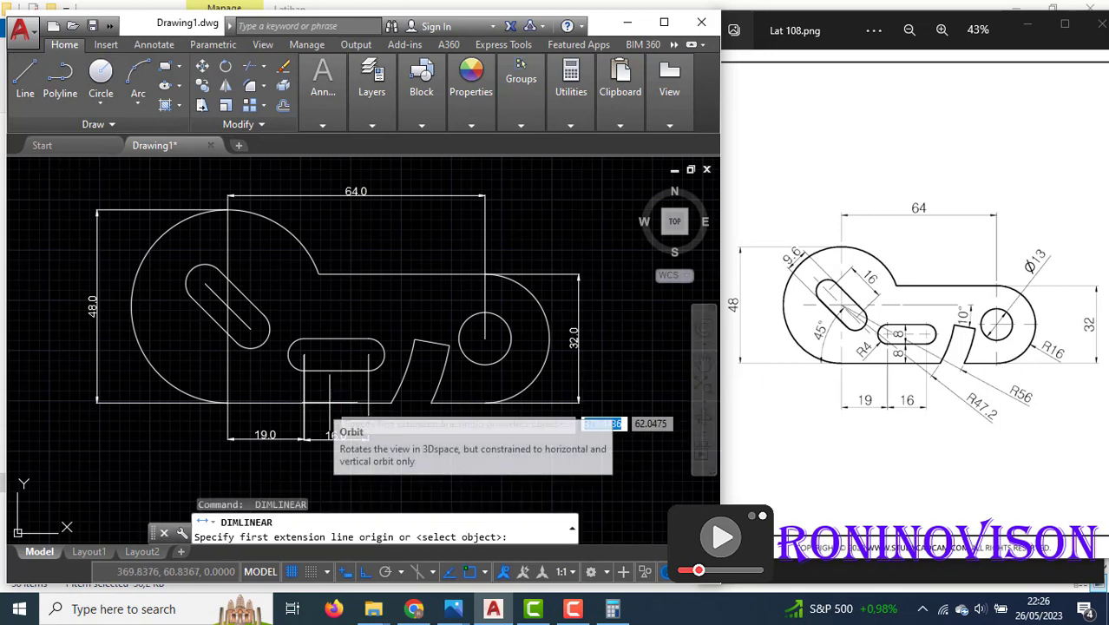
left_click(309, 402)
left_click(312, 370)
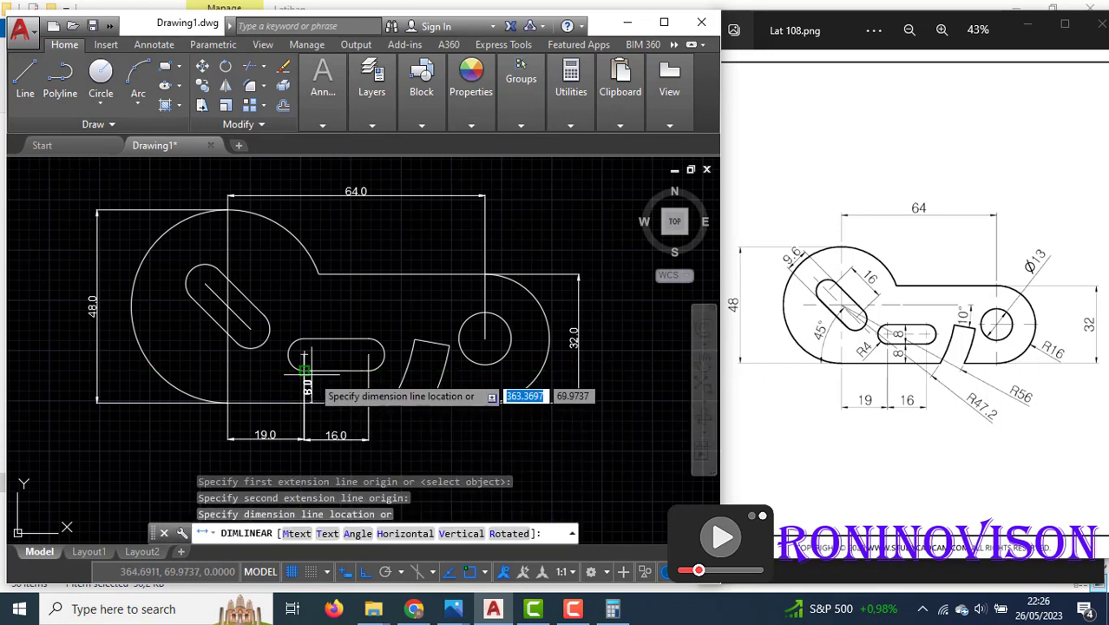
scroll(333, 382, "up", 2)
left_click(337, 381)
Dimension the horizontal slot's height inside the slot, aligned above the slot-to-edge dimension
key("Return")
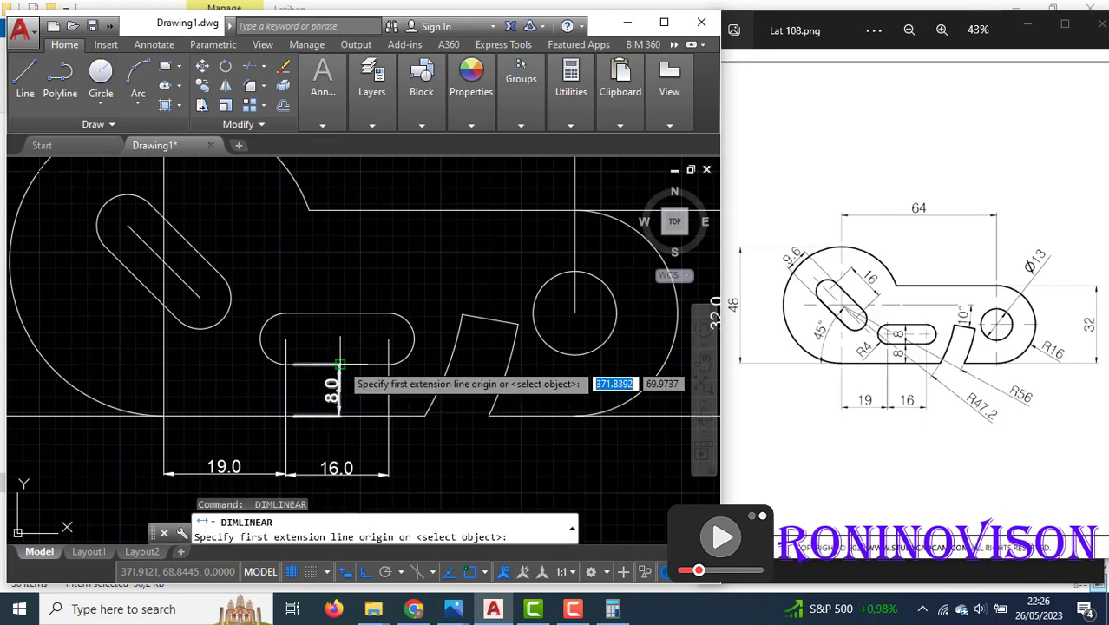
left_click(338, 365)
left_click(339, 316)
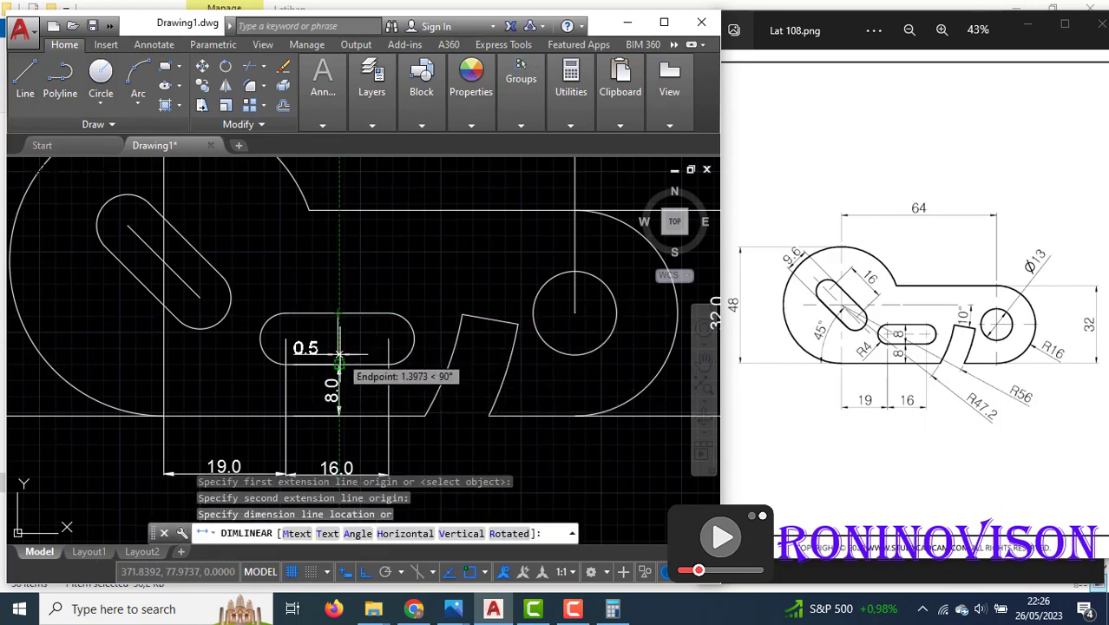
scroll(339, 314, "up", 3)
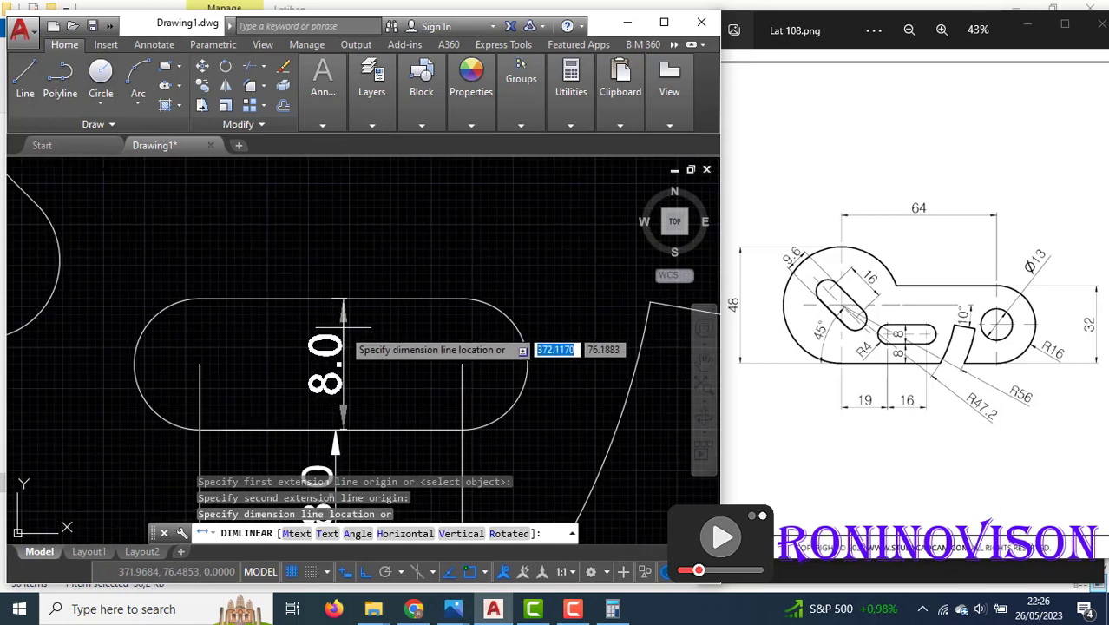
left_click(334, 330)
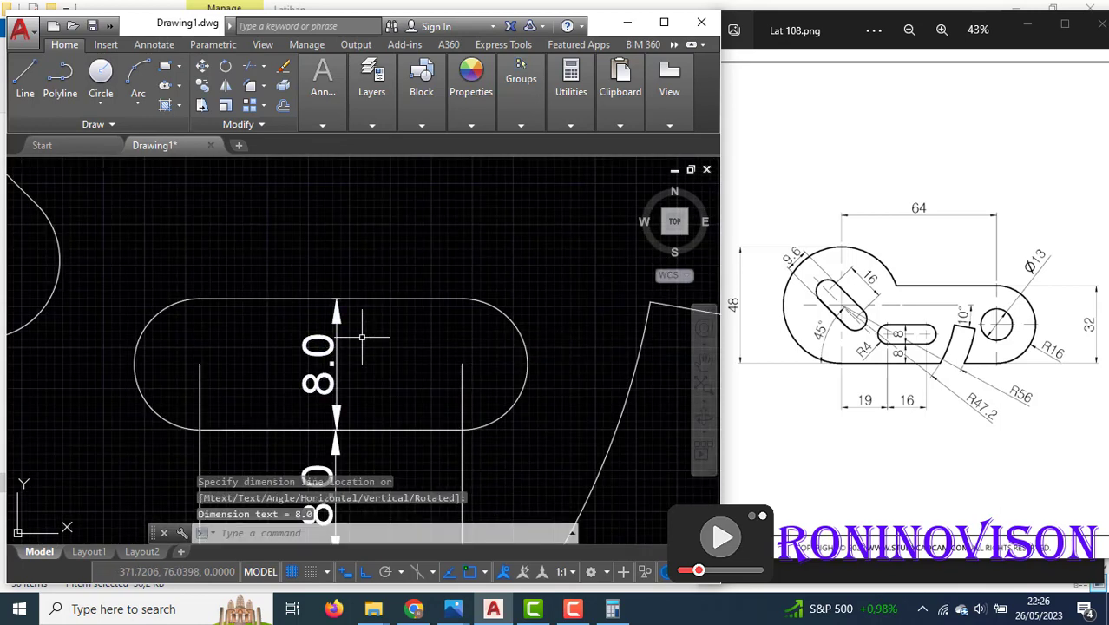
scroll(519, 371, "down", 5)
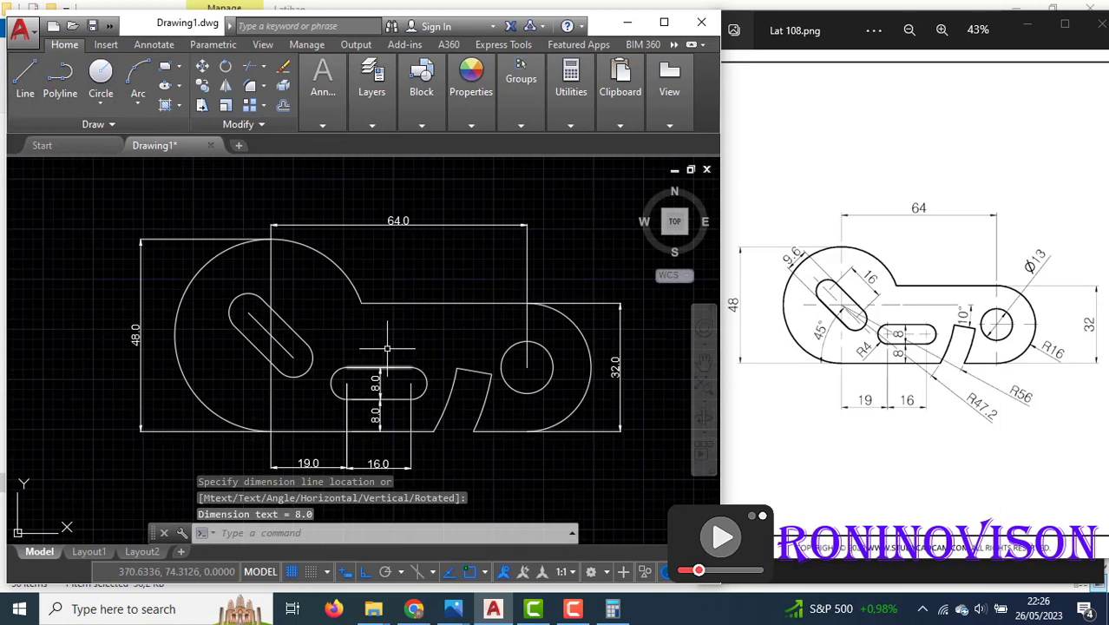
Add center marks to the plate's right end arc, the large arc and both end arcs of the horizontal slot
left_click(318, 128)
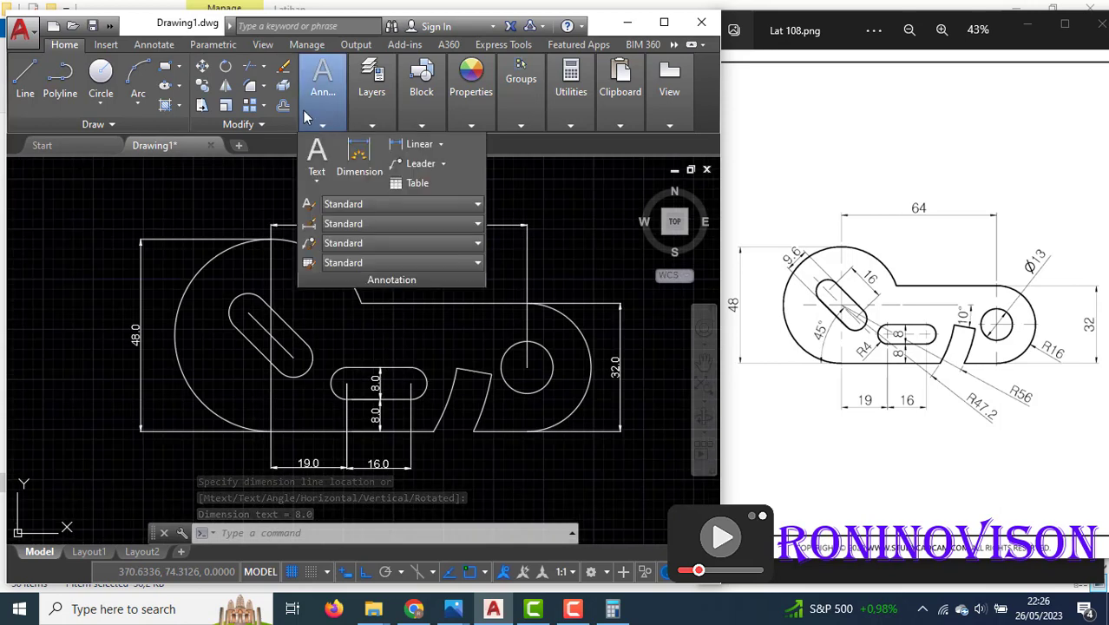
left_click(153, 46)
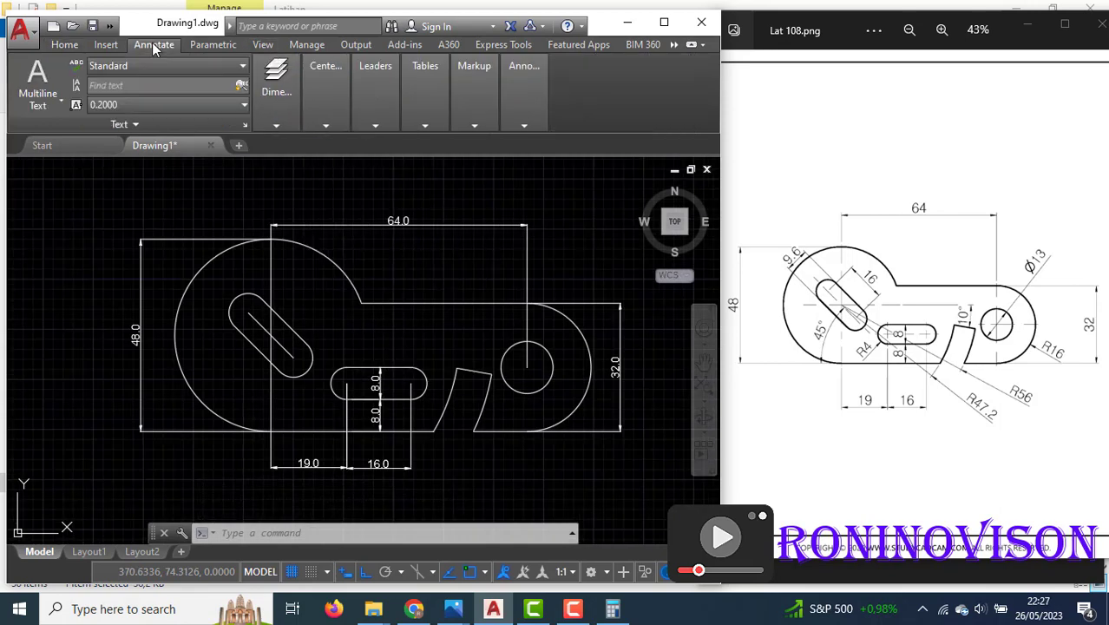
left_click(322, 127)
left_click(318, 165)
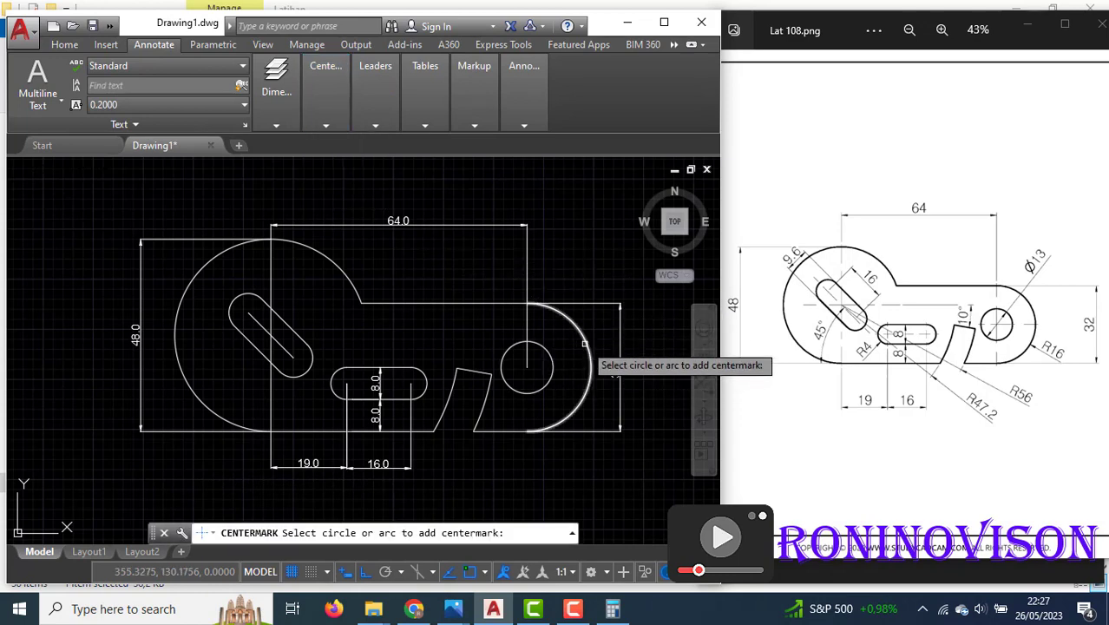
left_click(553, 358)
left_click(205, 264)
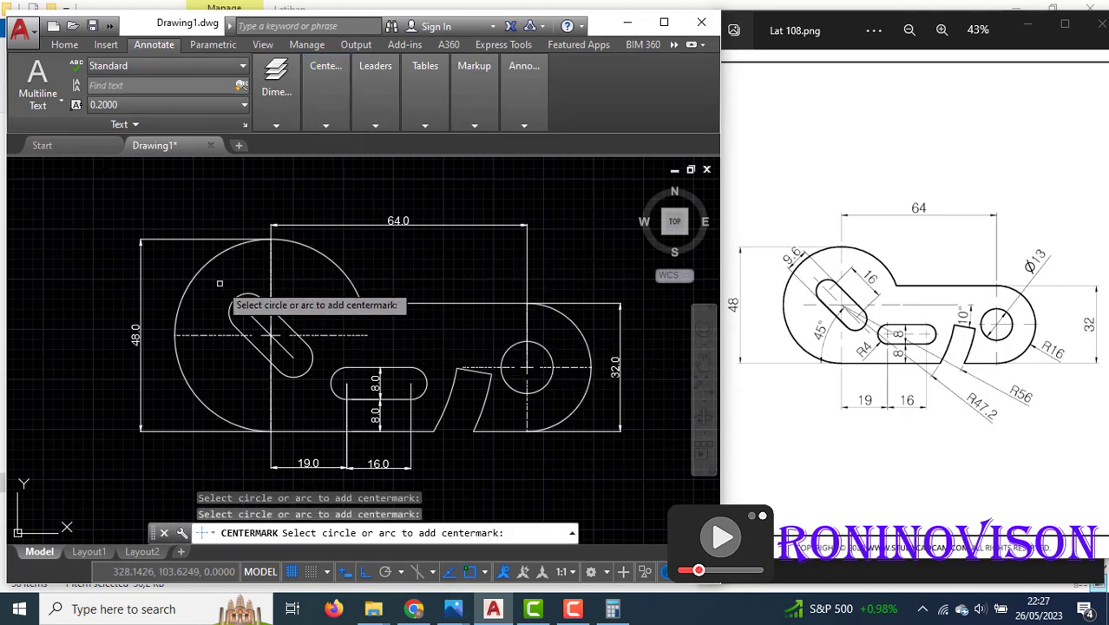
left_click(331, 382)
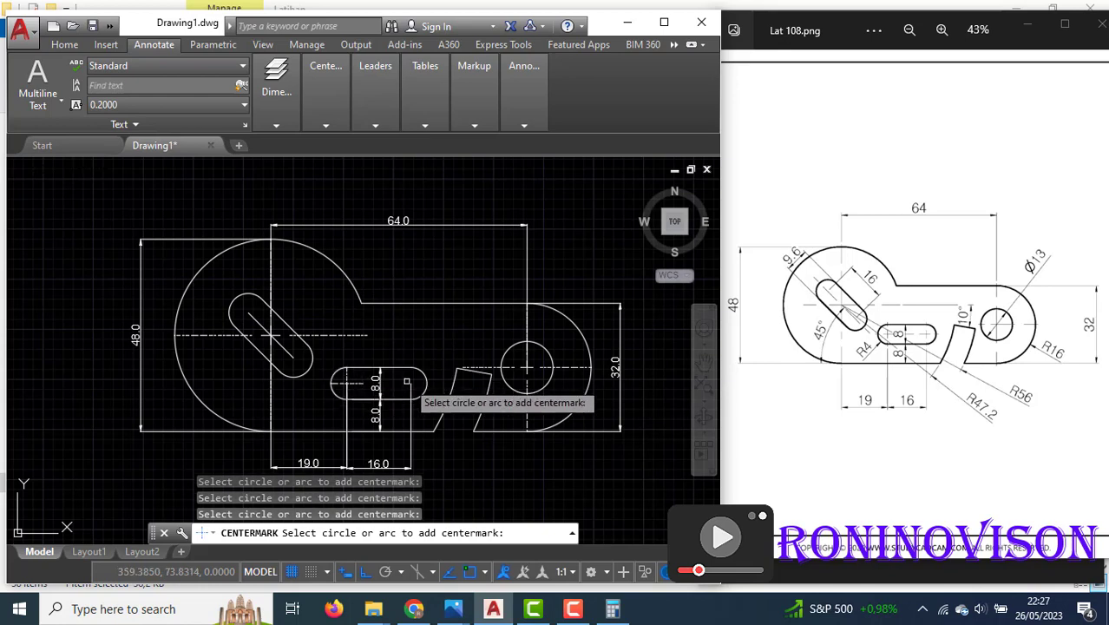
key("Escape")
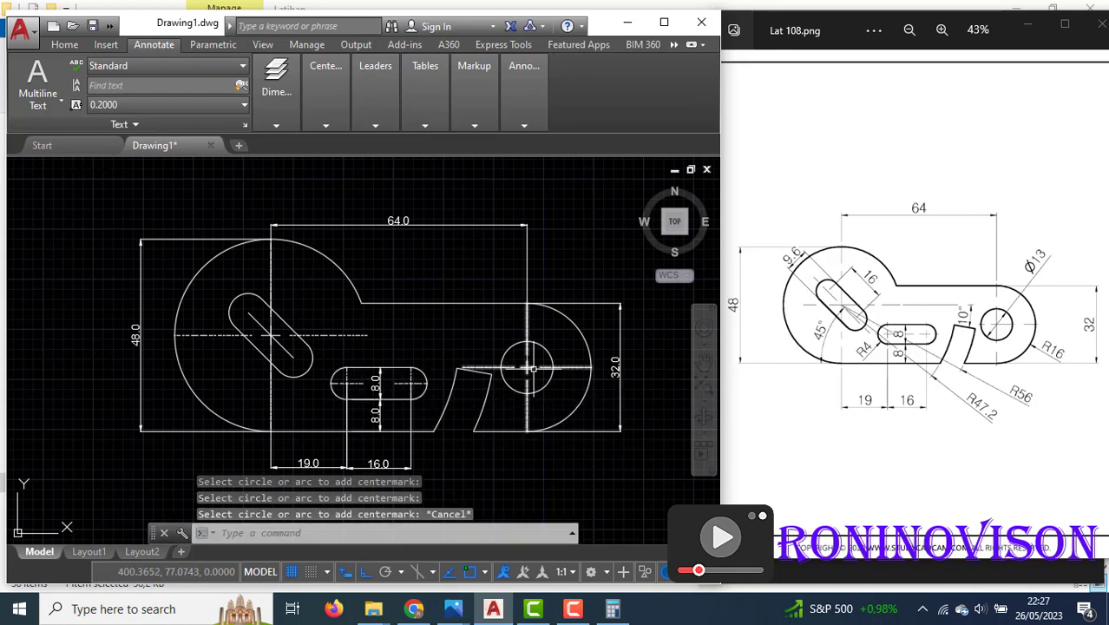
Set the linetype scale of the center mark at the hole to 10
left_click(527, 368)
right_click(529, 367)
left_click(575, 560)
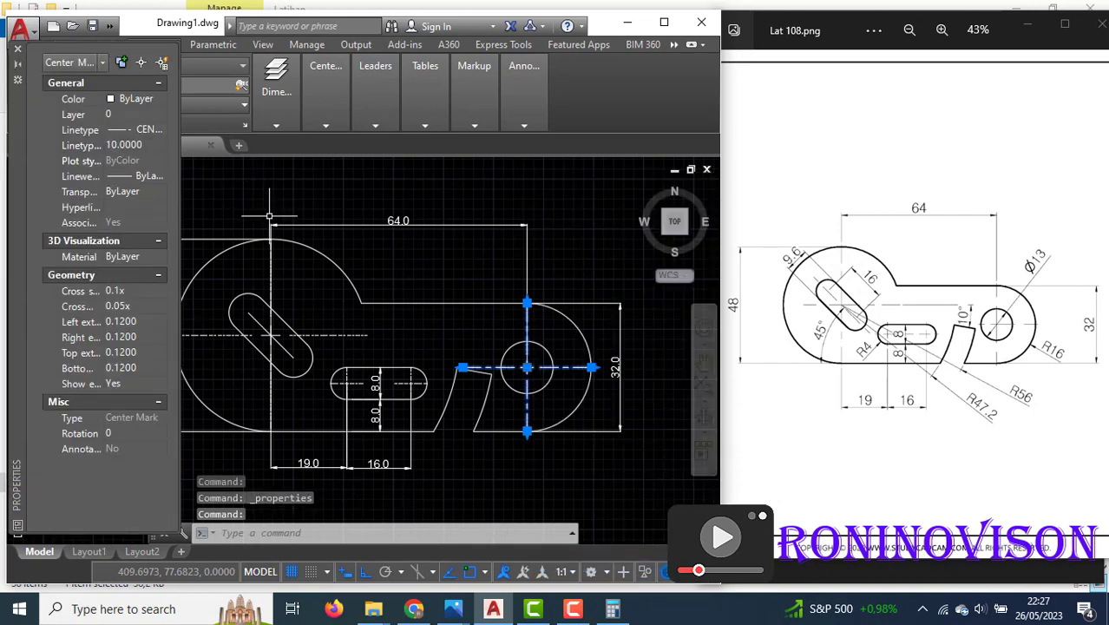
key("Escape")
Match the properties of the hole's center mark onto the center marks of the horizontal slot and the large arc
key("Return")
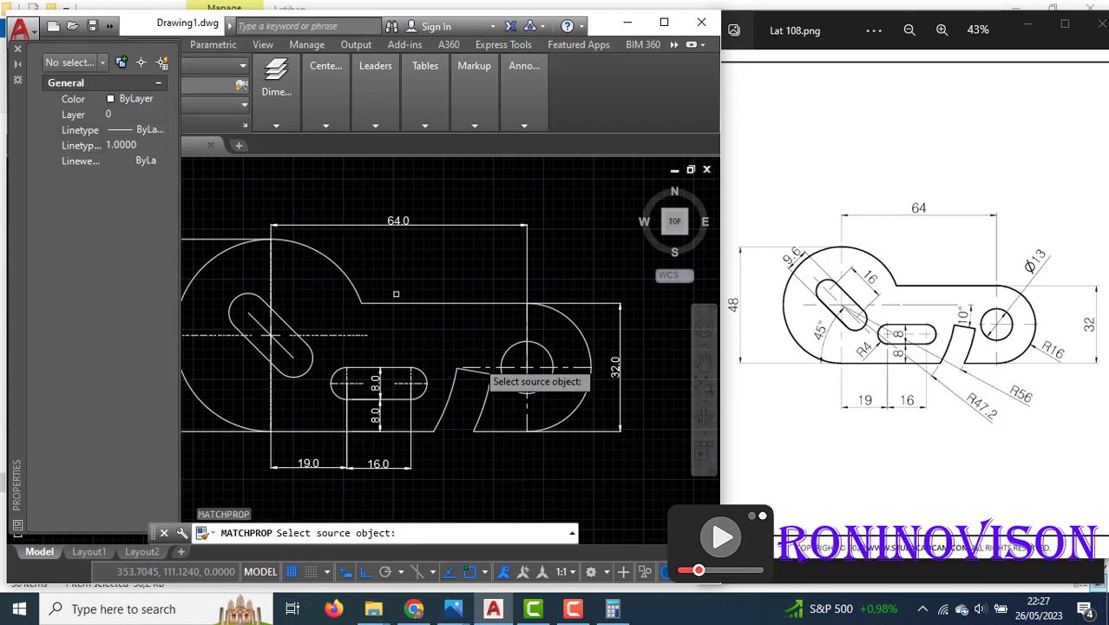
left_click(529, 368)
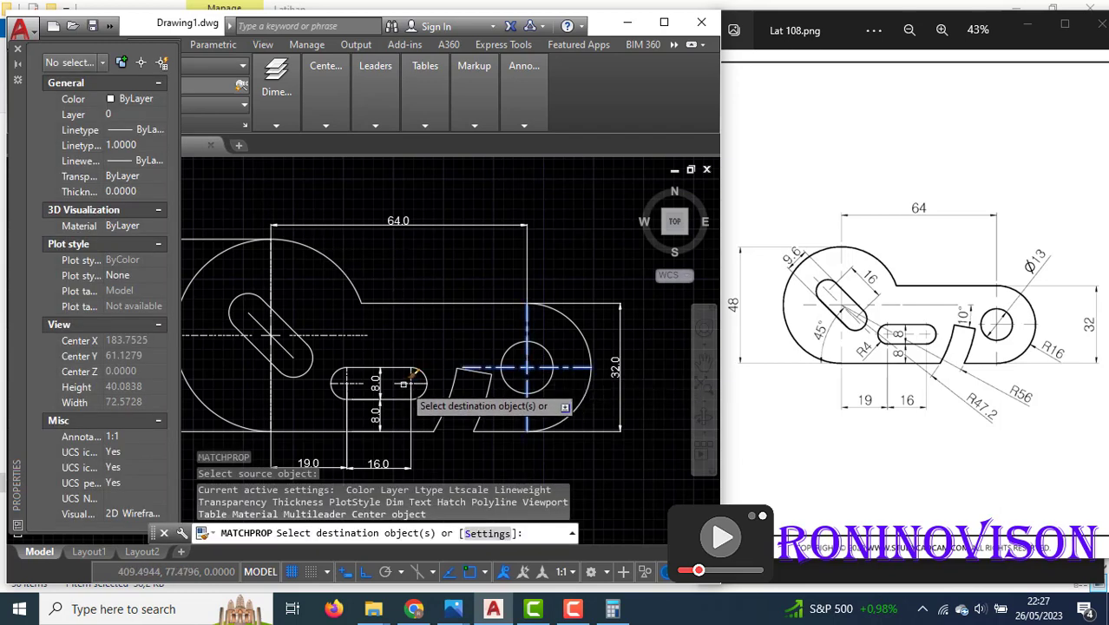
left_click(353, 382)
left_click(337, 335)
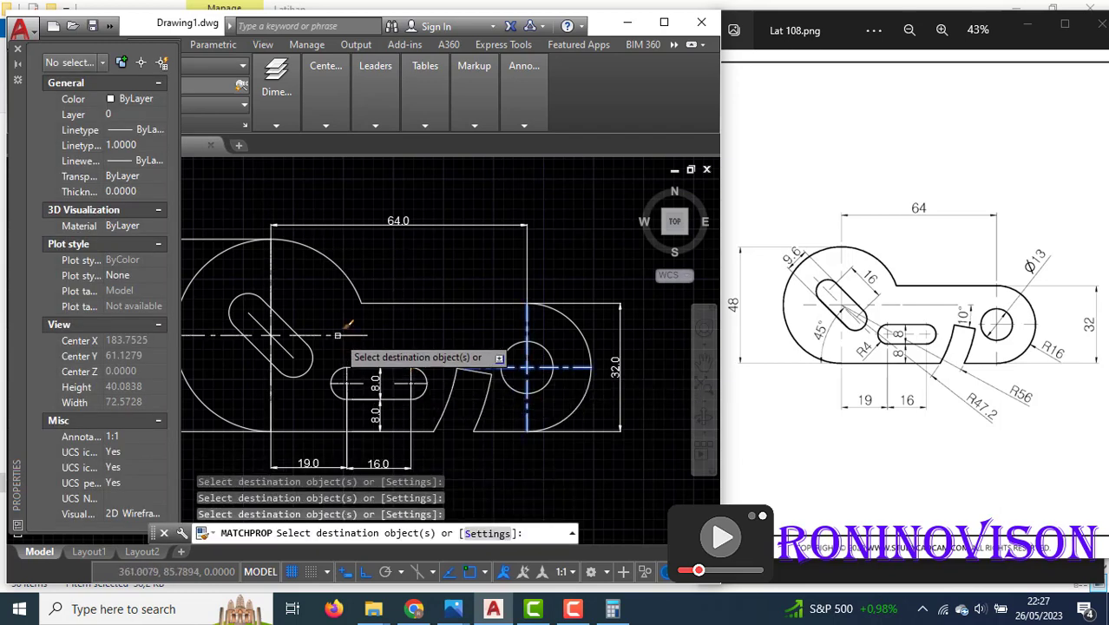
Change the color of the center mark at the hole to red
key("Escape")
left_click(516, 370)
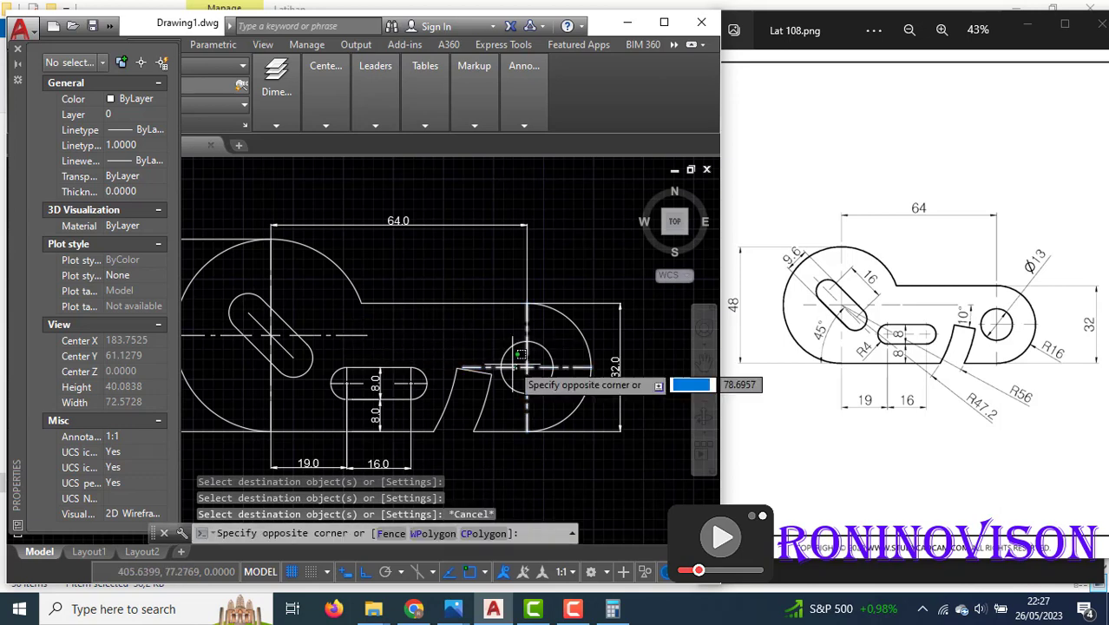
left_click(508, 361)
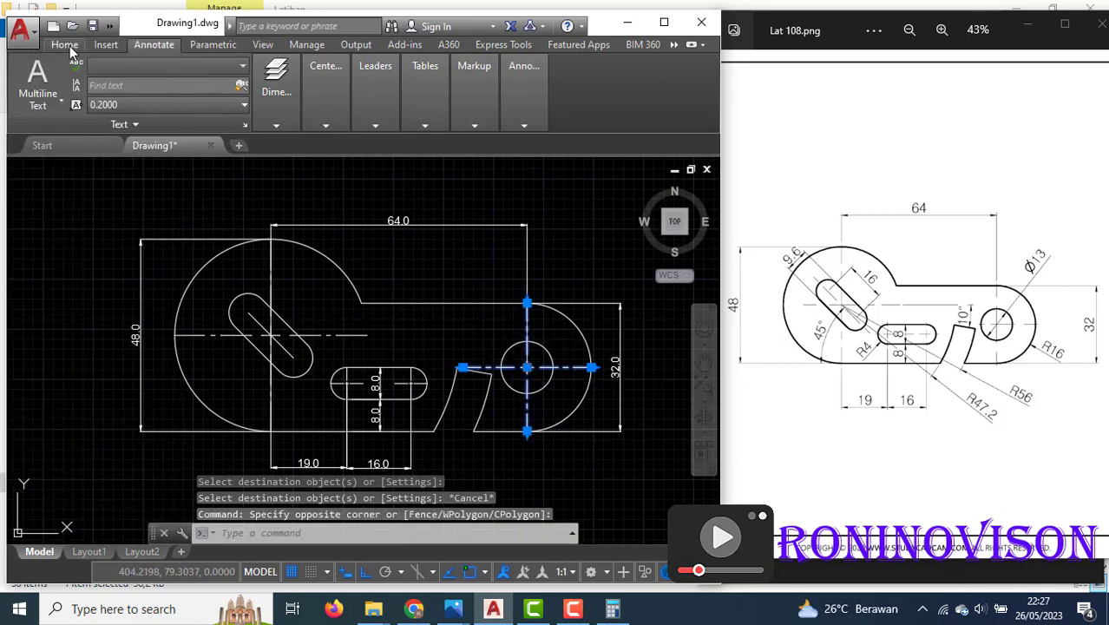
left_click(65, 44)
left_click(471, 83)
left_click(547, 144)
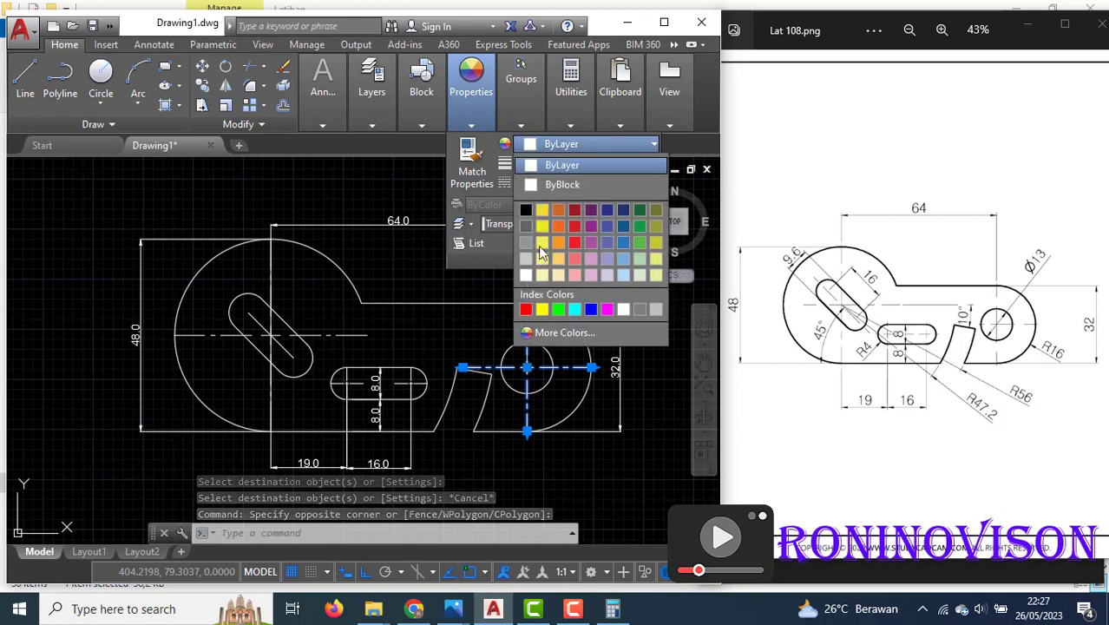
left_click(525, 308)
key("Escape")
Match the properties of the hole's red center mark onto the center marks of the horizontal slot and the large arc
type("m")
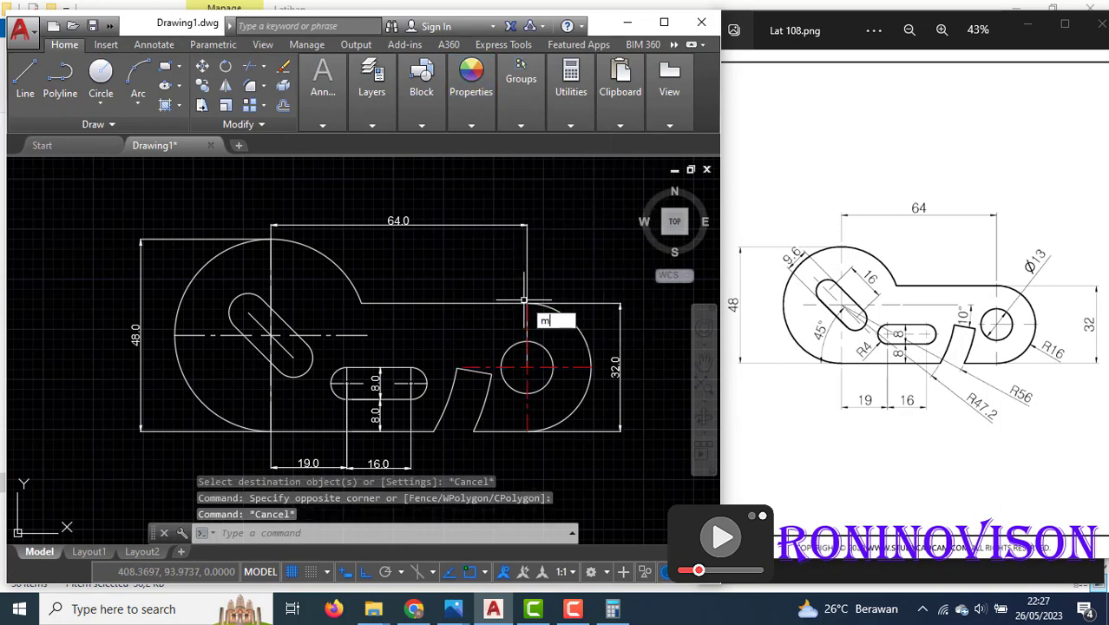
type("a")
key("Return")
left_click(517, 365)
left_click(512, 367)
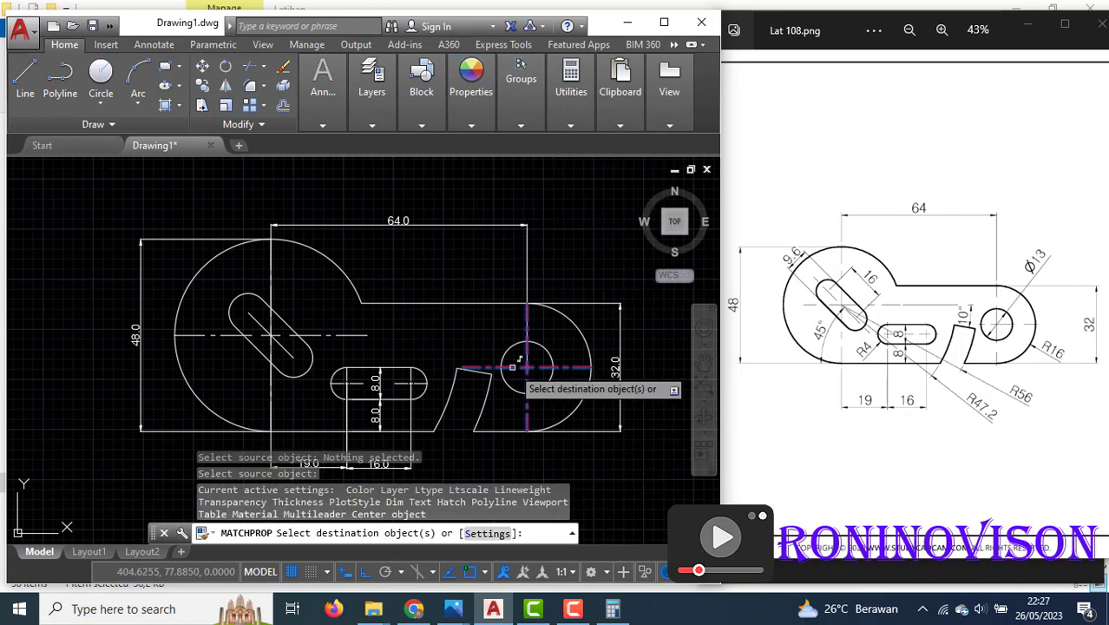
left_click(408, 384)
left_click(355, 387)
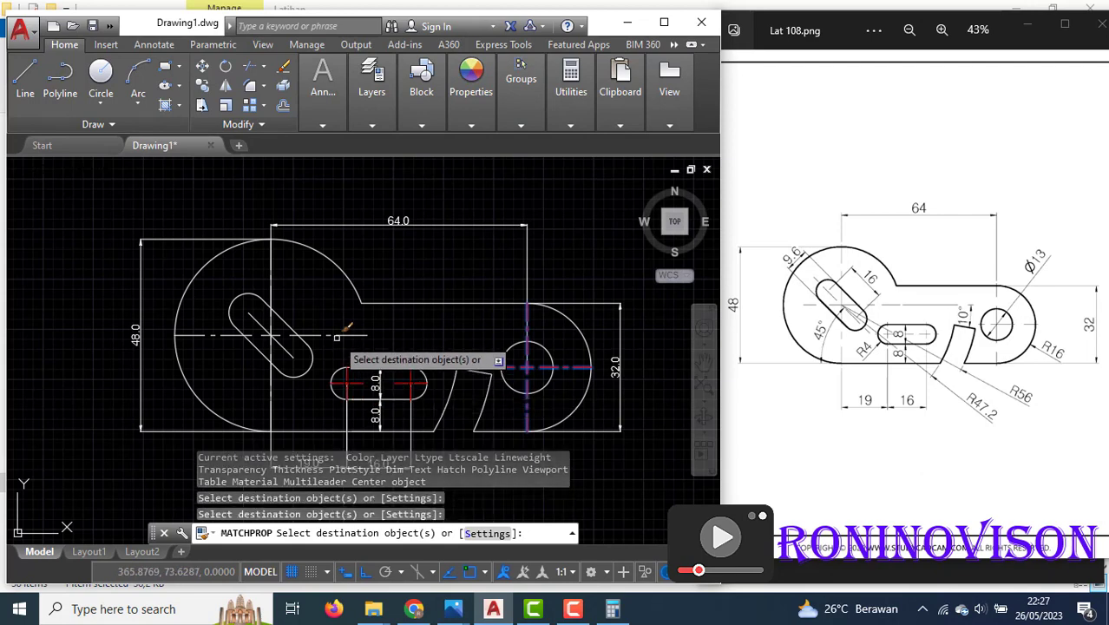
left_click(336, 332)
key("Escape")
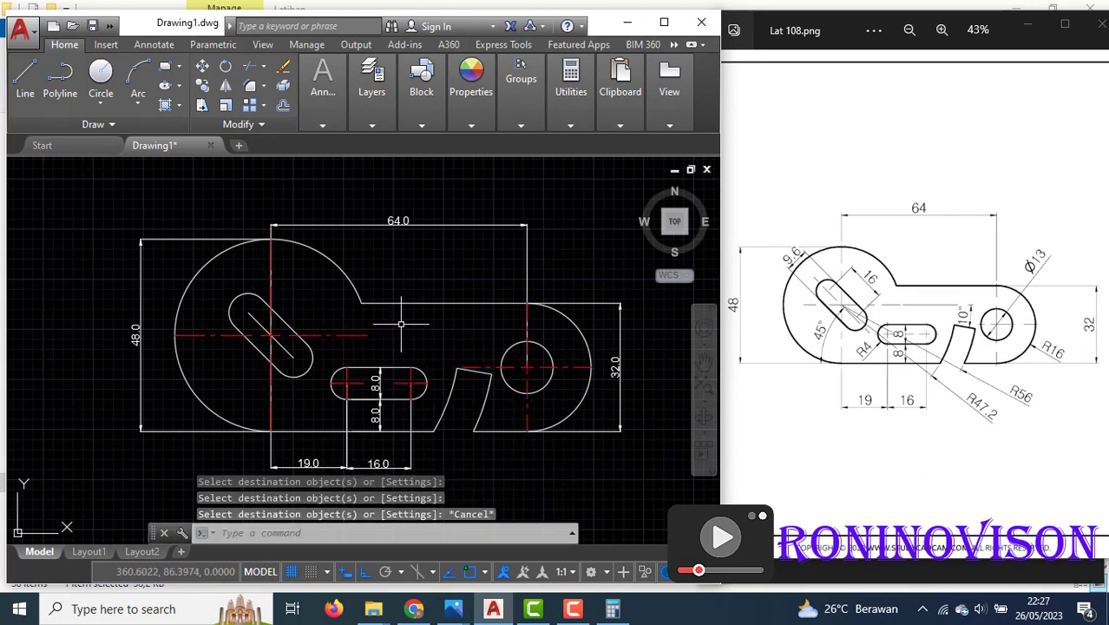
Move the dimension line between the large arc's center and the hole's center farther above the plate
left_click(410, 226)
left_click(397, 224)
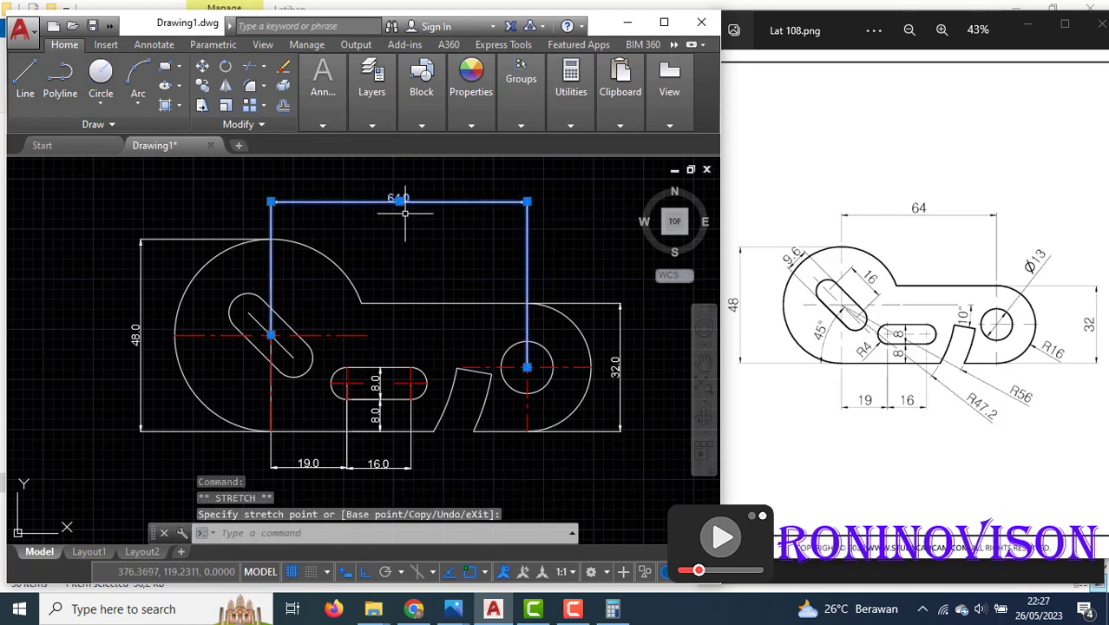
key("Escape")
key("Escape")
key("Escape")
Add an aligned dimension along the inclined slot's centerline between its end arc centers, placed on the slot's upper-right side
left_click(322, 82)
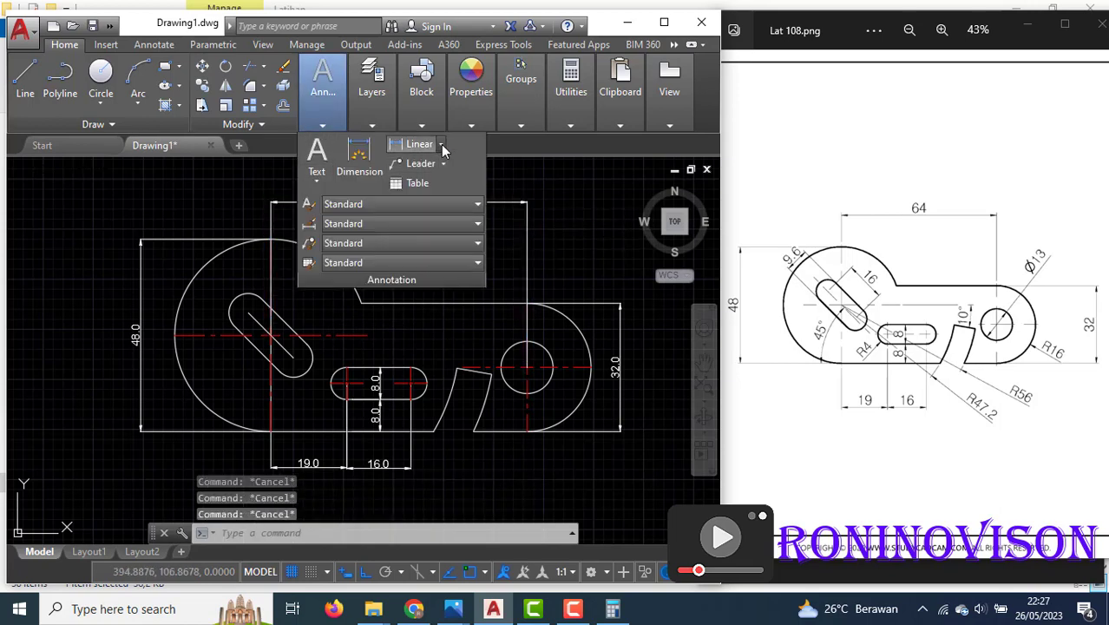
left_click(442, 145)
left_click(430, 195)
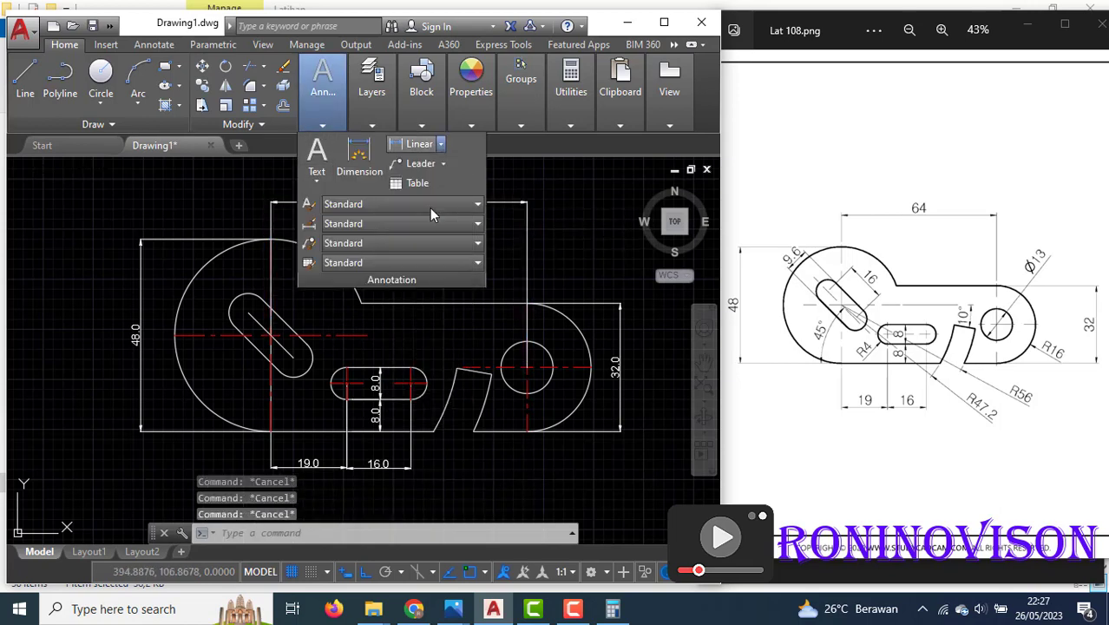
left_click(249, 309)
left_click(295, 356)
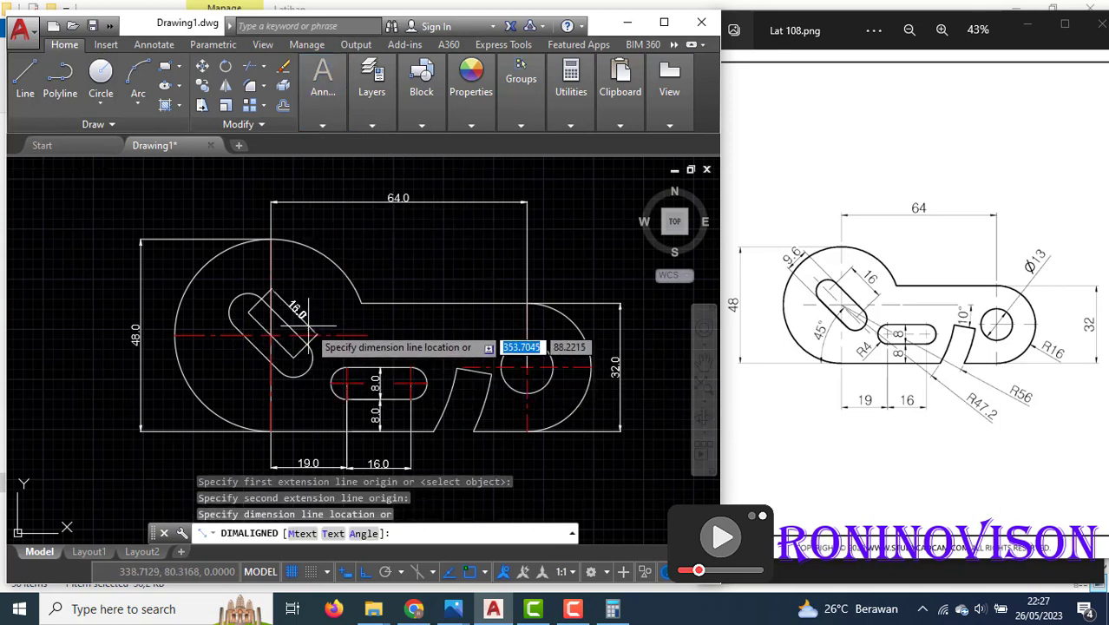
left_click(309, 326)
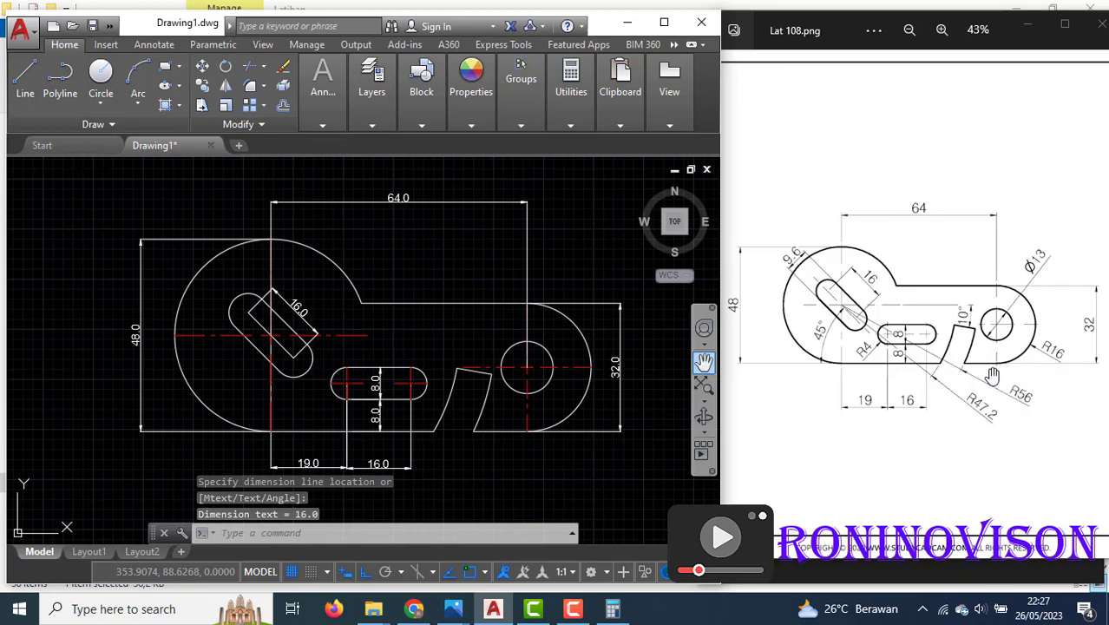
key("Return")
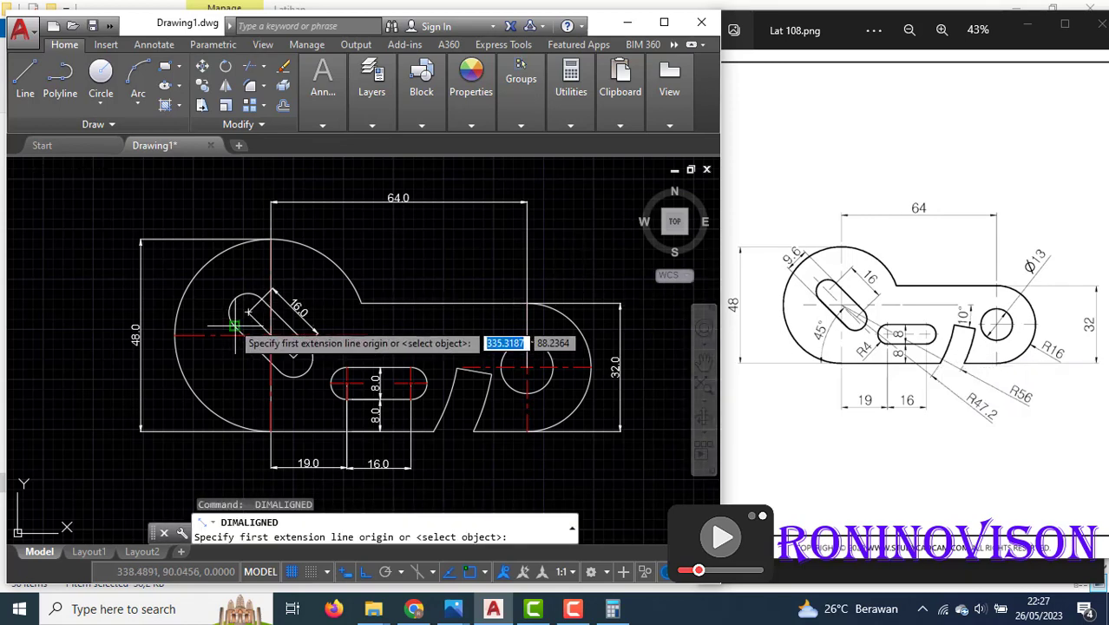
left_click(229, 312)
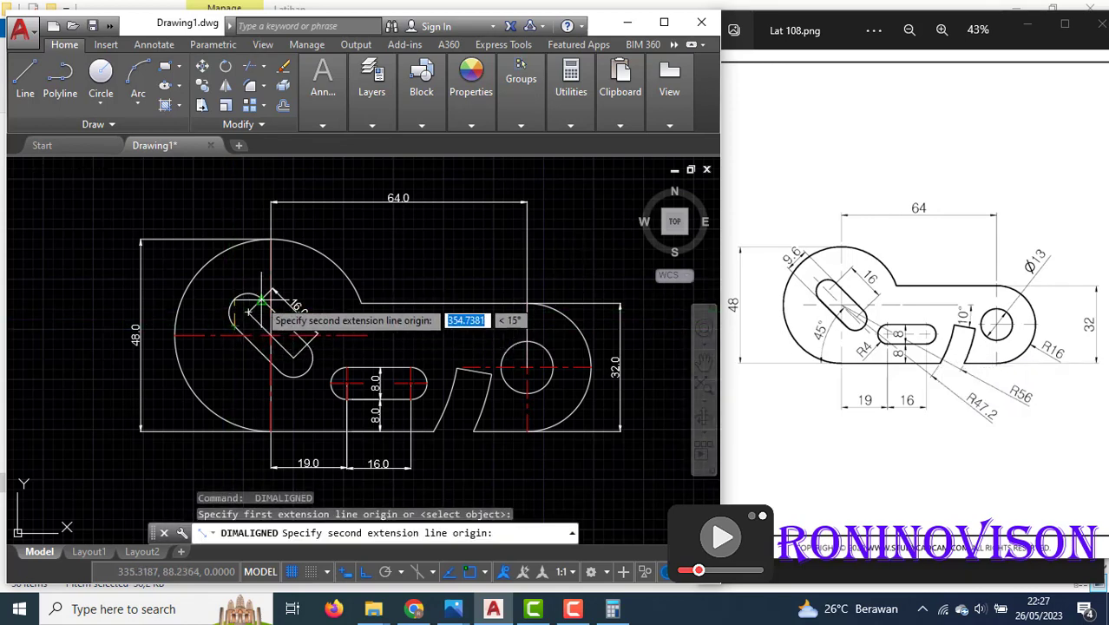
left_click(261, 300)
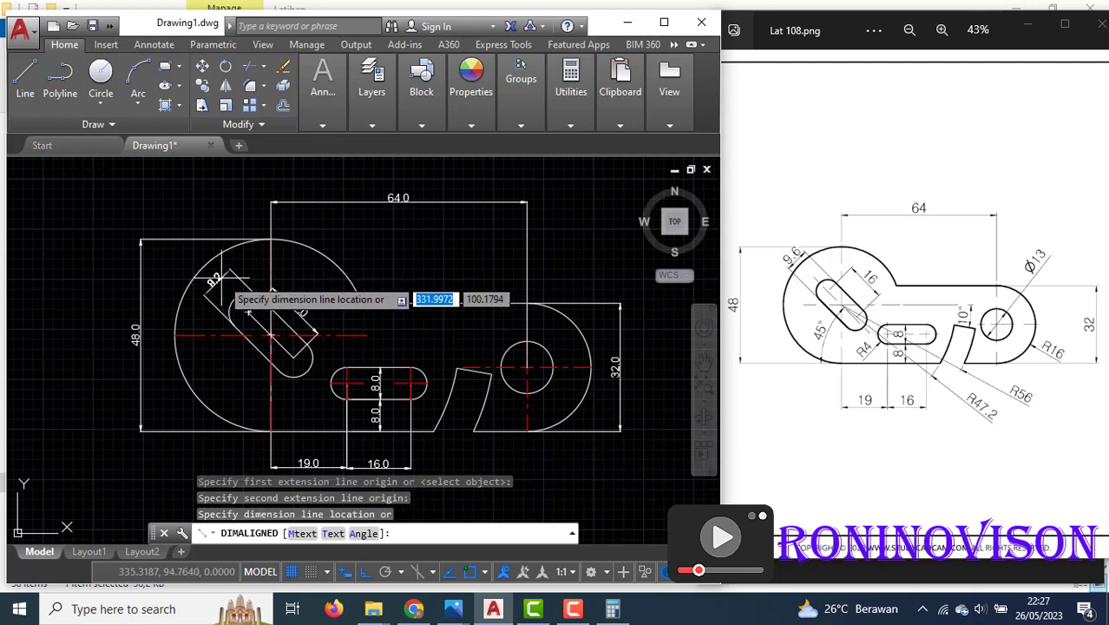
scroll(222, 276, "up", 2)
key("Escape")
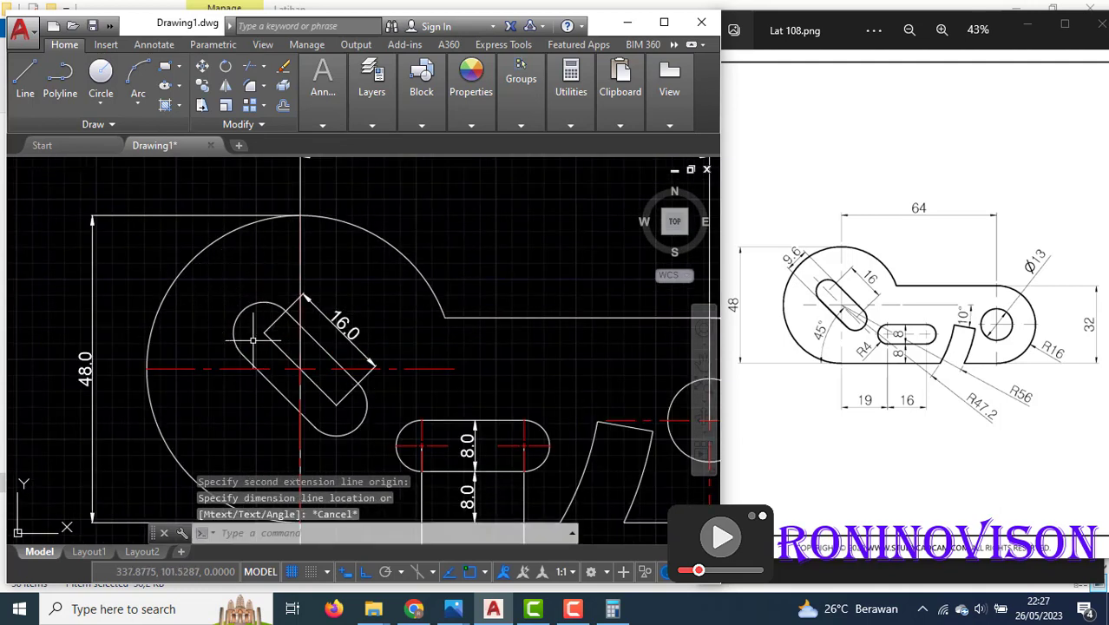
Add an aligned dimension across the inclined slot's width between its two straight sides, placed beyond its upper-left end
scroll(255, 227, "up", 1)
key("Return")
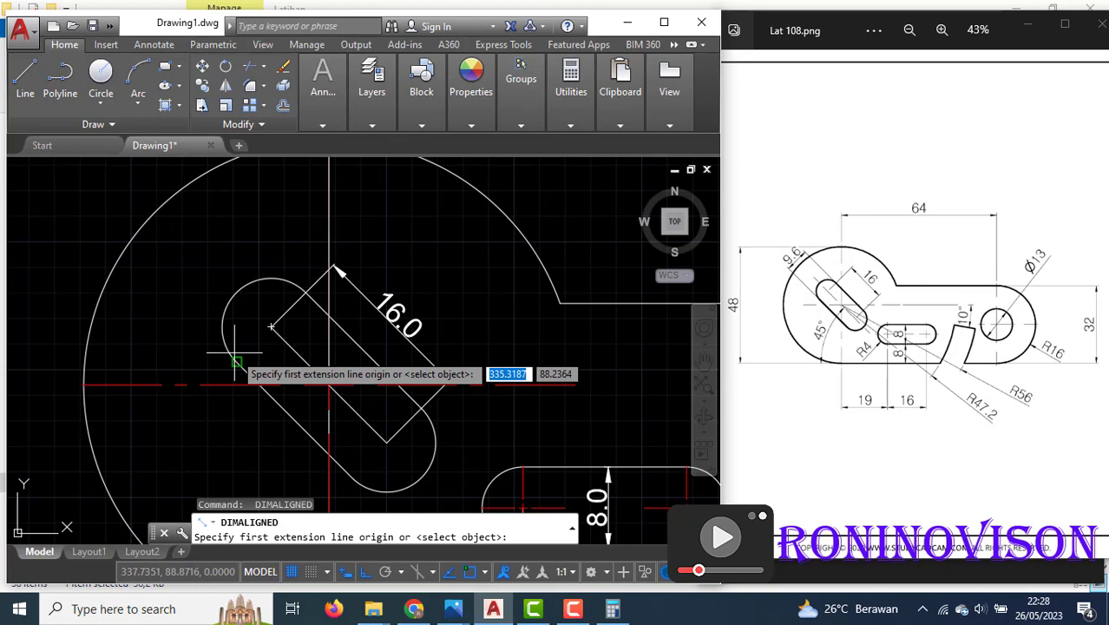
scroll(304, 292, "up", 3)
left_click(296, 296)
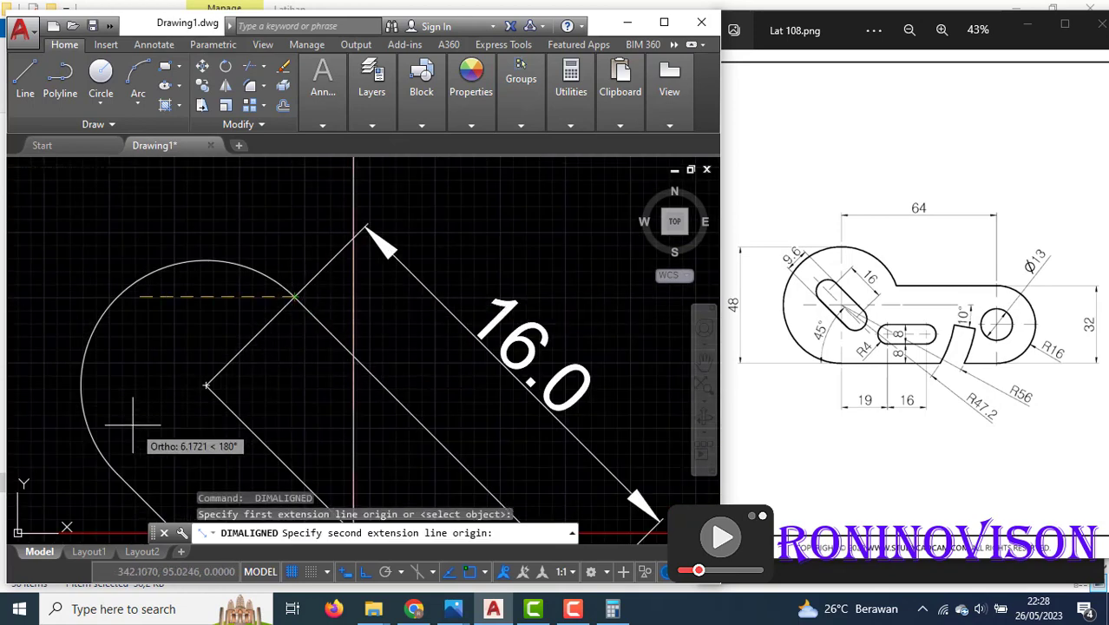
left_click(108, 455)
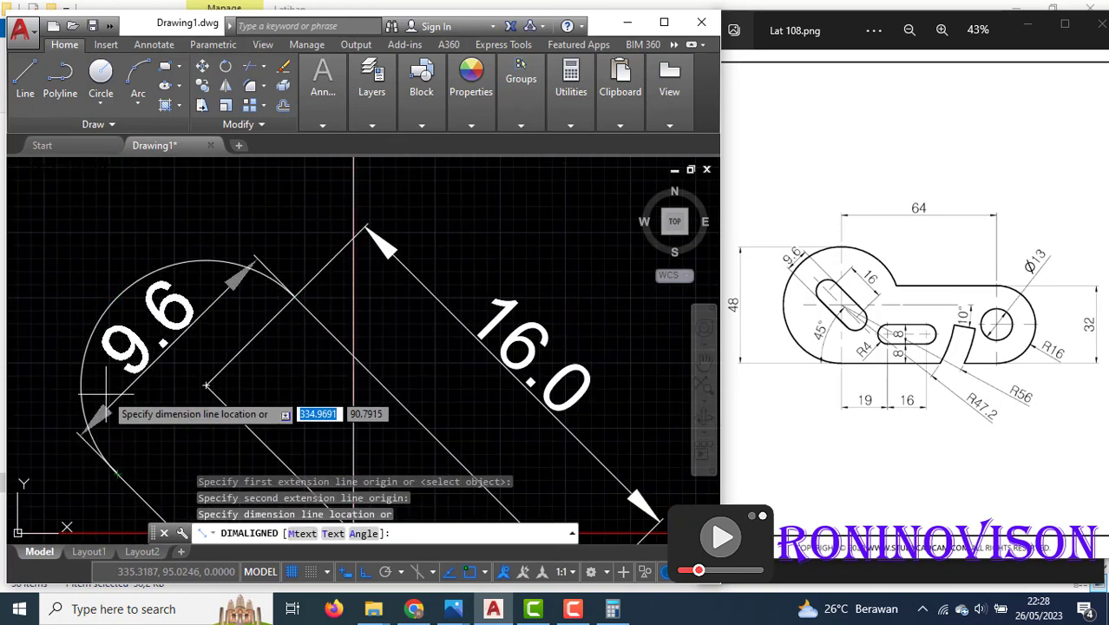
scroll(314, 376, "down", 1)
scroll(315, 376, "down", 2)
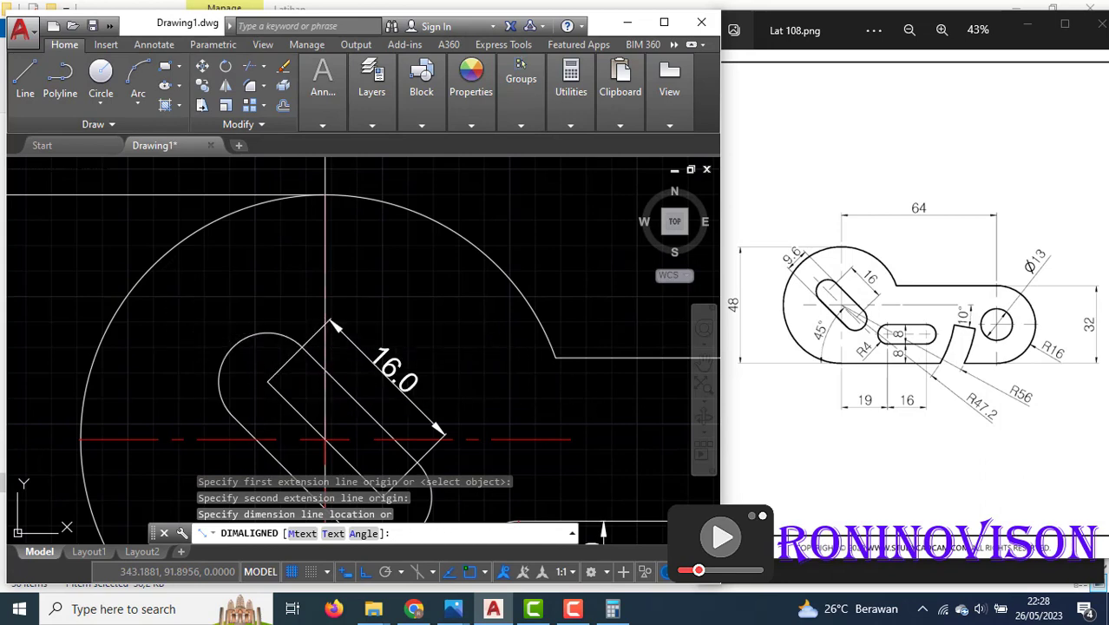
left_click(196, 274)
scroll(200, 278, "down", 4)
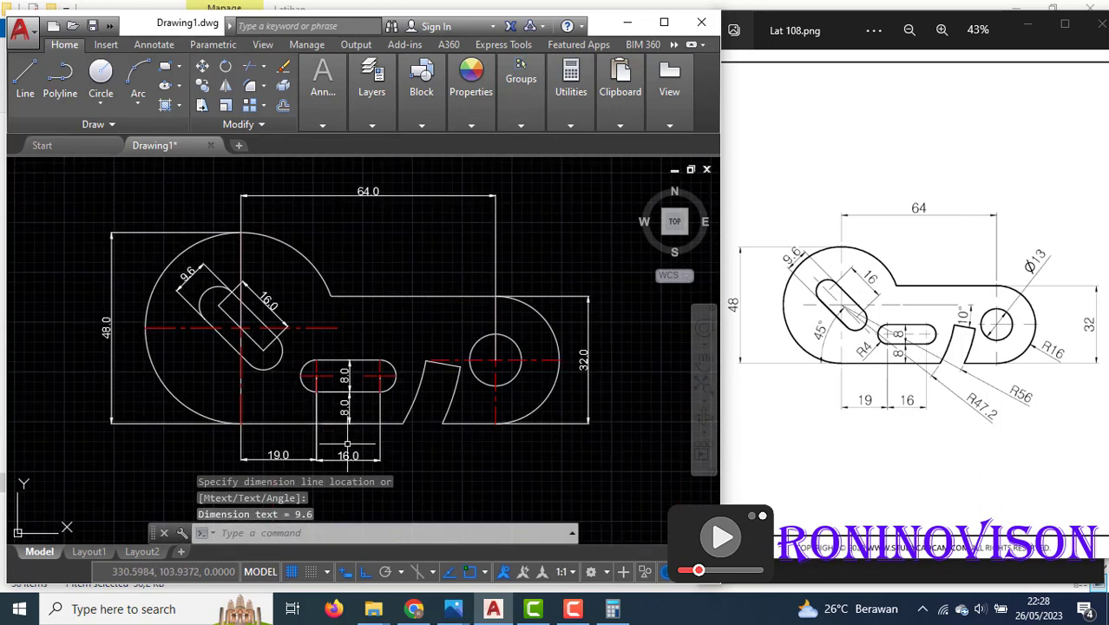
Add a radius dimension to the plate's right end arc, with its text outside the arc at the lower right
left_click(323, 117)
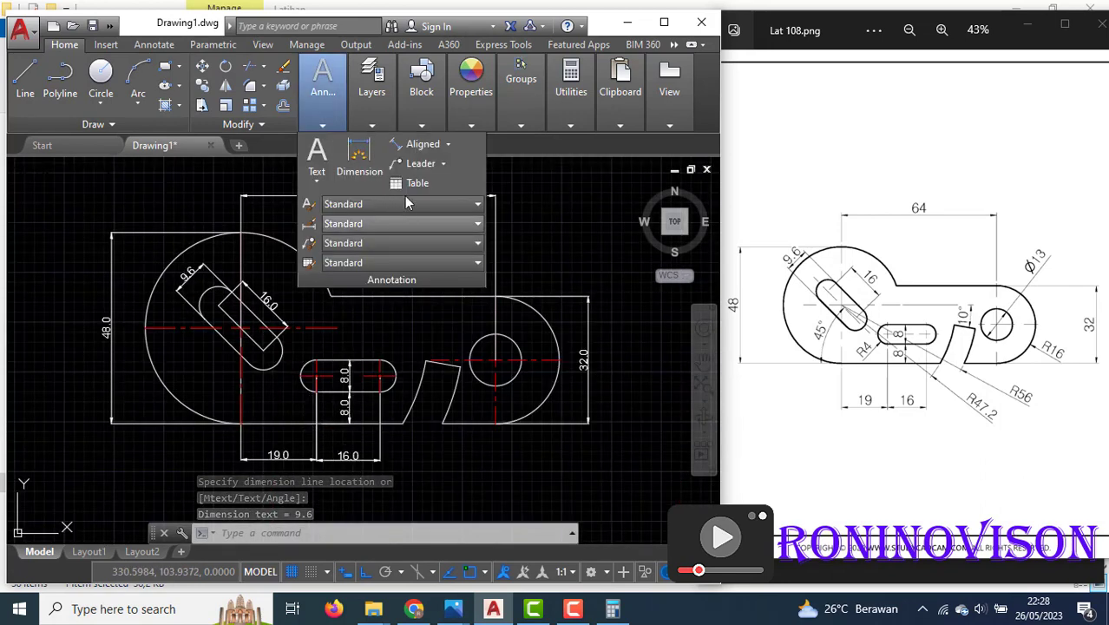
left_click(448, 144)
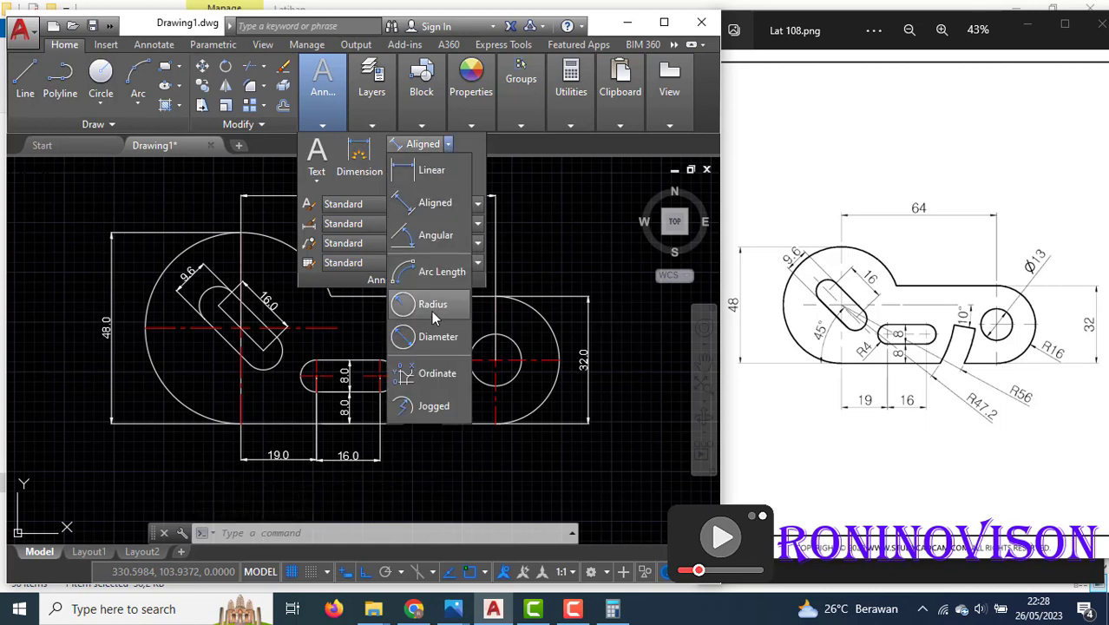
left_click(434, 306)
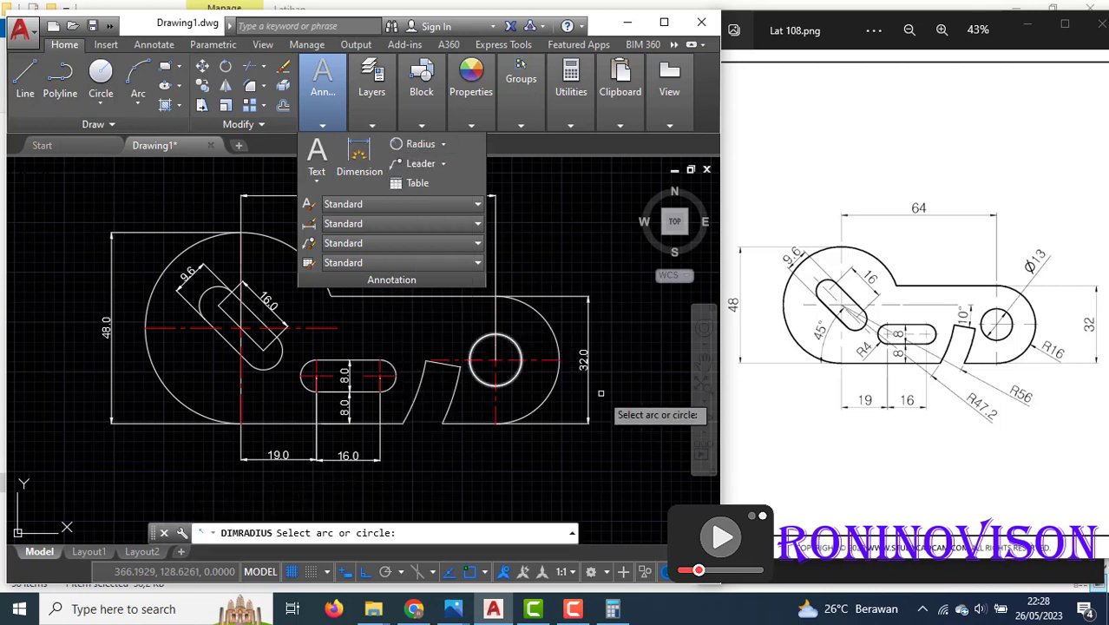
left_click(543, 385)
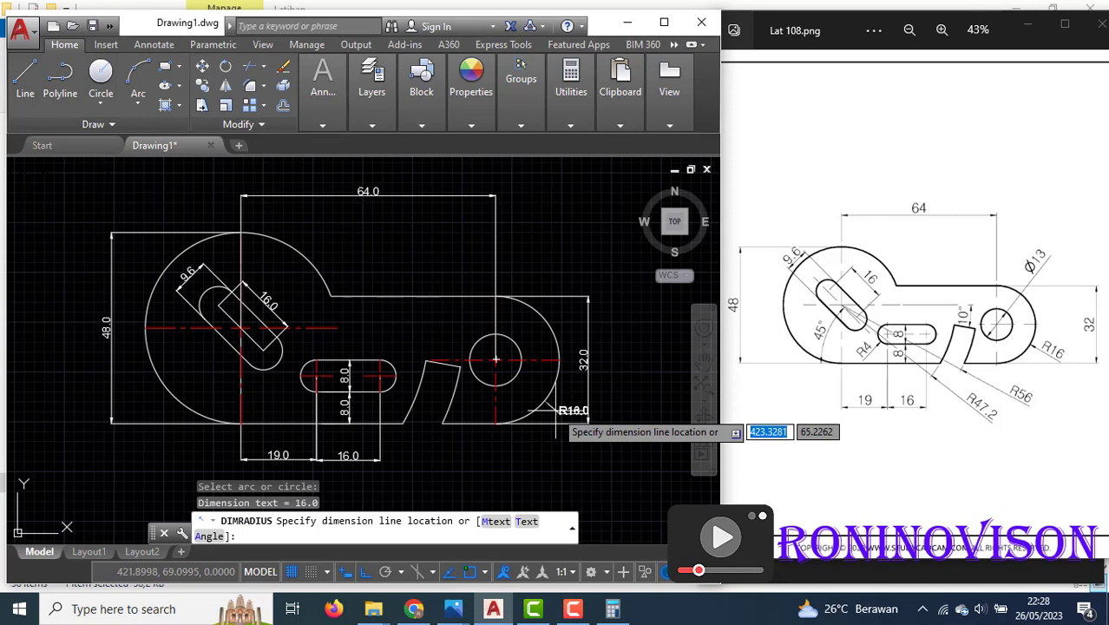
scroll(555, 427, "up", 4)
left_click(549, 408)
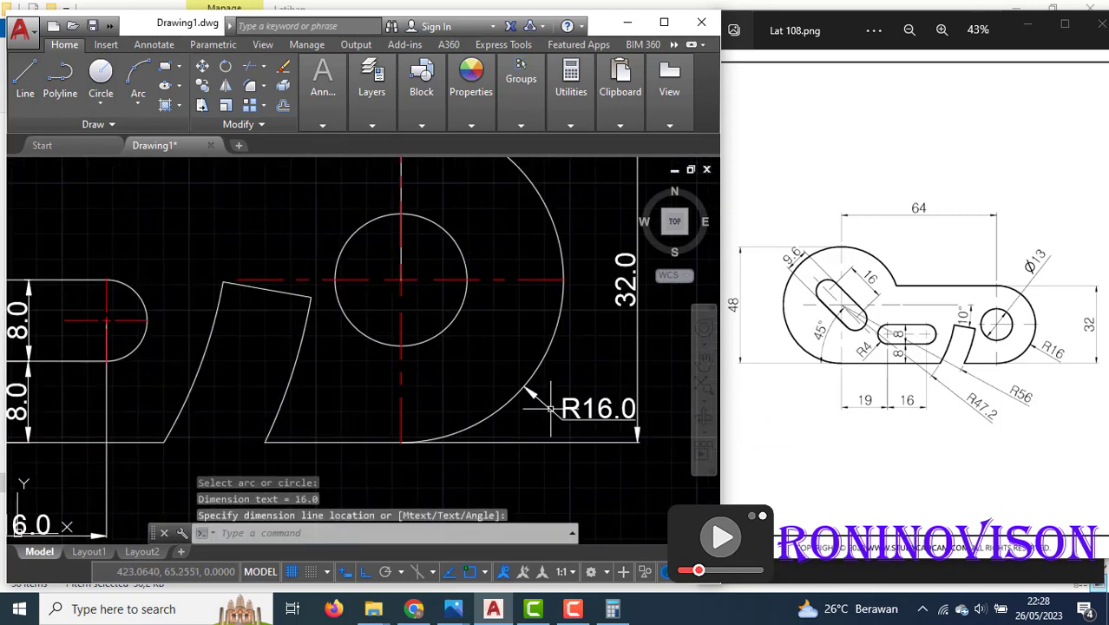
Add radius dimensions to both curved sides of the notch, placing their text below the plate's lower edge
scroll(646, 322, "down", 4)
key("Return")
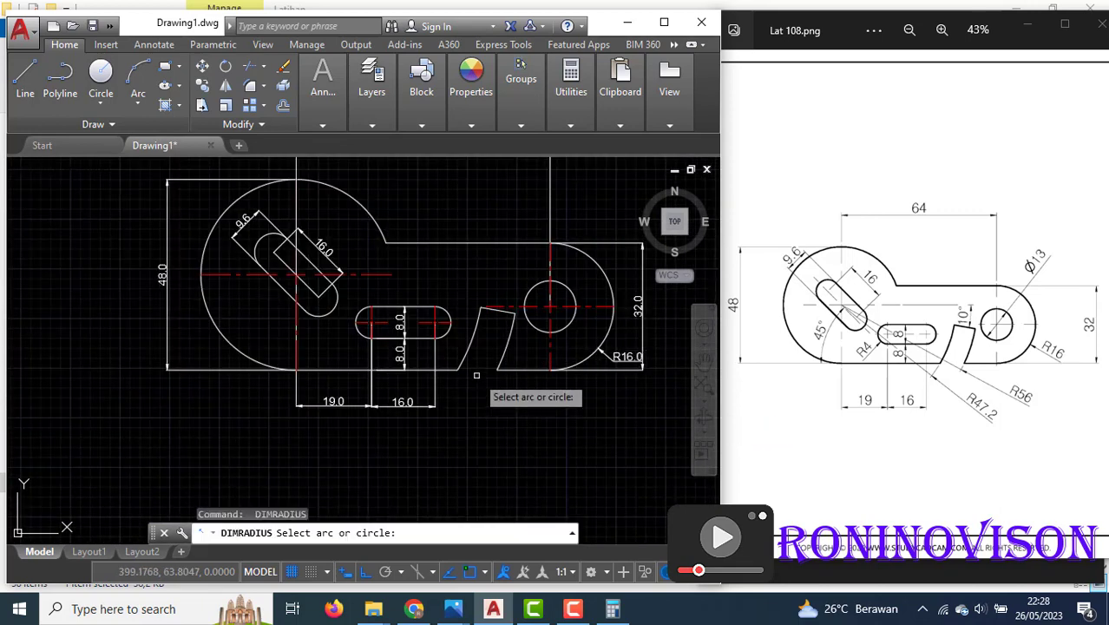
left_click(465, 354)
left_click(449, 388)
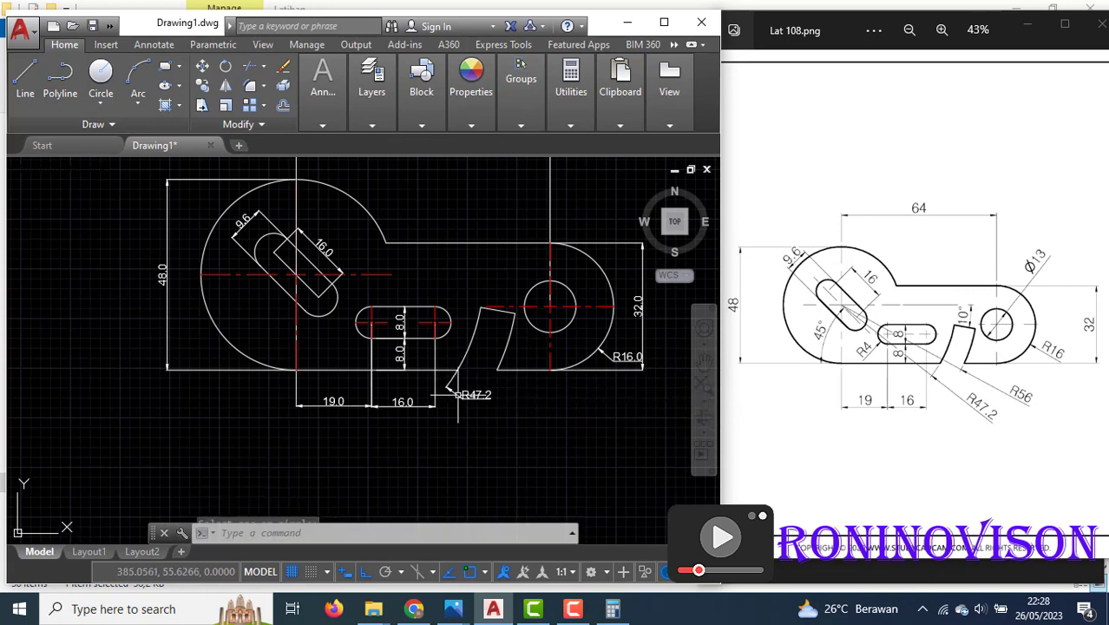
key("Return")
left_click(501, 356)
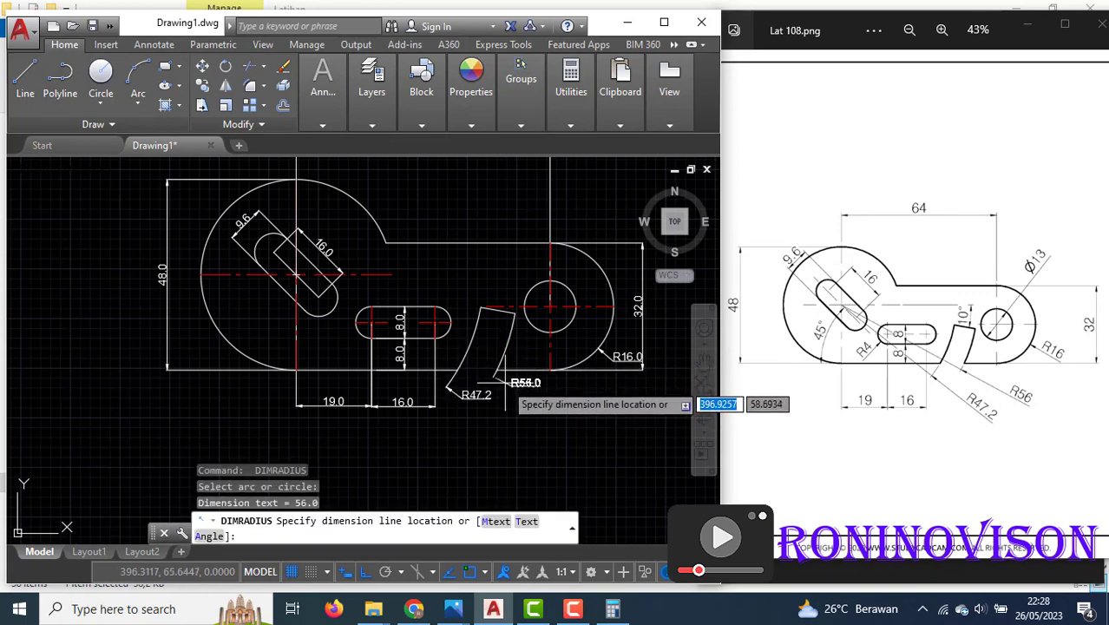
left_click(505, 382)
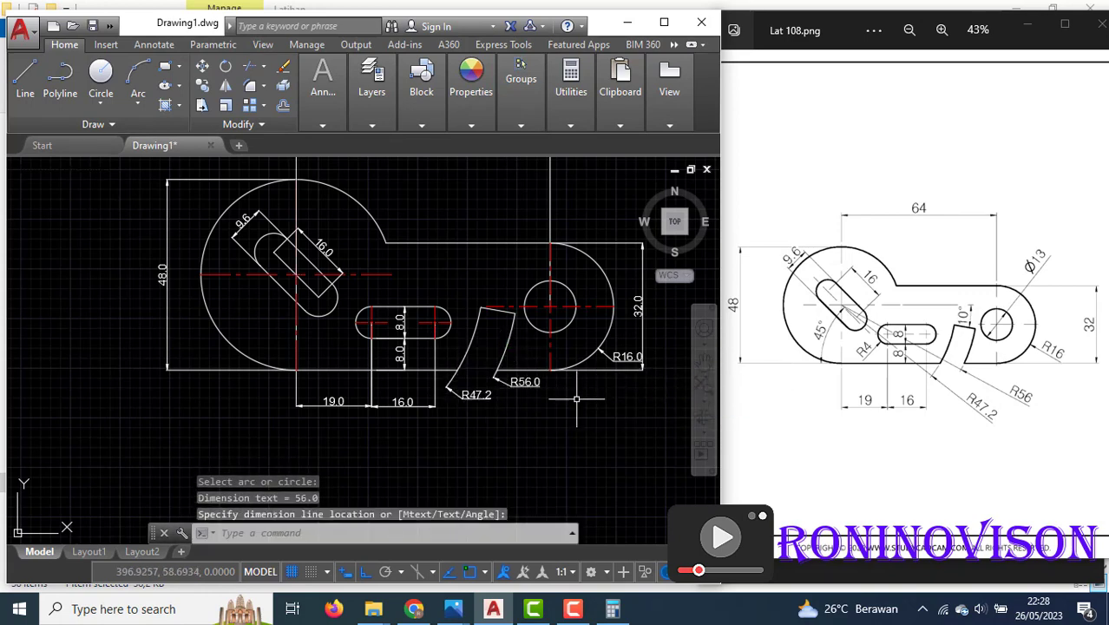
Add a diameter dimension to the hole, with its text just above the circle
left_click(323, 117)
left_click(442, 145)
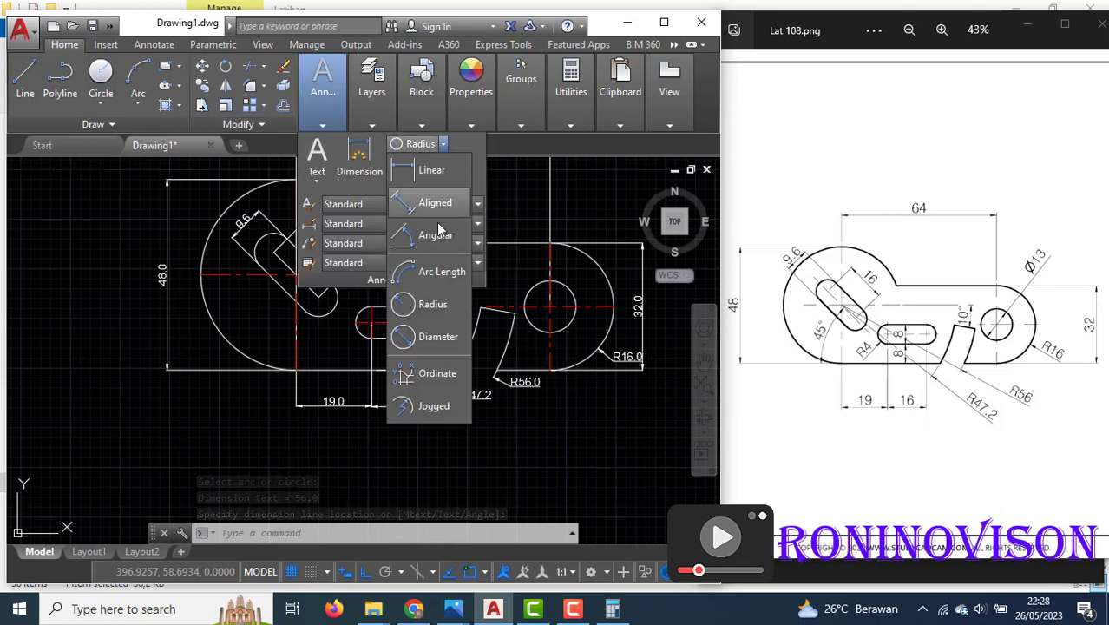
left_click(430, 336)
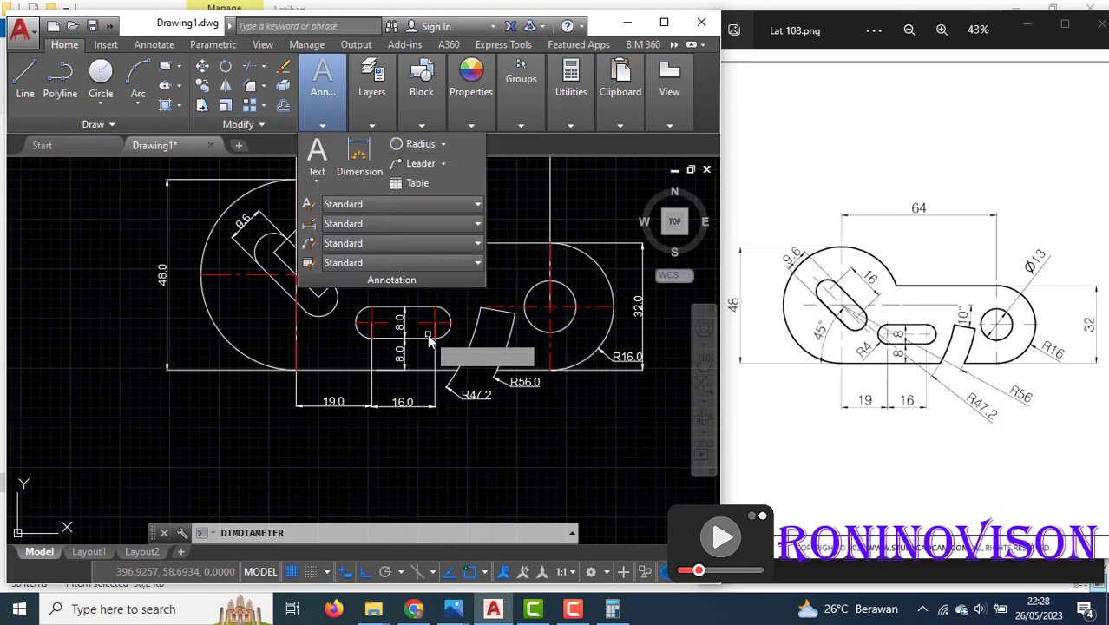
left_click(566, 285)
scroll(542, 274, "up", 2)
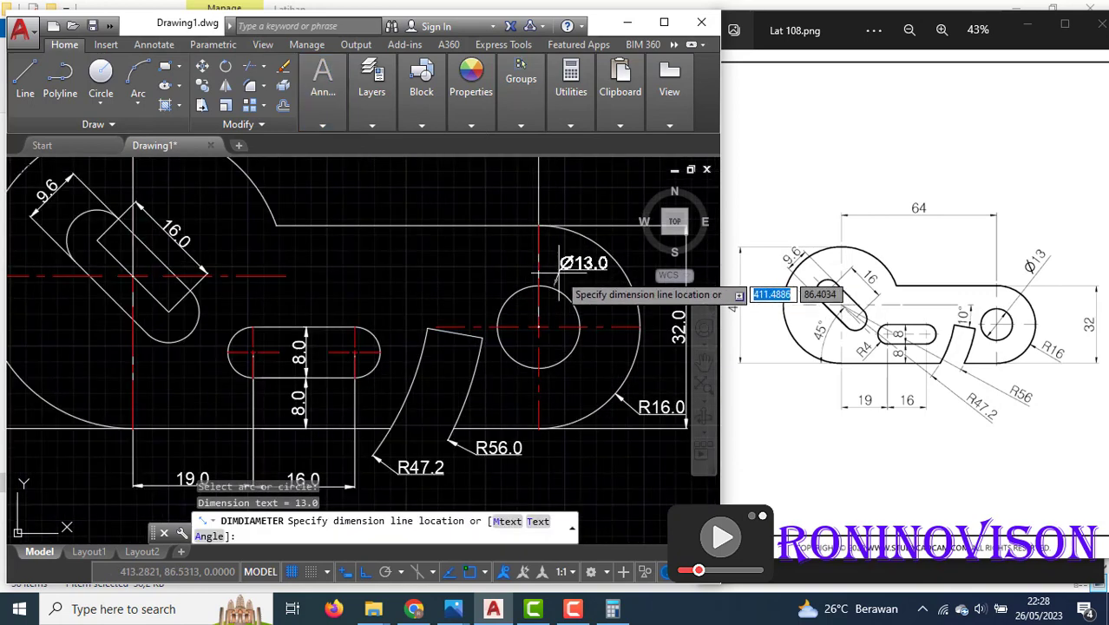
left_click(542, 274)
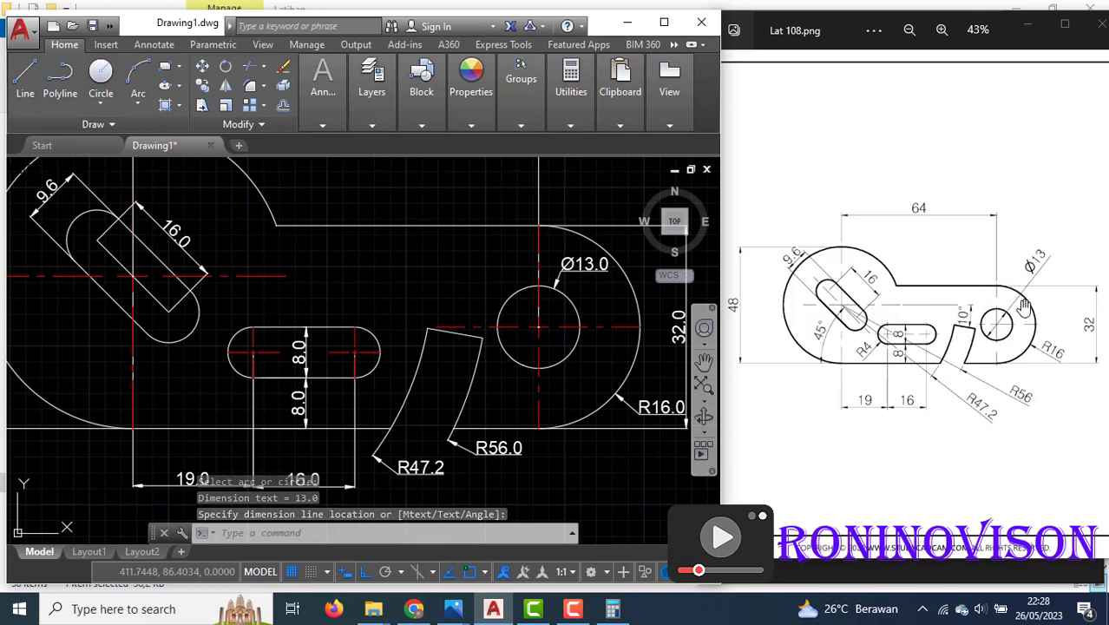
Add a radius dimension to the horizontal slot's left end arc, with its text outside the slot at the lower left
left_click(318, 128)
left_click(453, 144)
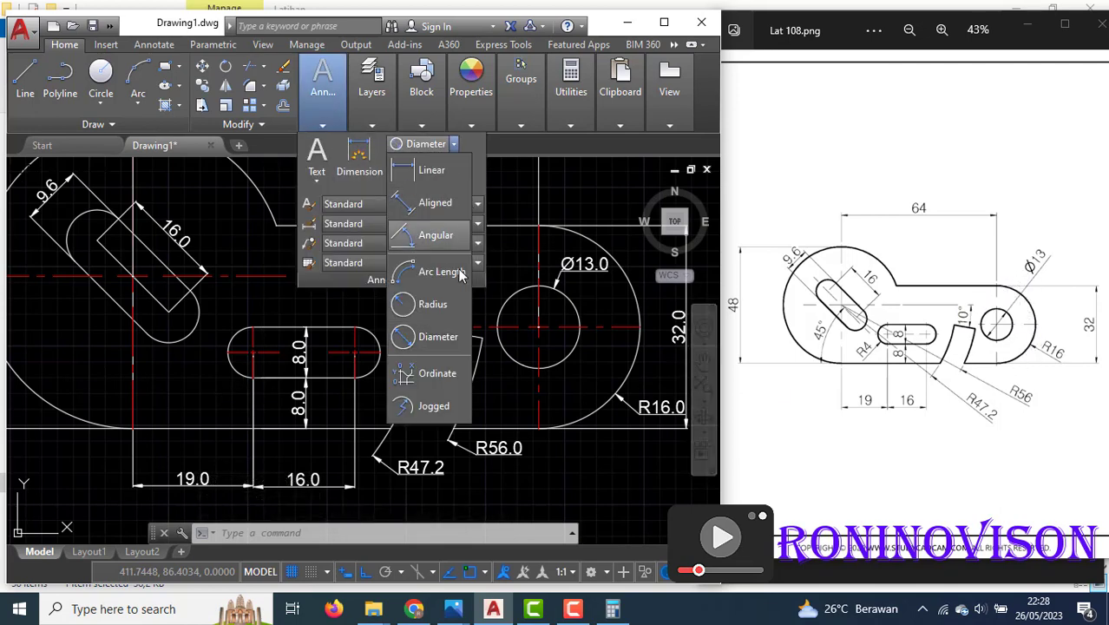
left_click(427, 299)
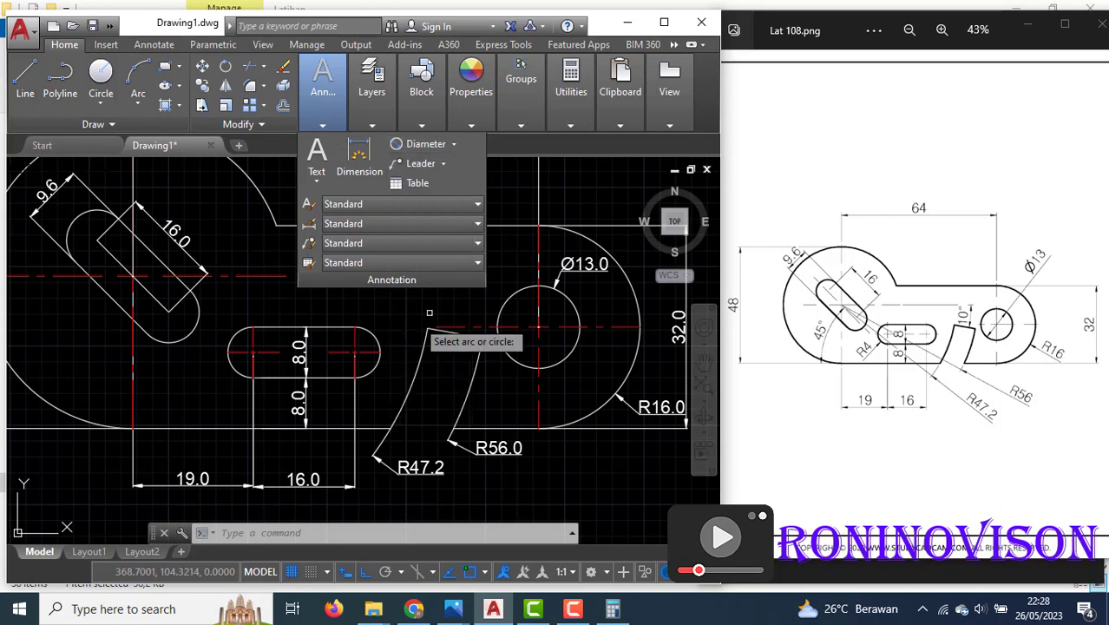
left_click(230, 372)
left_click(208, 379)
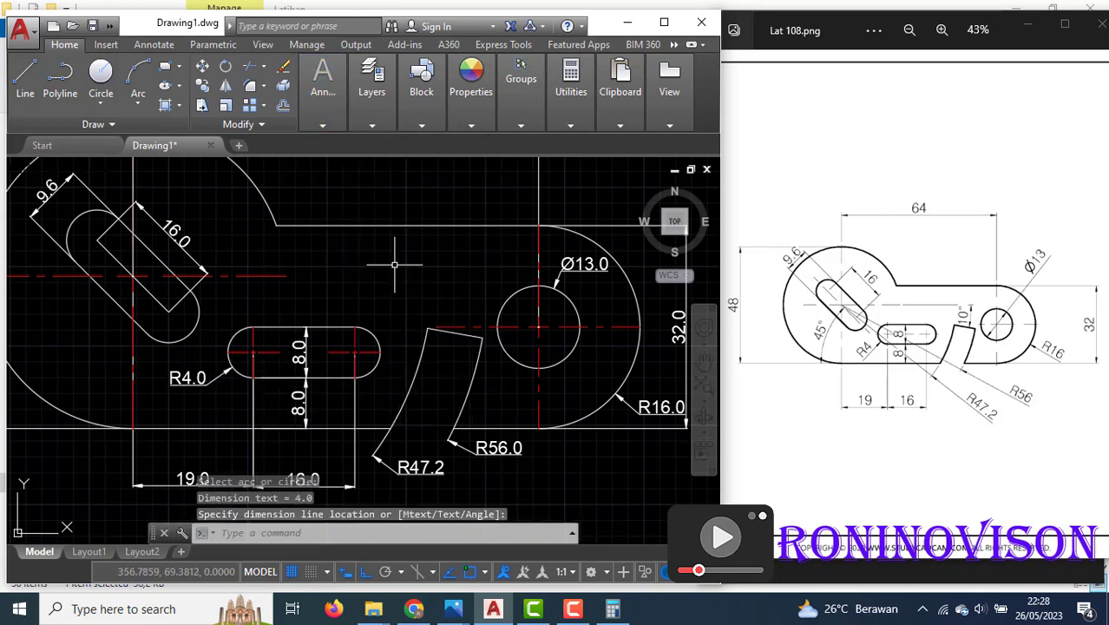
Add an angular dimension between the notch's upper edge and the large arc's horizontal centerline, placing the dimension arc just above the notch
left_click(326, 127)
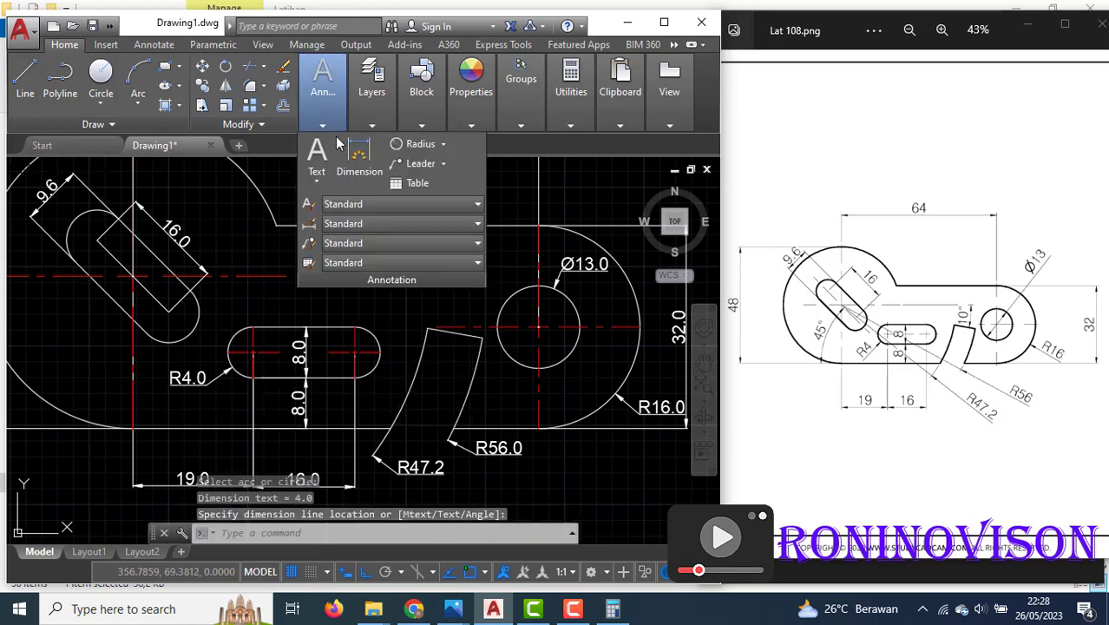
left_click(443, 144)
left_click(431, 228)
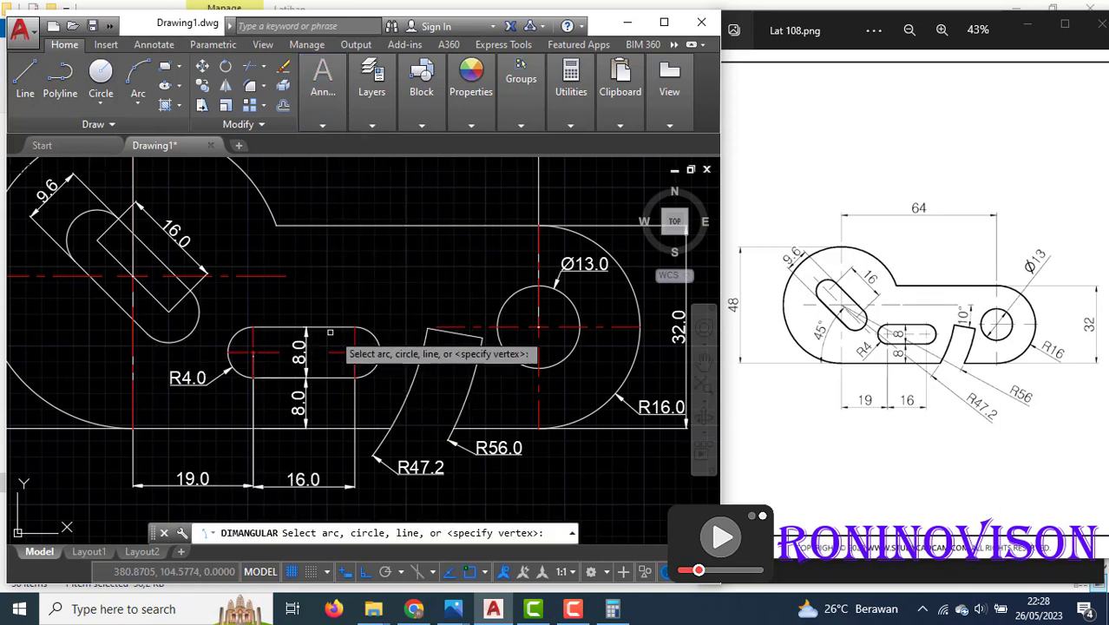
scroll(330, 332, "down", 2)
left_click(427, 337)
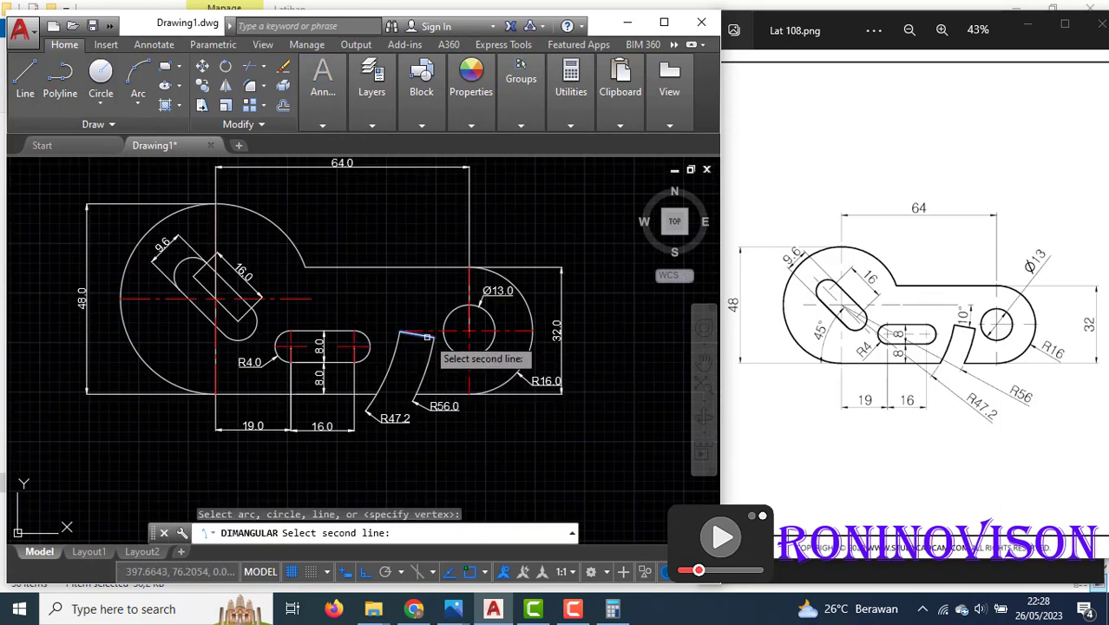
left_click(310, 299)
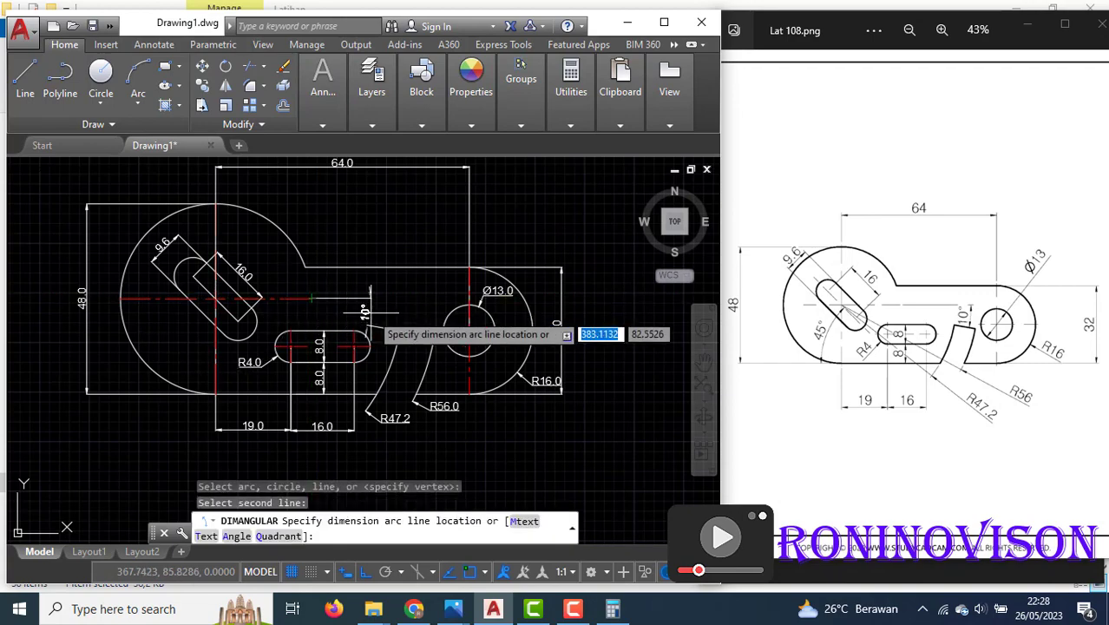
scroll(371, 312, "up", 3)
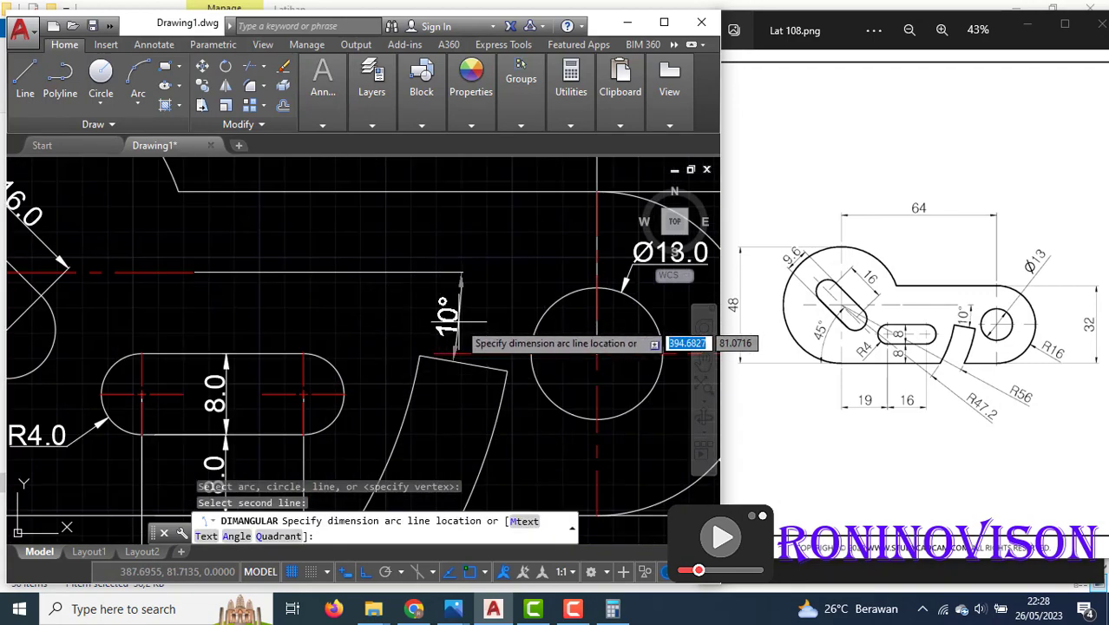
left_click(461, 349)
scroll(528, 305, "down", 2)
scroll(507, 318, "down", 4)
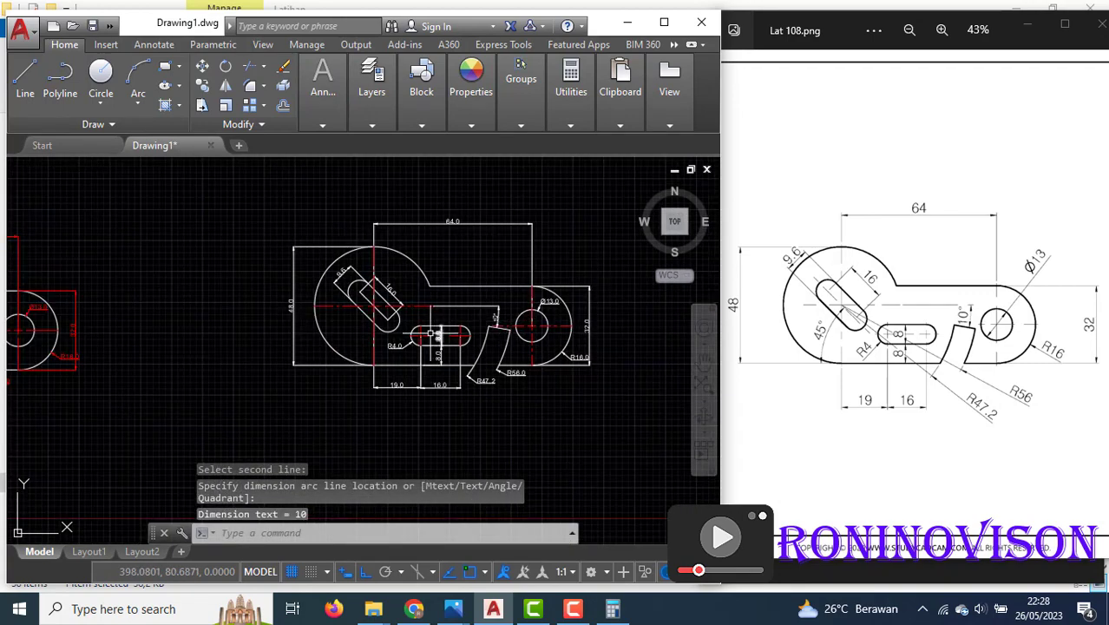
Add an angular dimension between the inclined slot's centerline and the plate's bottom edge, placed inside the large arc at the lower left
scroll(424, 349, "up", 2)
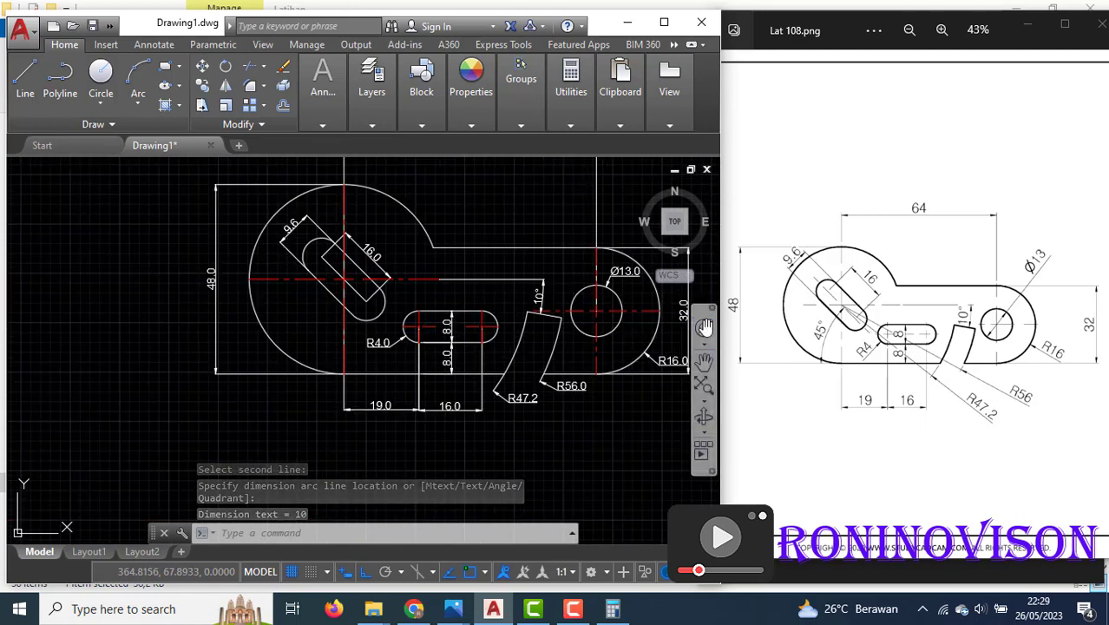
key("space")
left_click(355, 293)
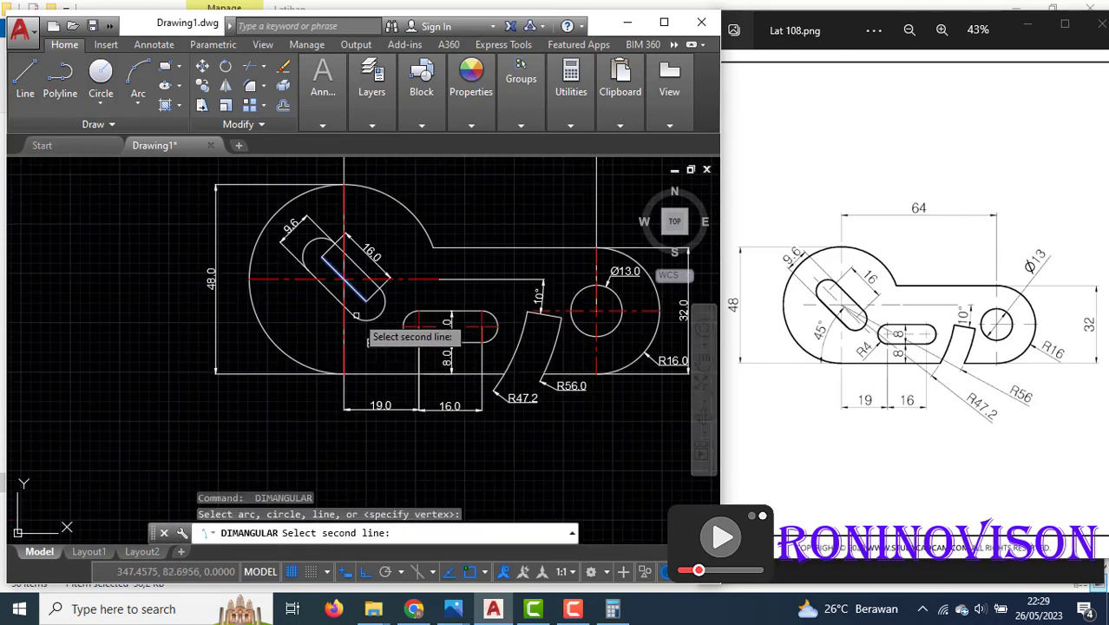
left_click(364, 372)
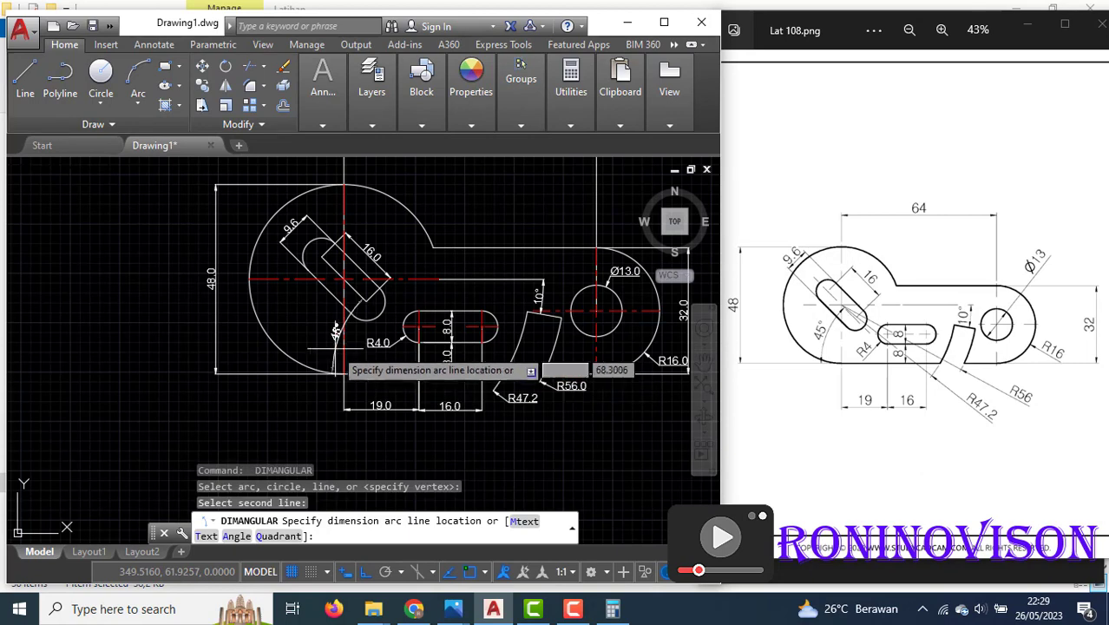
left_click(318, 324)
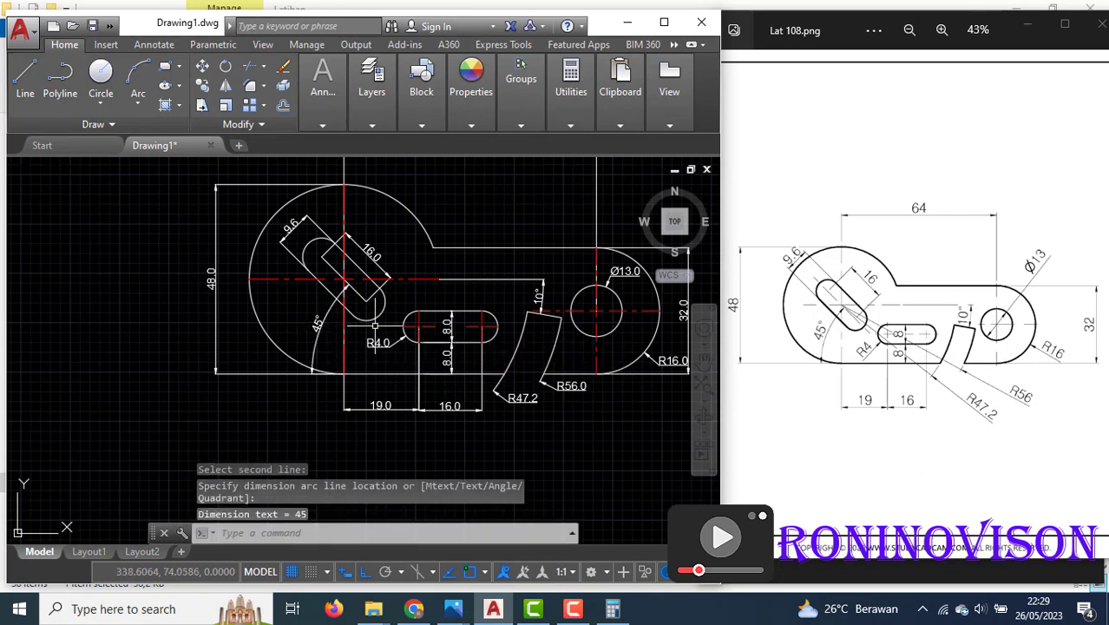
Set the color of the overall height dimension beside the large arc to Red
key("Escape")
left_click(234, 285)
left_click(208, 267)
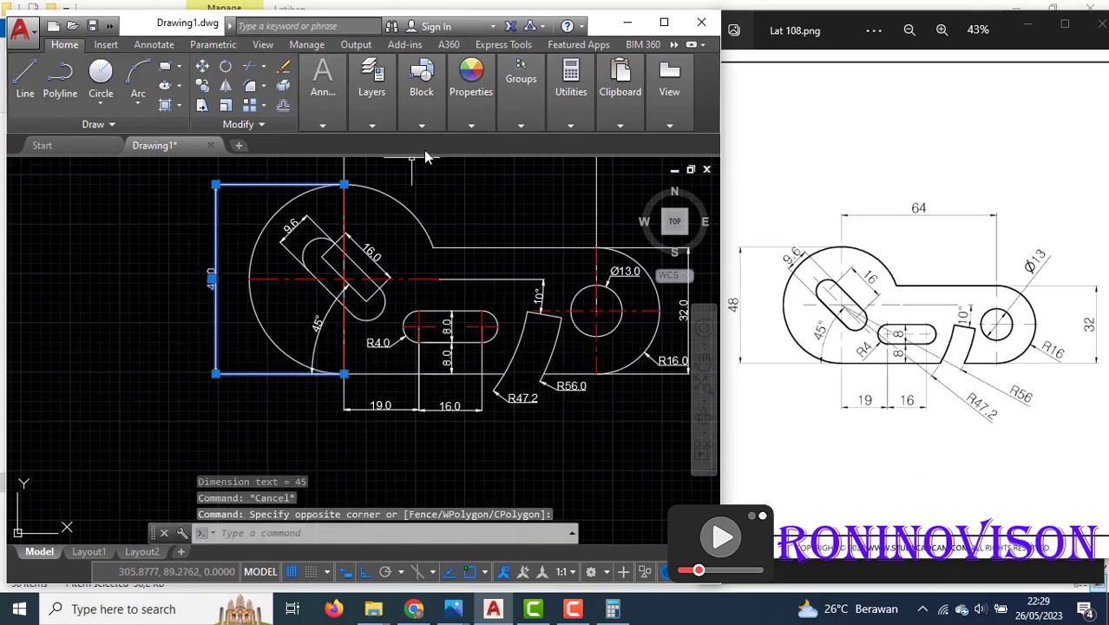
left_click(472, 126)
left_click(535, 144)
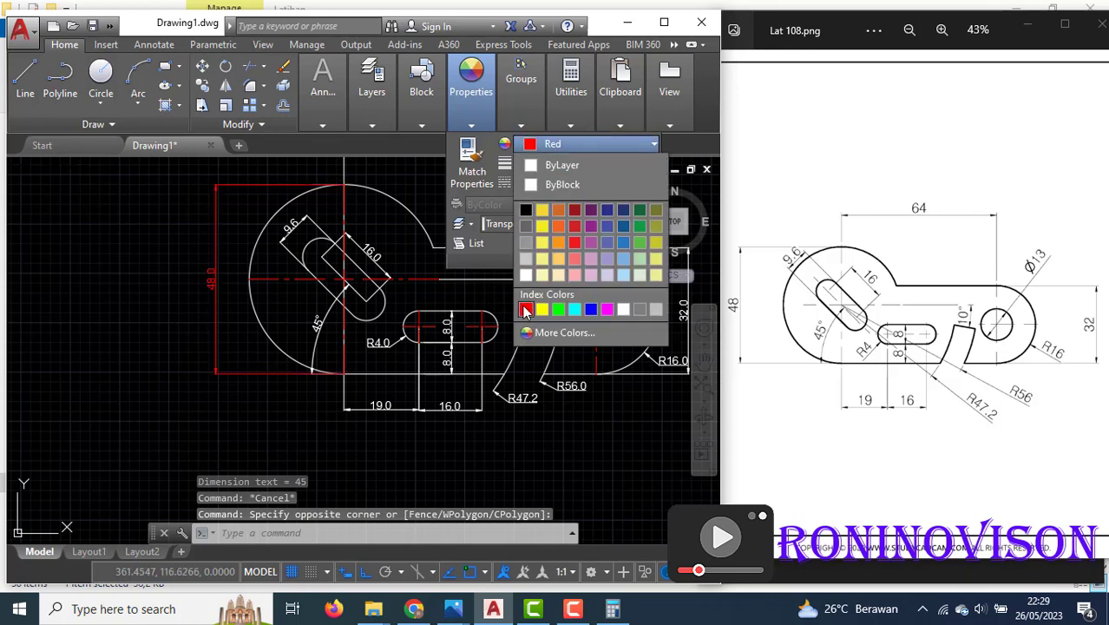
left_click(525, 311)
key("Escape")
Match the red height dimension's properties onto the dimensions below the plate and the right end's radius and height dimensions
type("ma")
key("Return")
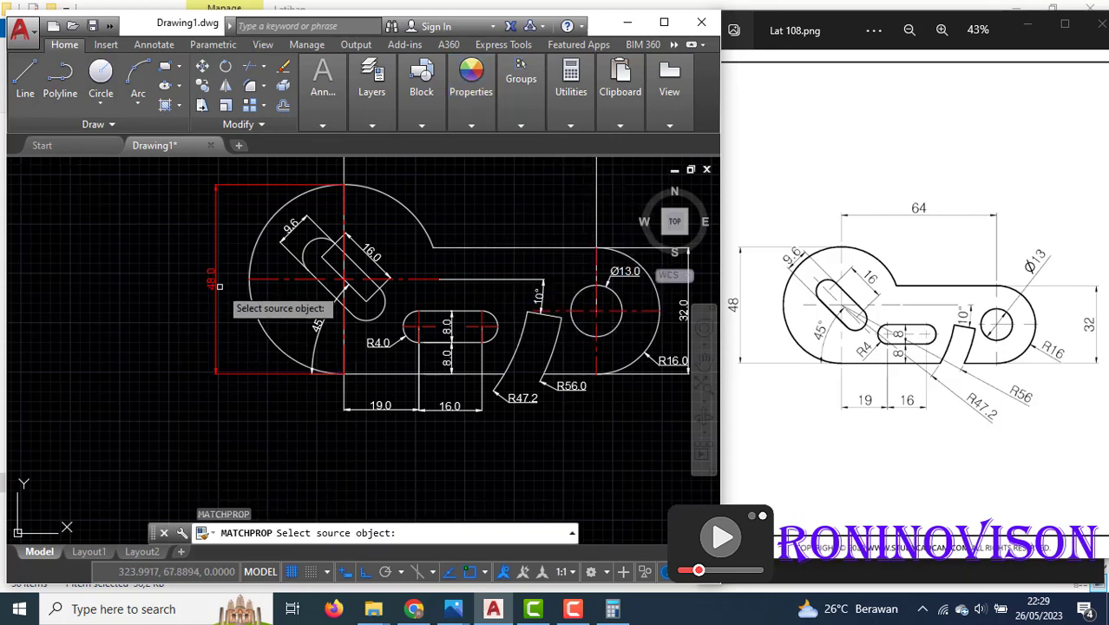
left_click(215, 276)
left_click(610, 443)
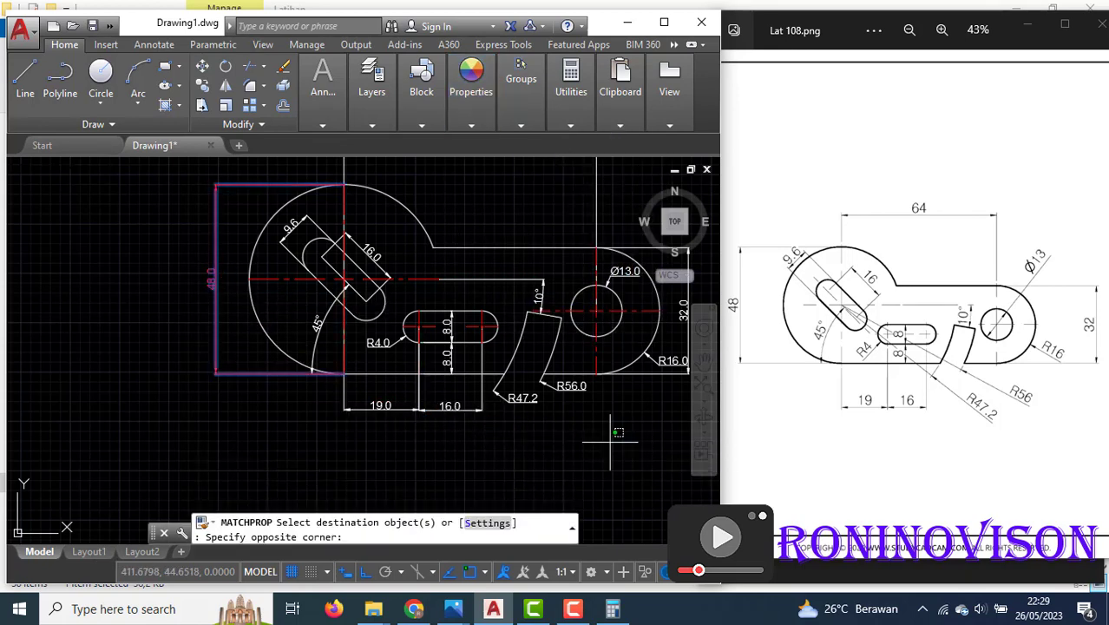
left_click(378, 386)
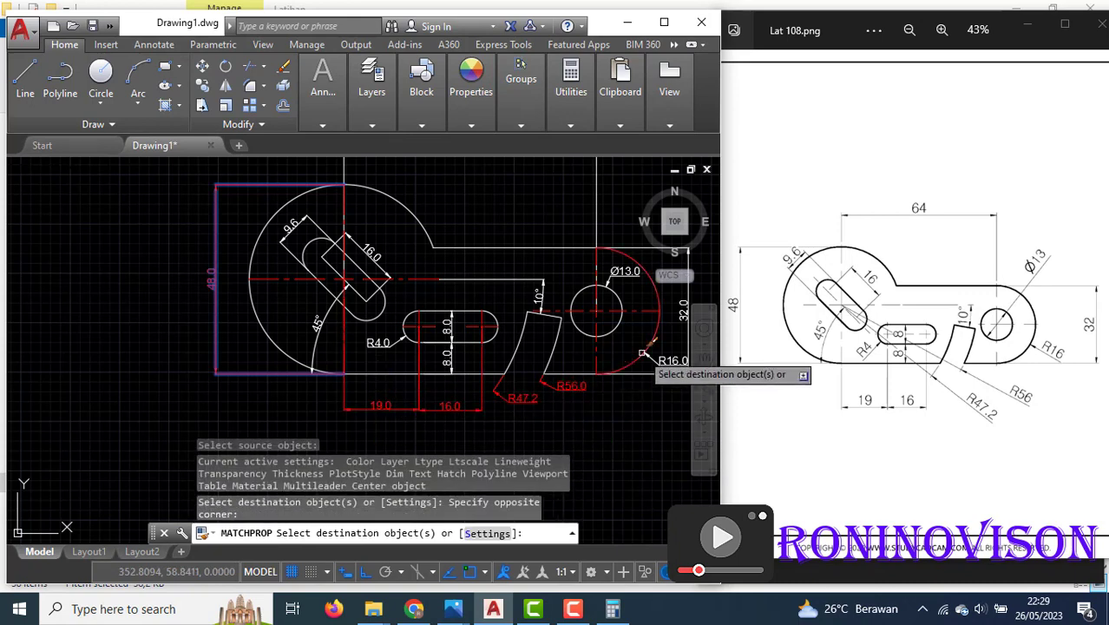
left_click(665, 358)
left_click(666, 374)
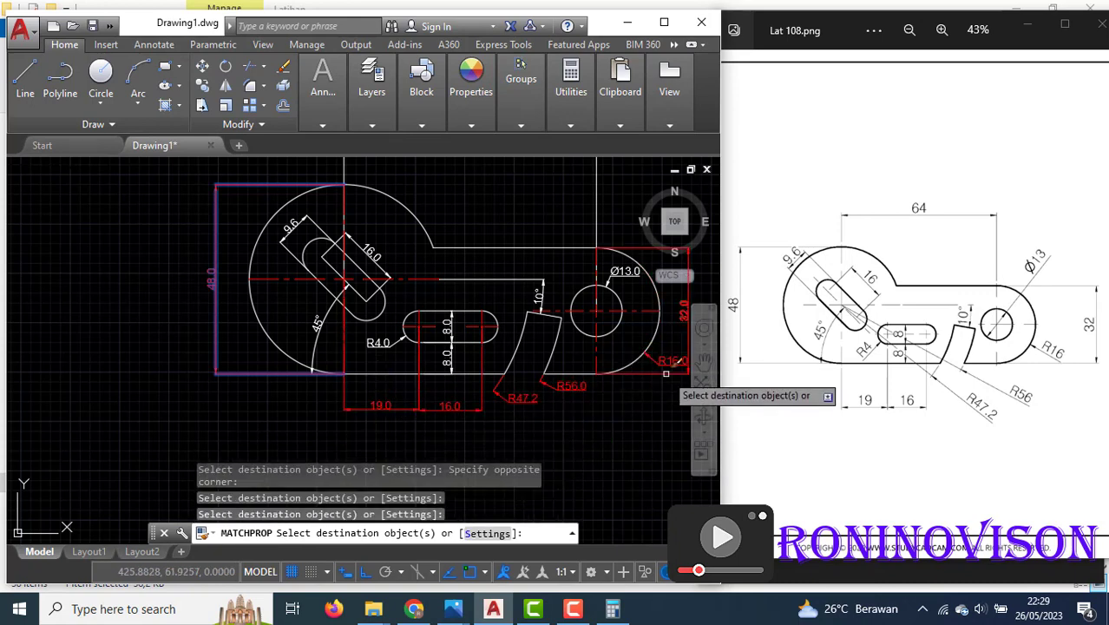
Apply the matched red properties to the notch's angular dimension and the horizontal slot's two vertical dimensions and radius dimension
left_click(536, 293)
left_click(450, 326)
left_click(447, 355)
left_click(382, 342)
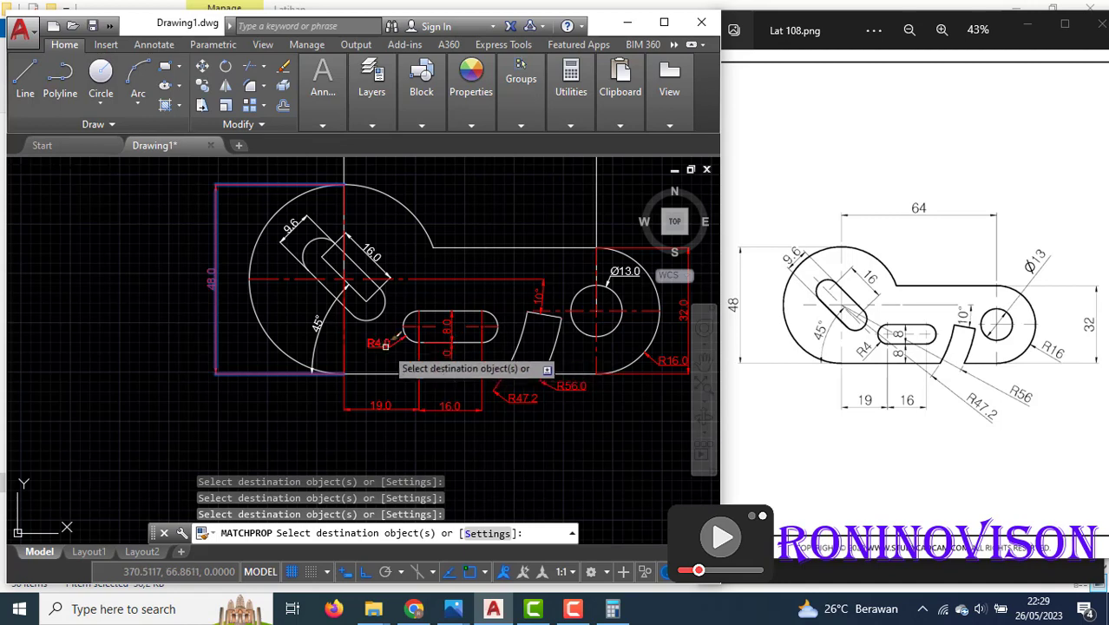
Apply the matched red properties to the inclined slot's angle, length and width dimensions, the hole diameter and the center-distance dimension above the plate
left_click(341, 289)
left_click(369, 258)
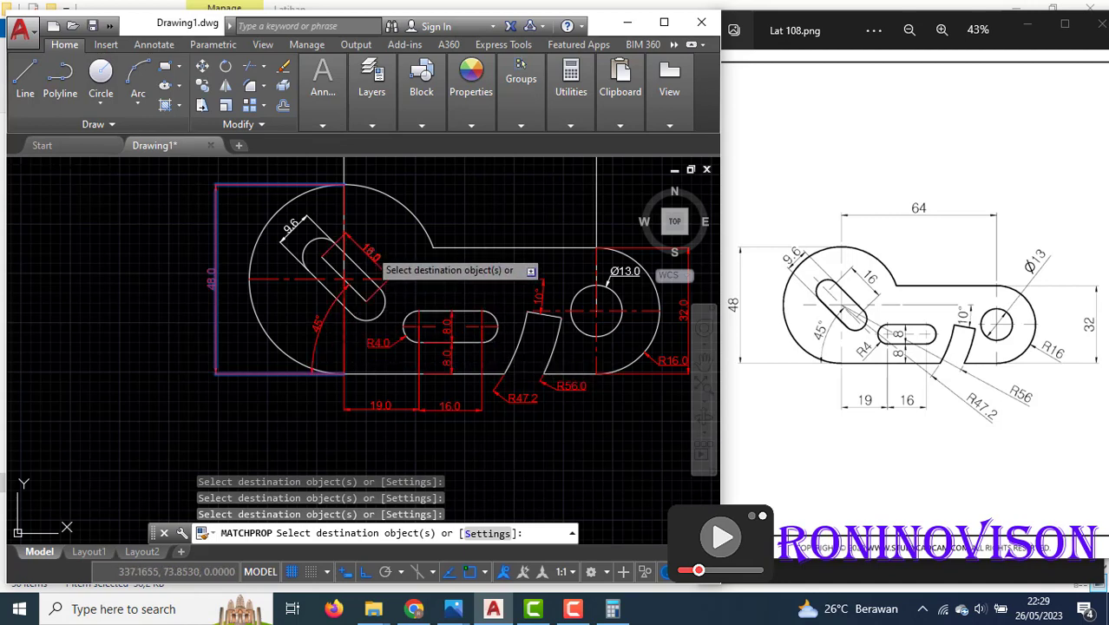
left_click(300, 225)
left_click(634, 272)
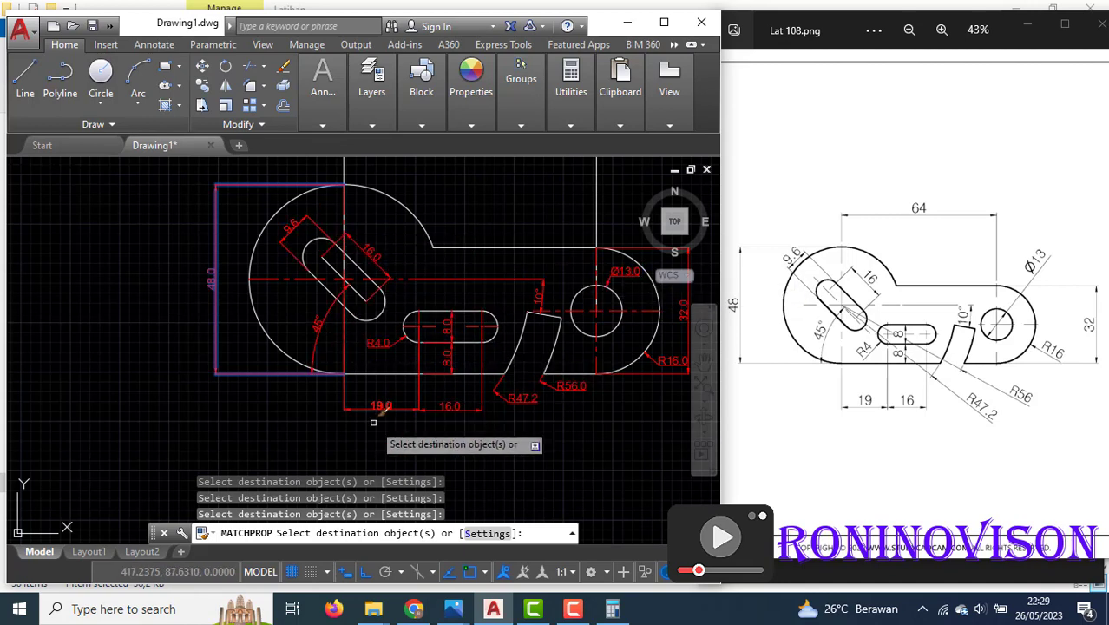
scroll(371, 423, "down", 2)
left_click(499, 296)
key("Escape")
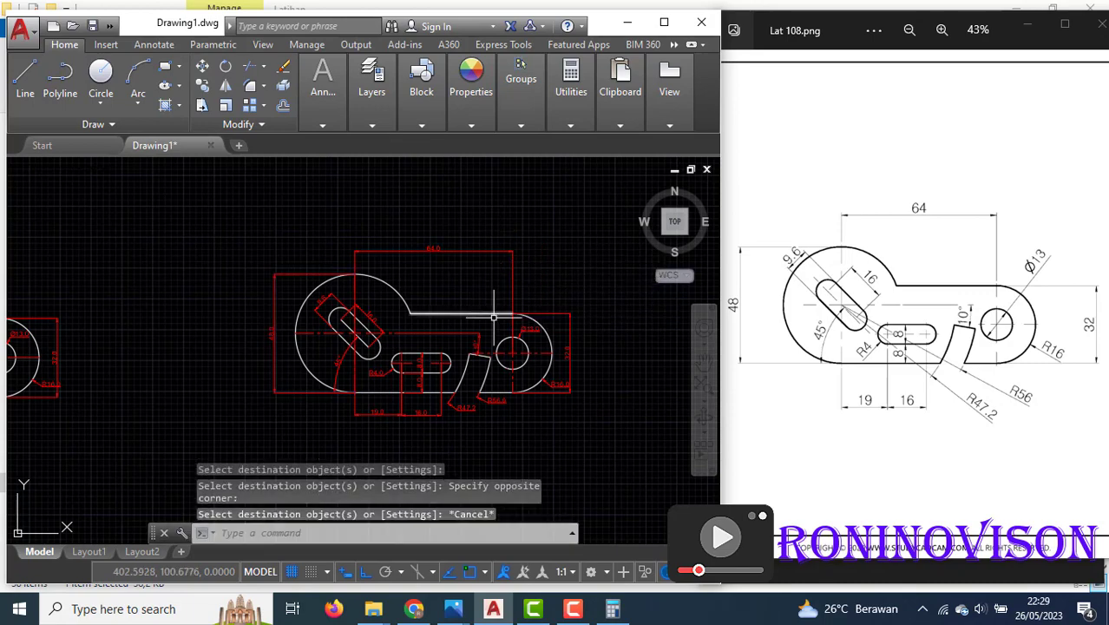
scroll(436, 363, "up", 2)
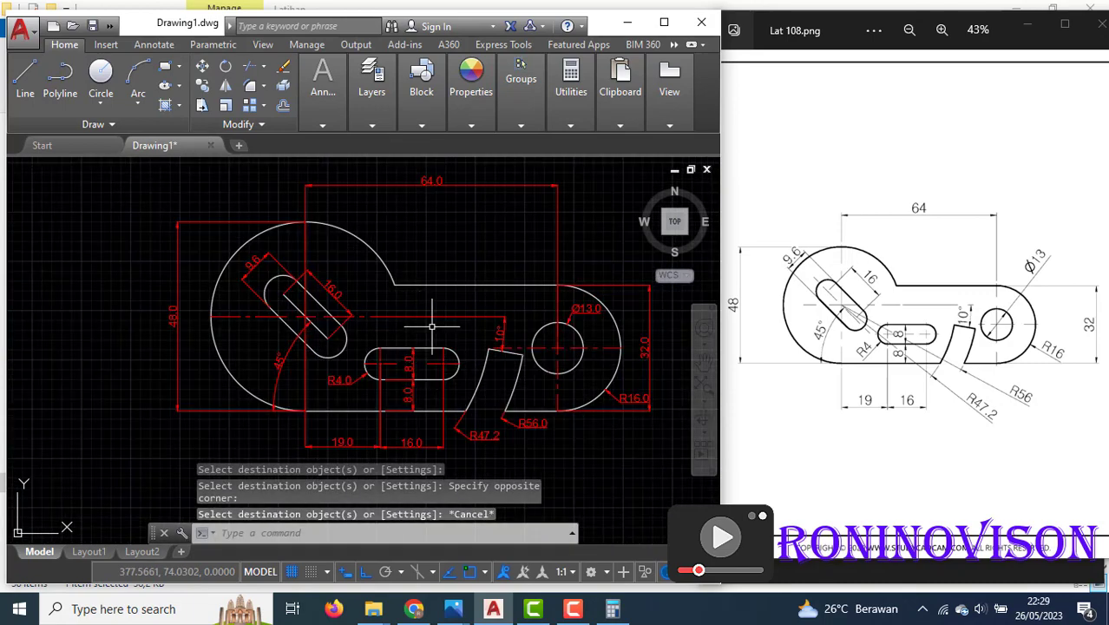
middle_click_drag(470, 289, 438, 307)
key("Escape")
key("Escape")
key("Escape")
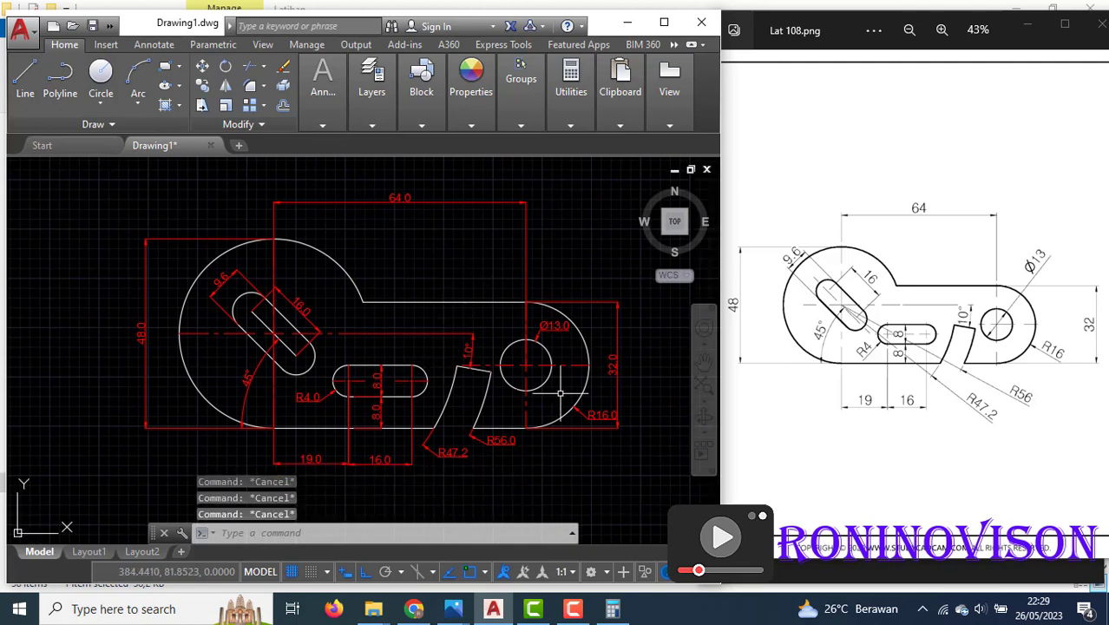